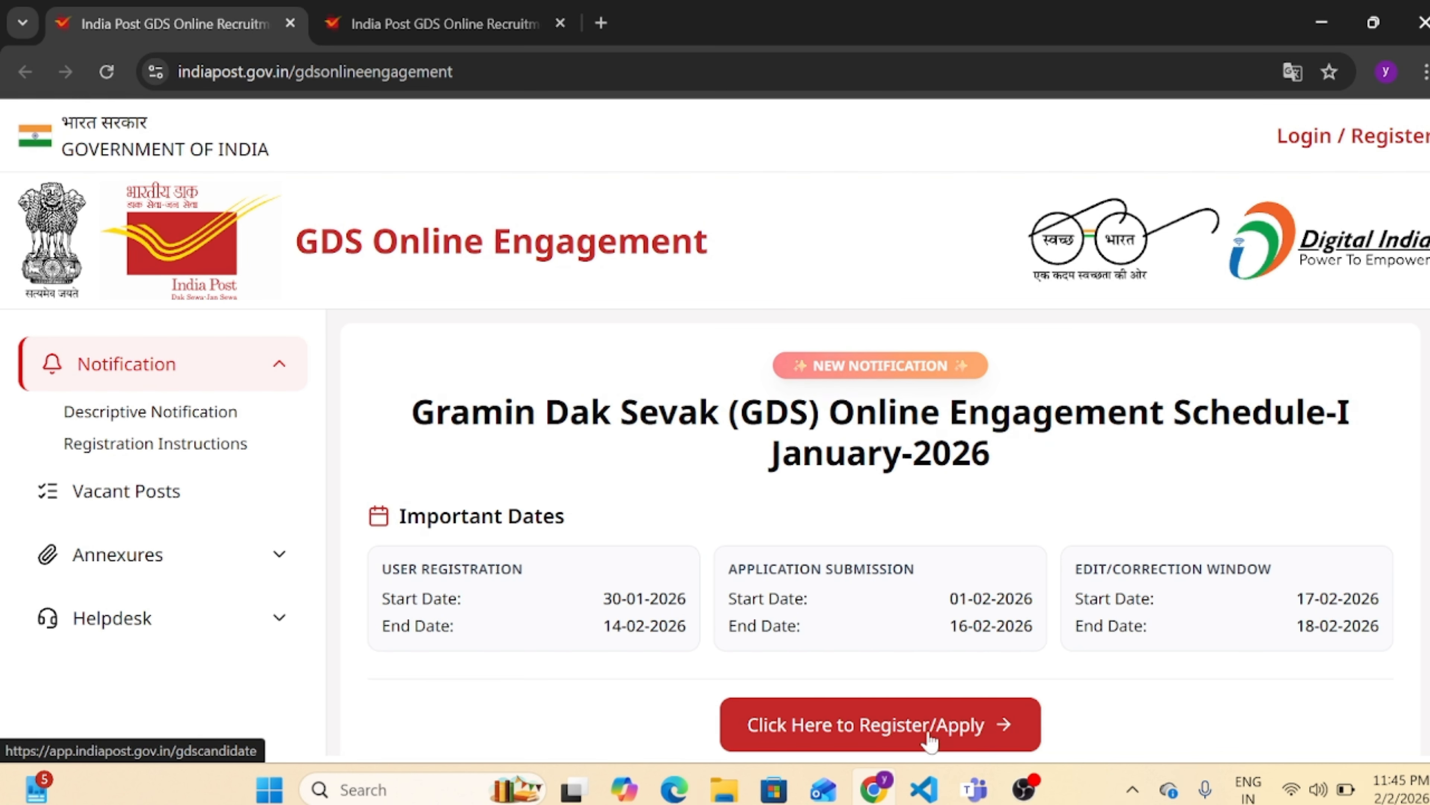
From the GDS notification page, open the candidate login and registration page in a new tab
click(907, 732)
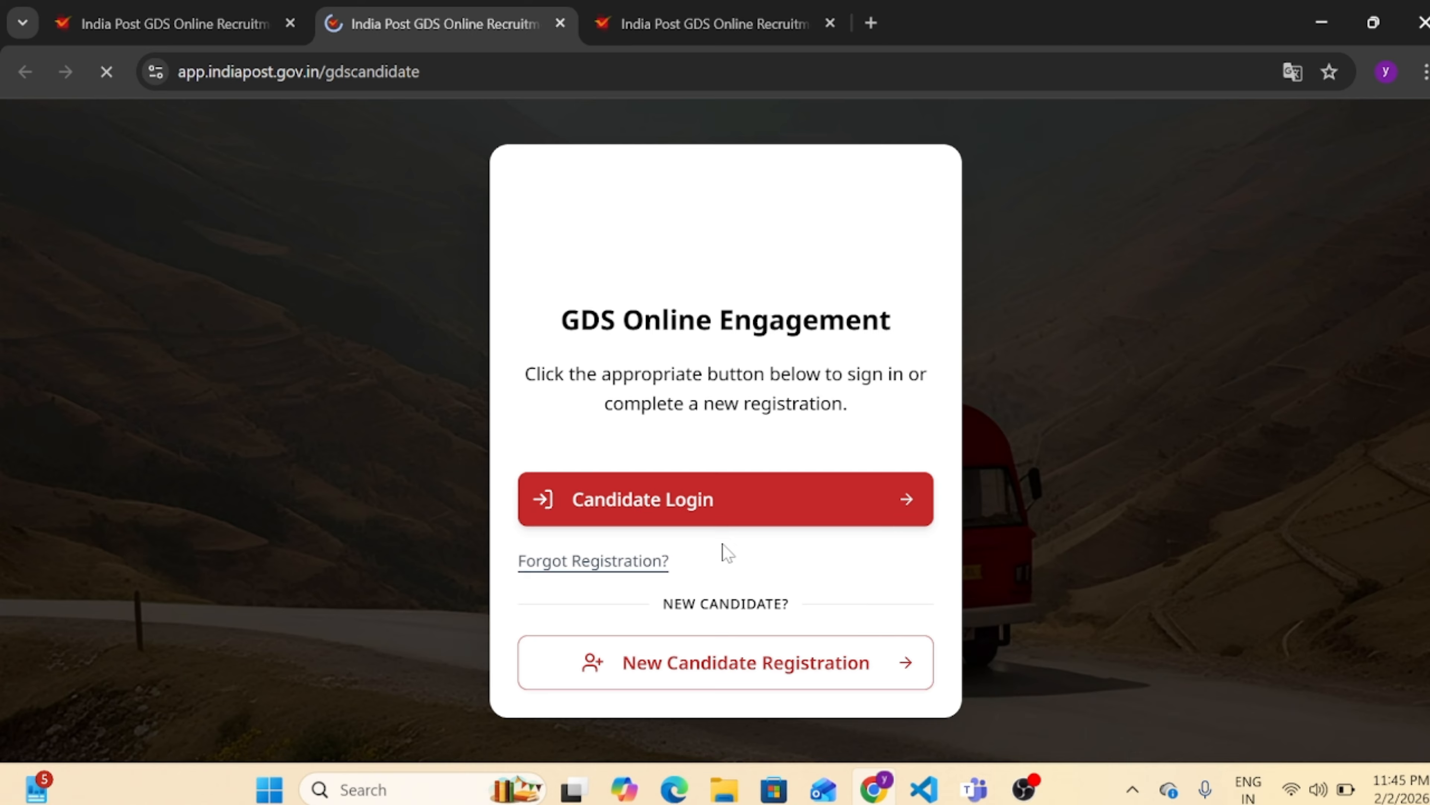
Start a new candidate registration, then abandon it and close the registration tab
click(744, 653)
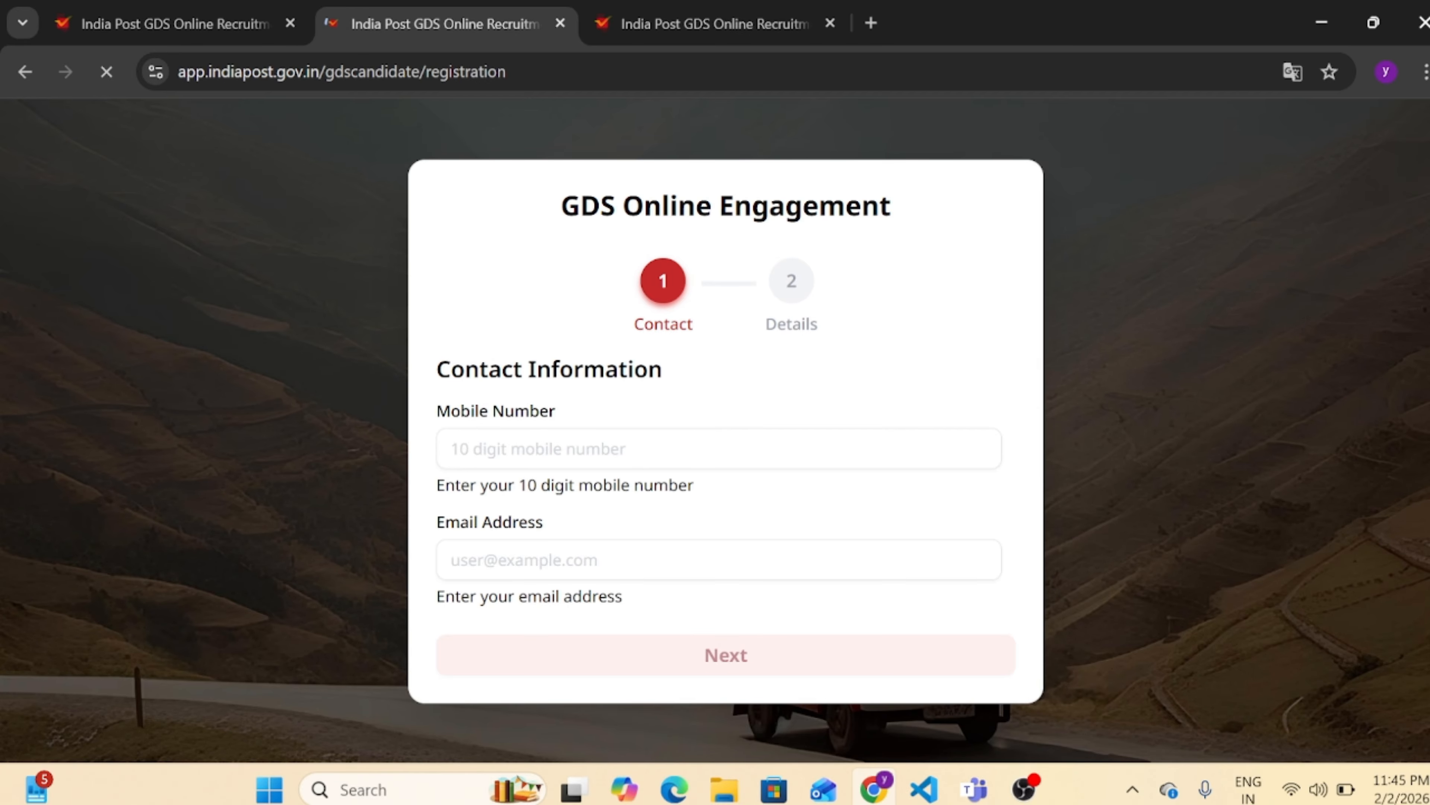
click(724, 450)
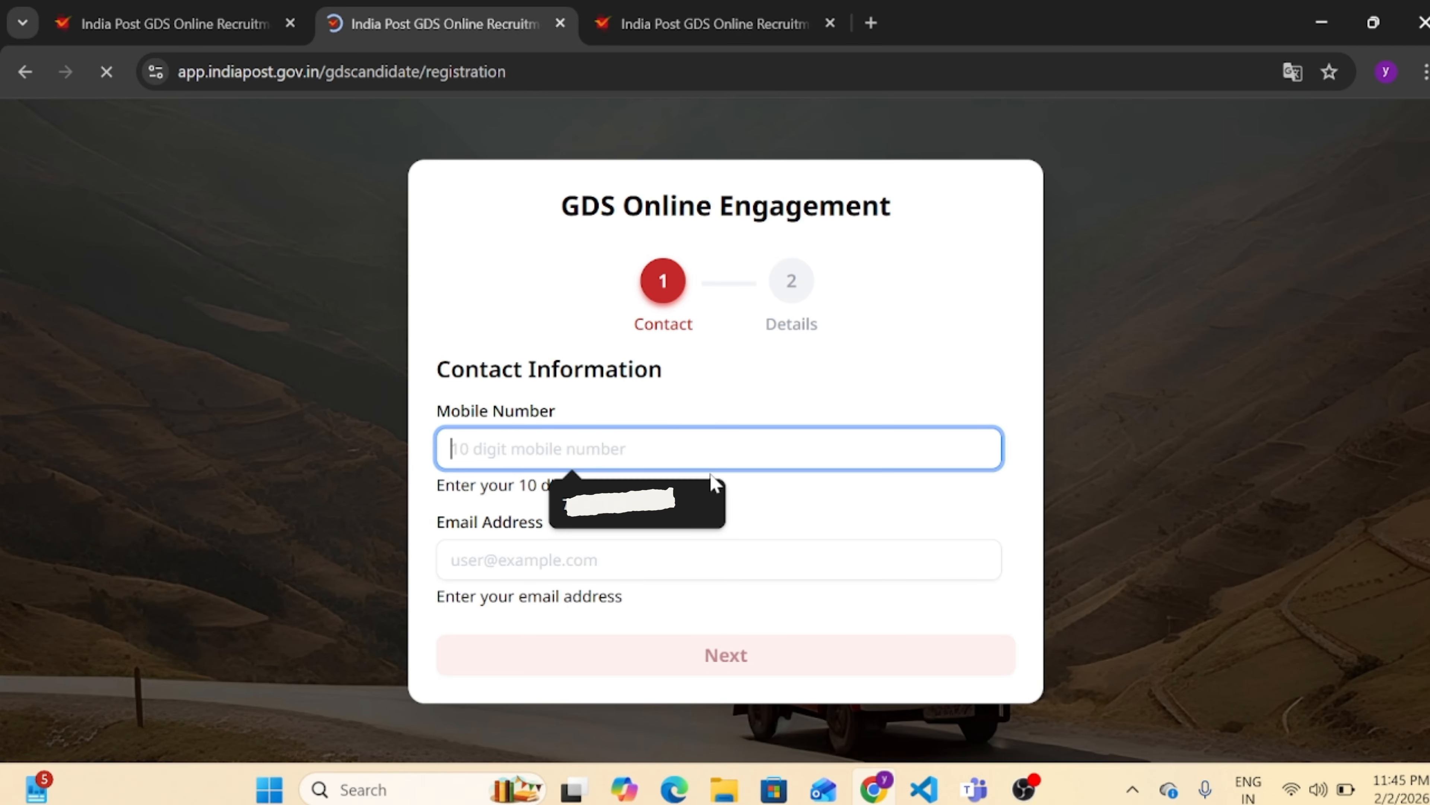
click(775, 512)
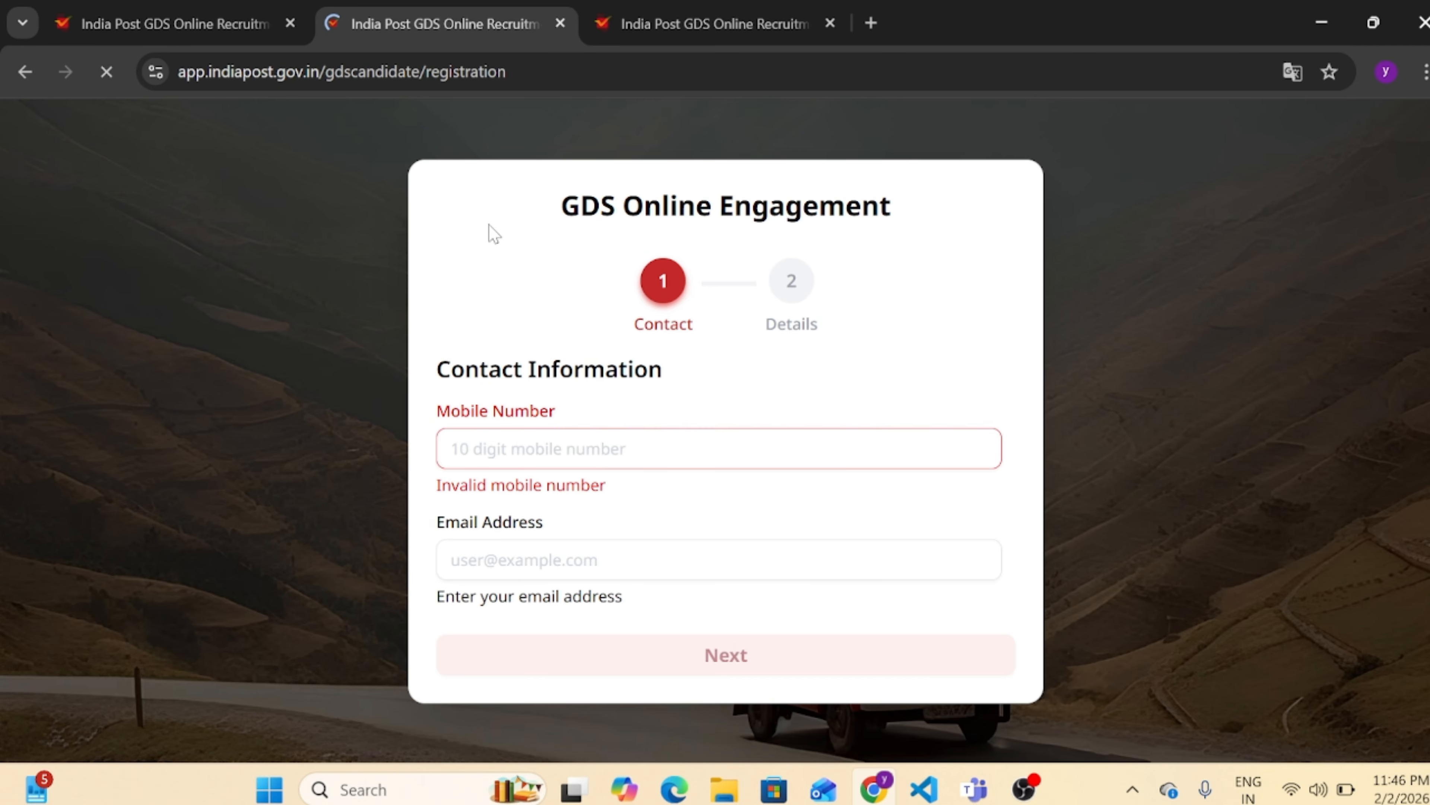
click(560, 23)
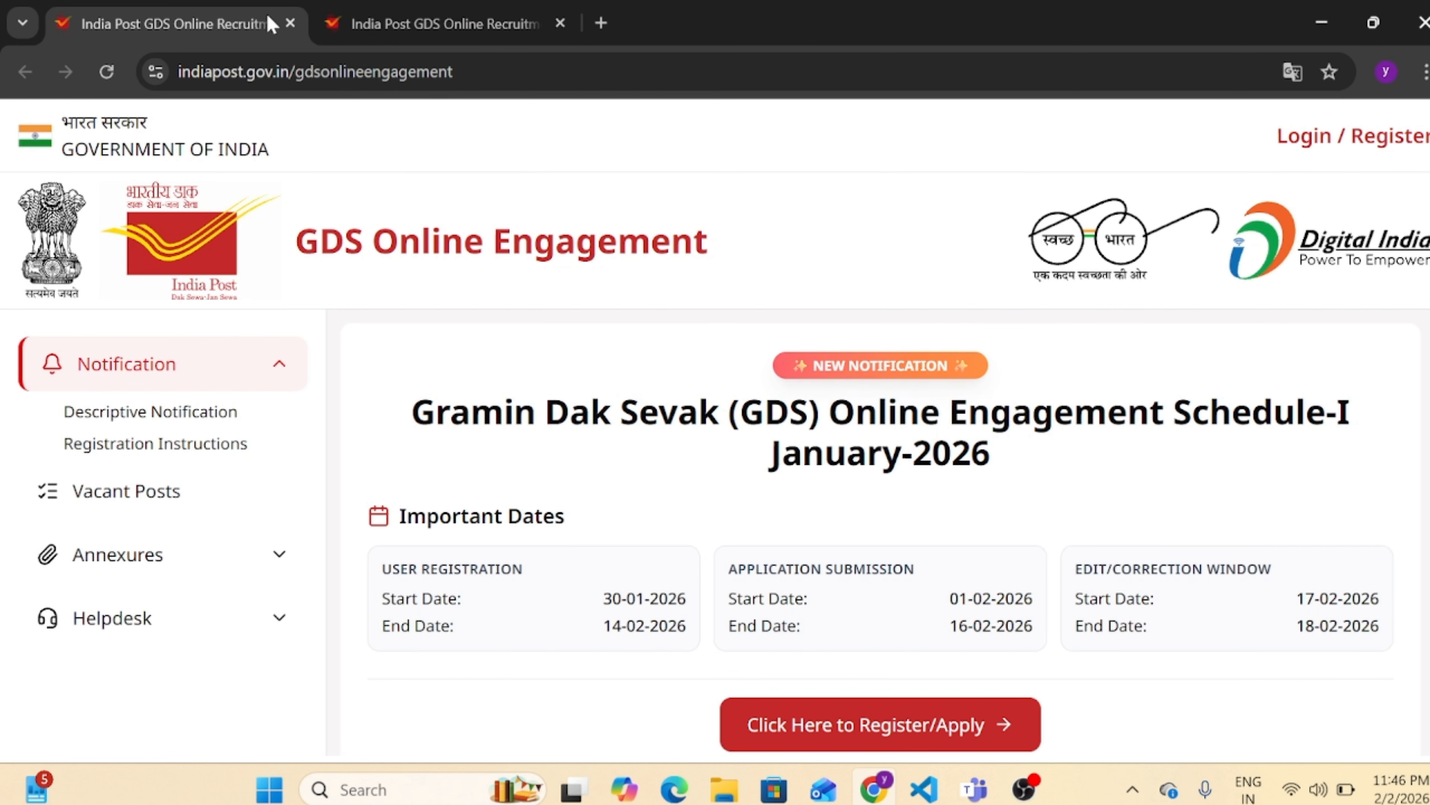
Choose Candidate Login and continue past the login instructions to the Registered User login form
click(878, 727)
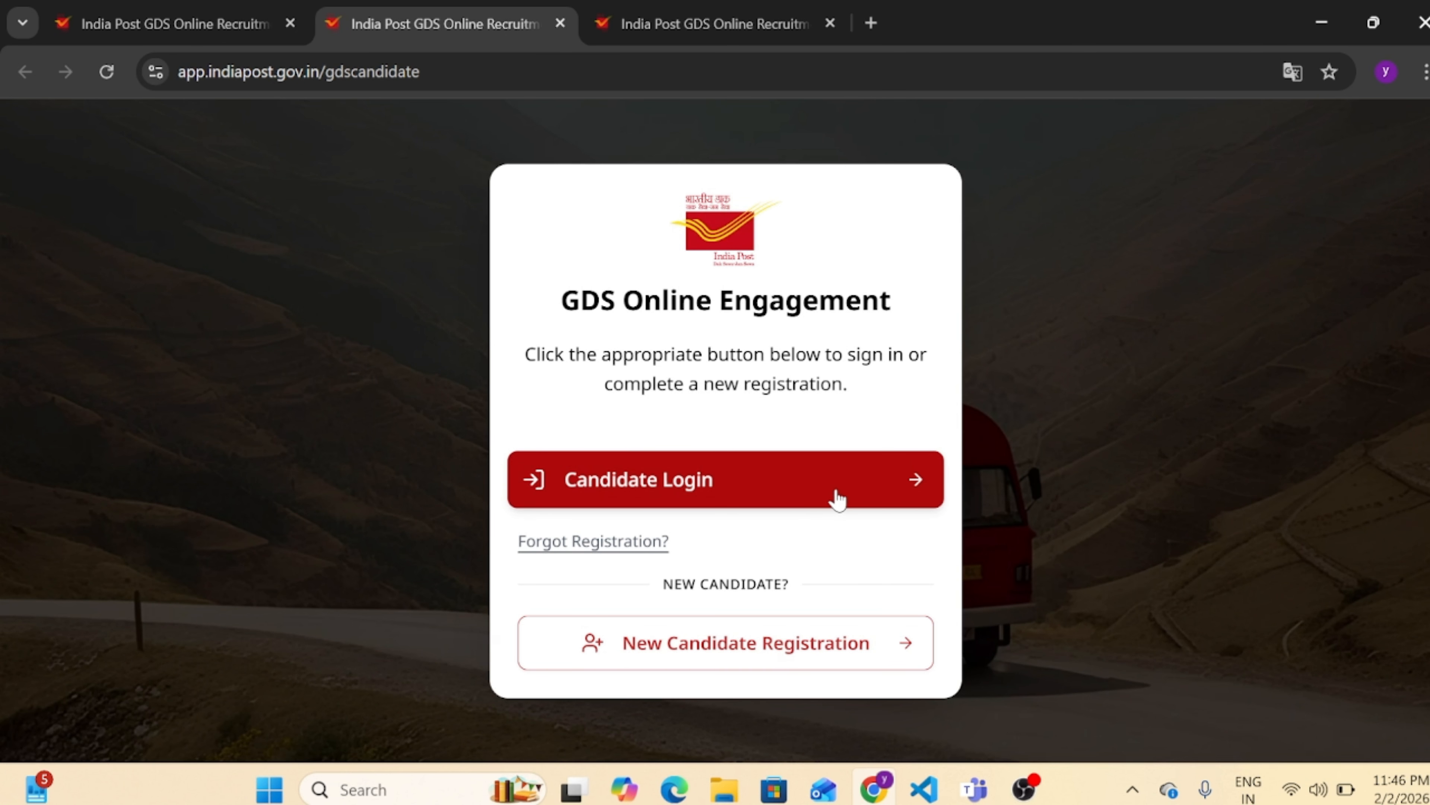
click(837, 498)
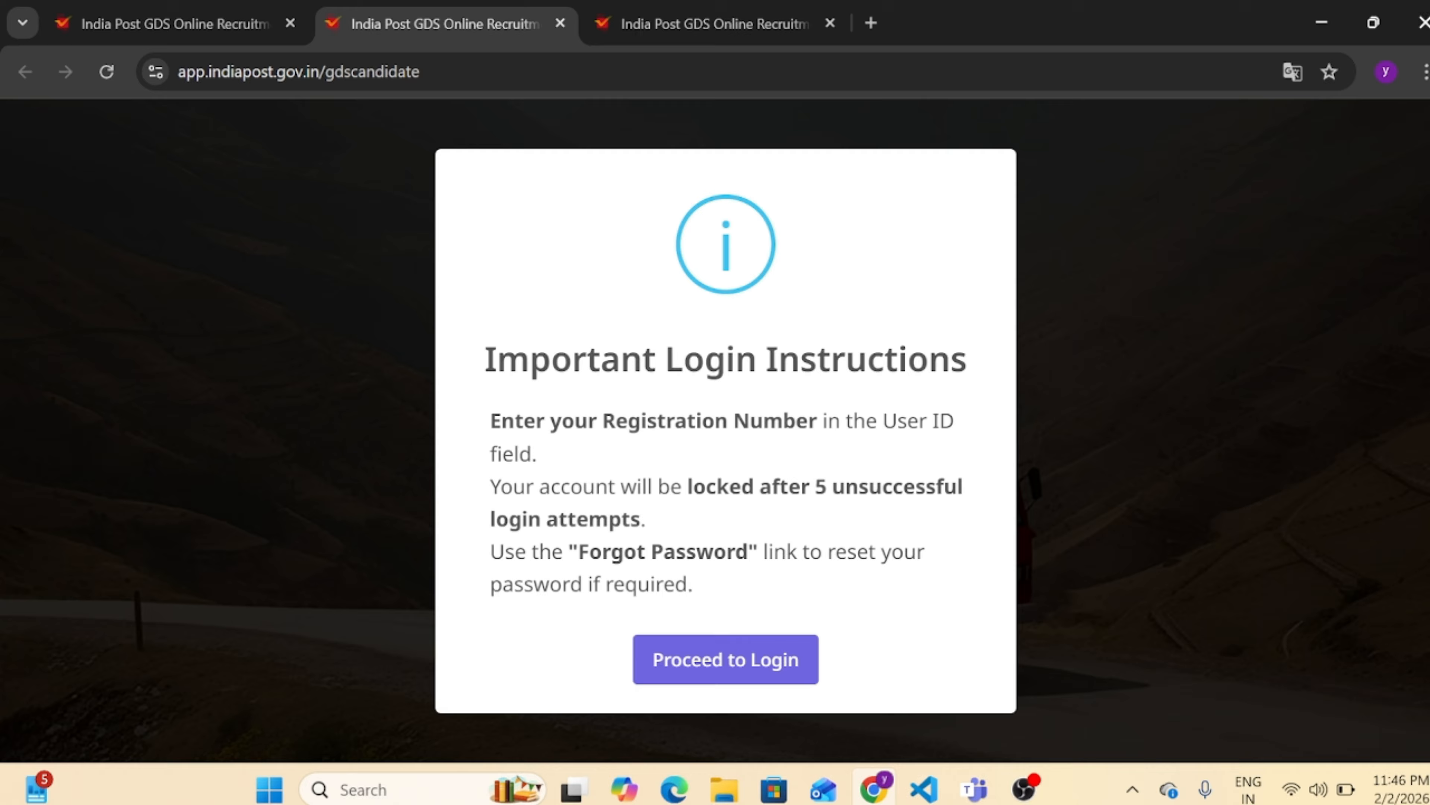
click(731, 661)
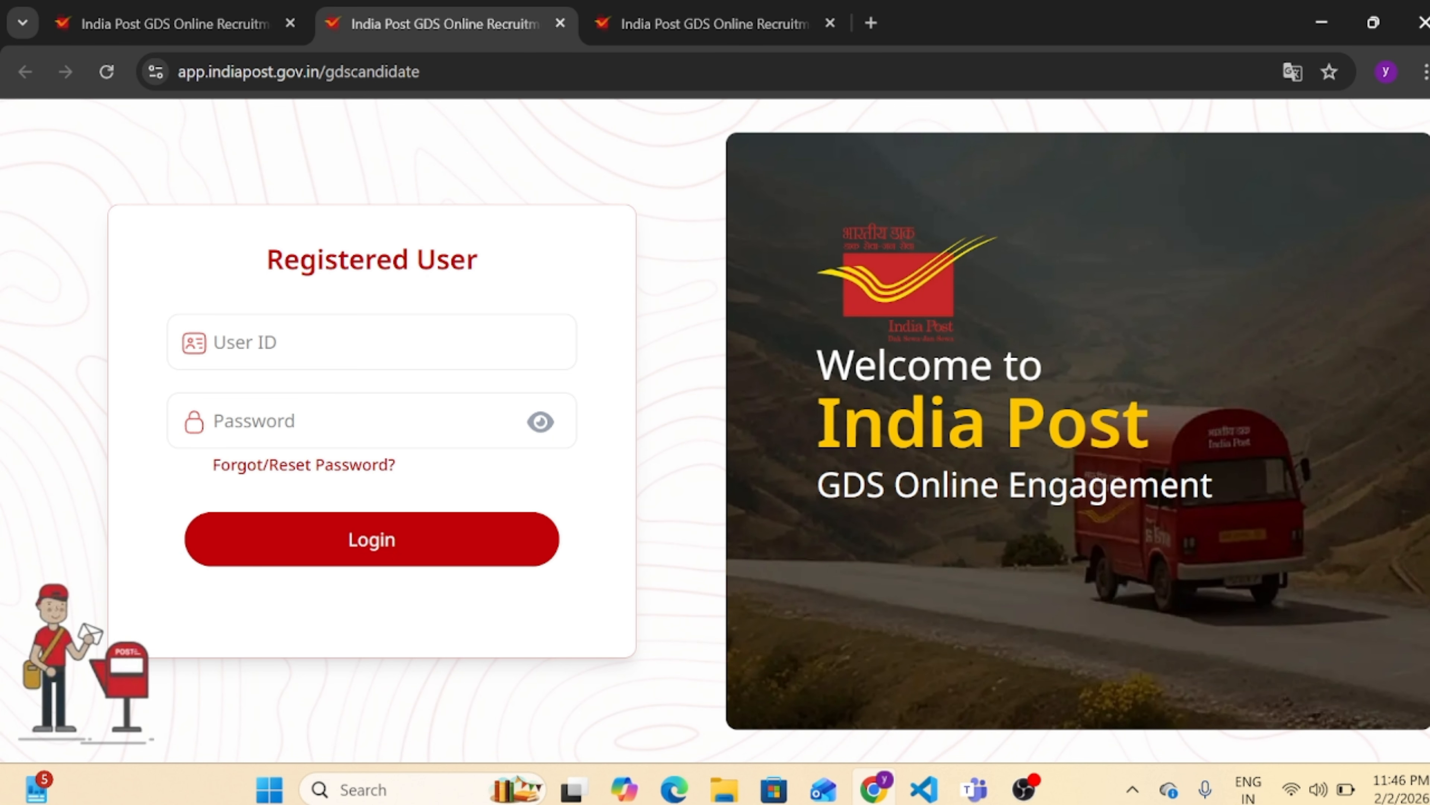
Log in with the registration number as User ID and the account password
click(372, 342)
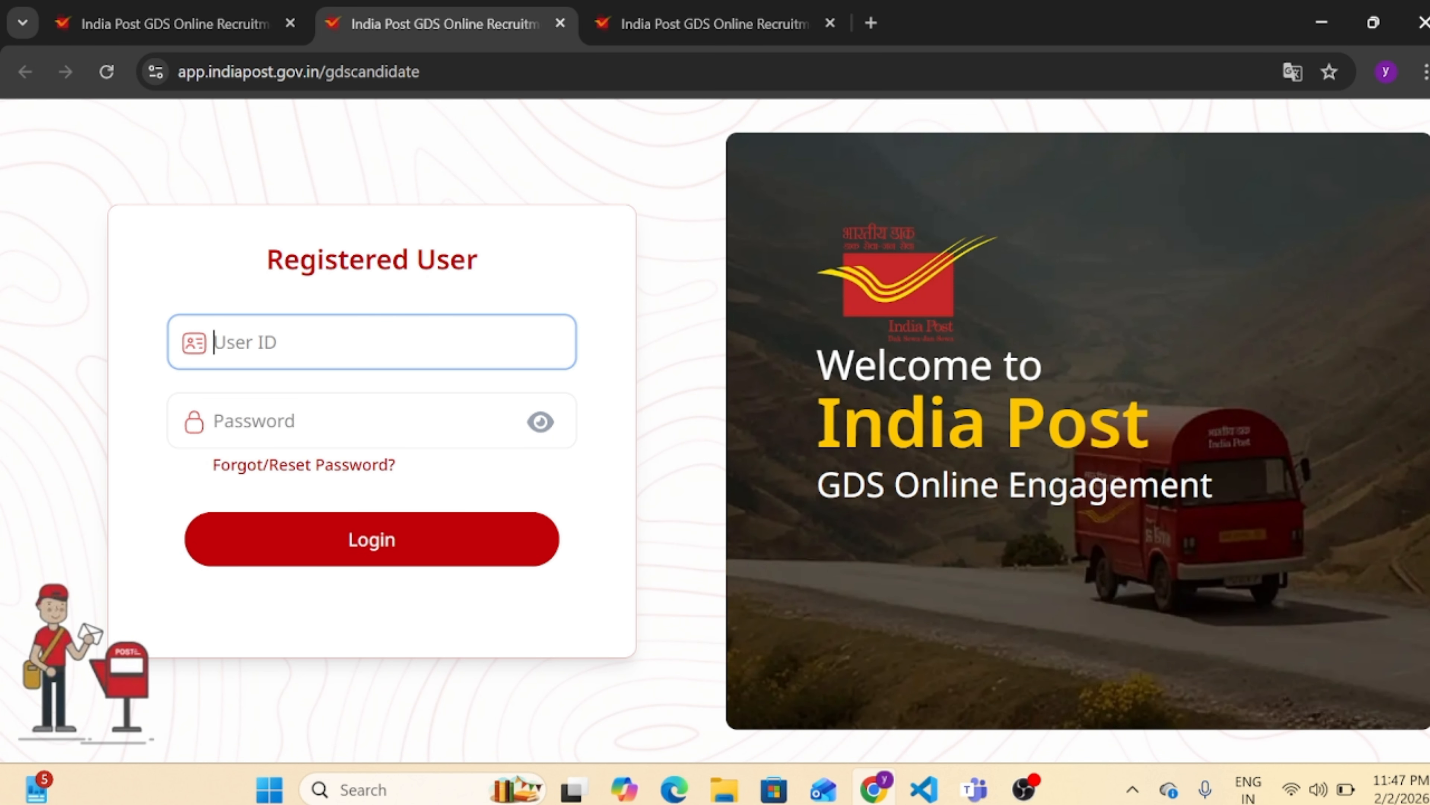
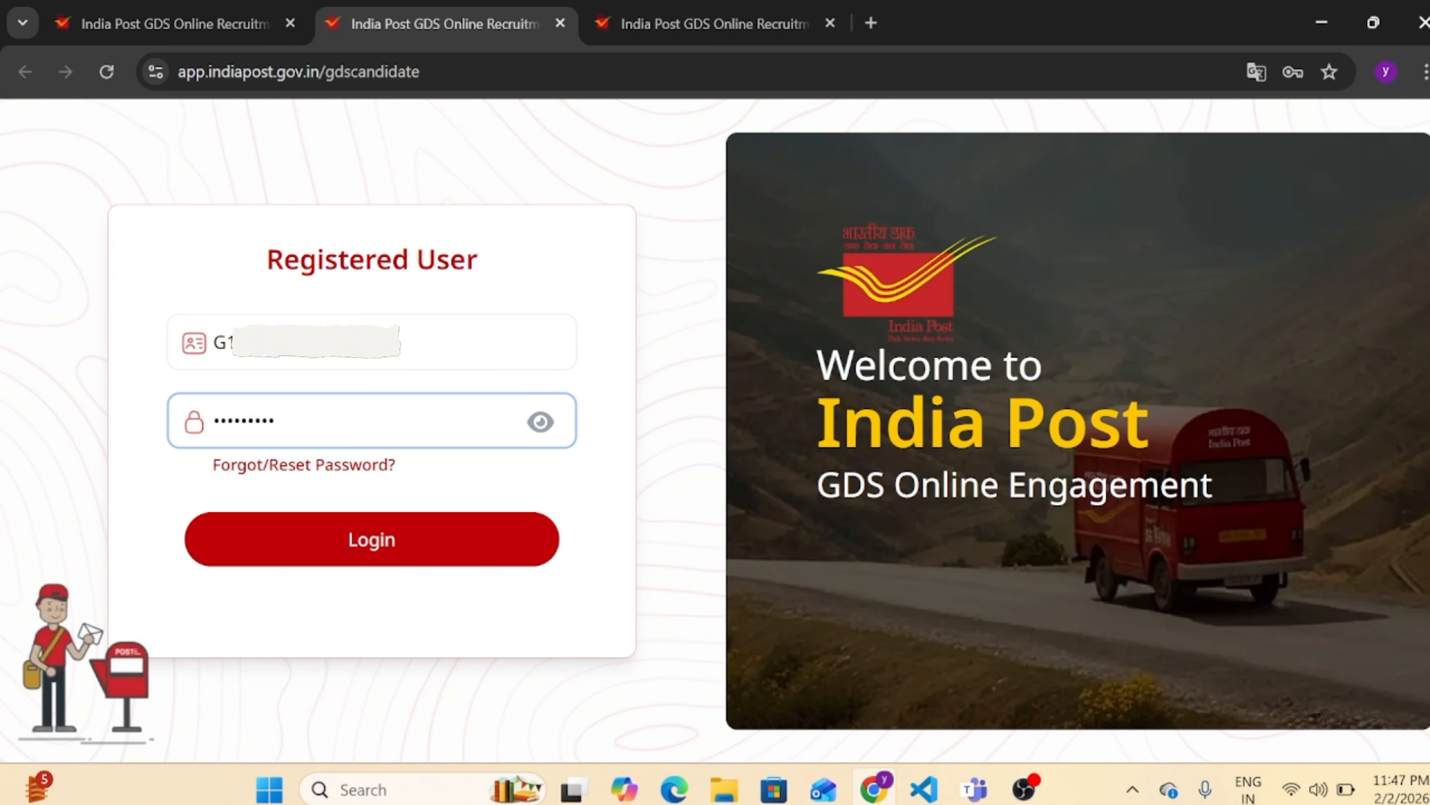
click(393, 533)
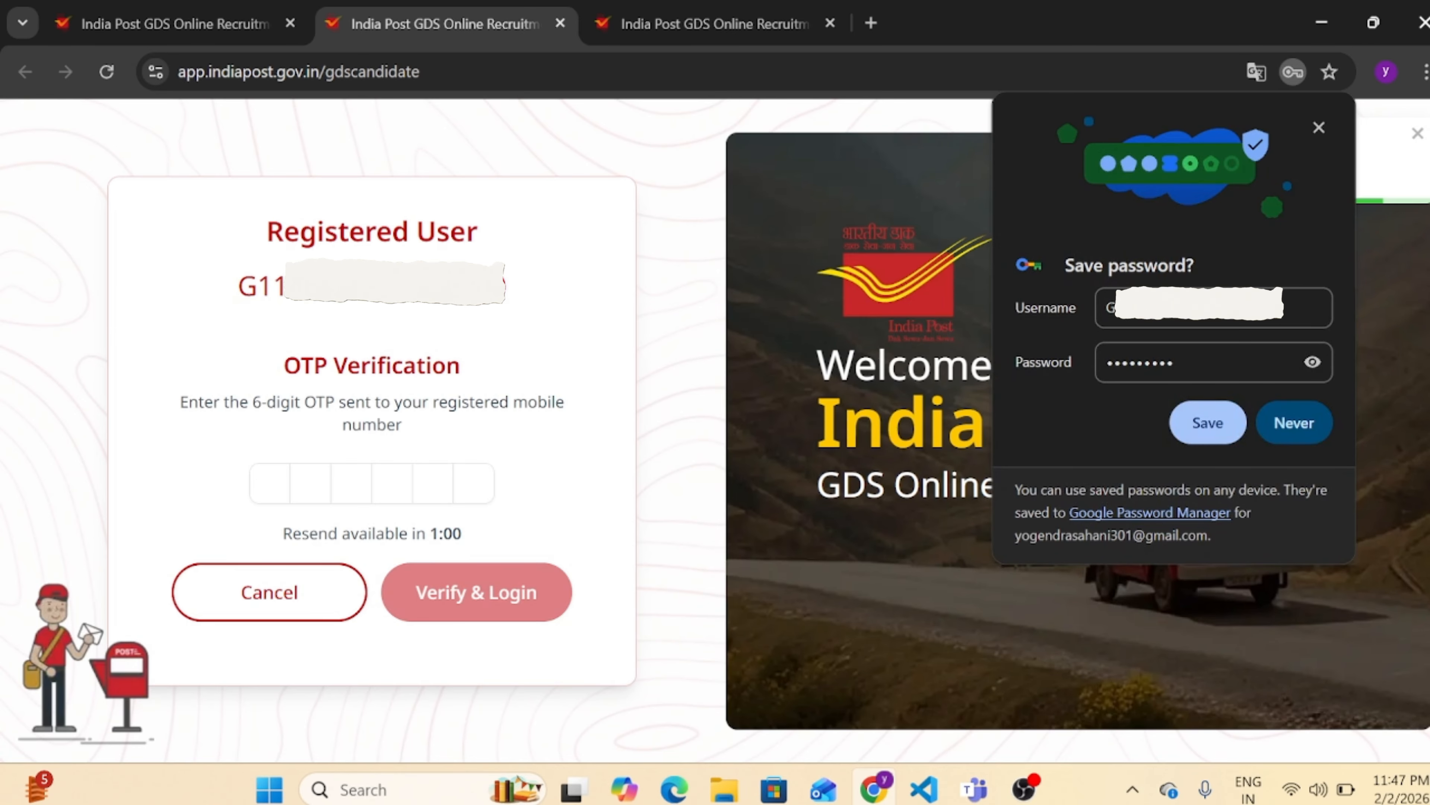
Save the password in the browser, then enter and verify the six-digit OTP to log in
click(1205, 420)
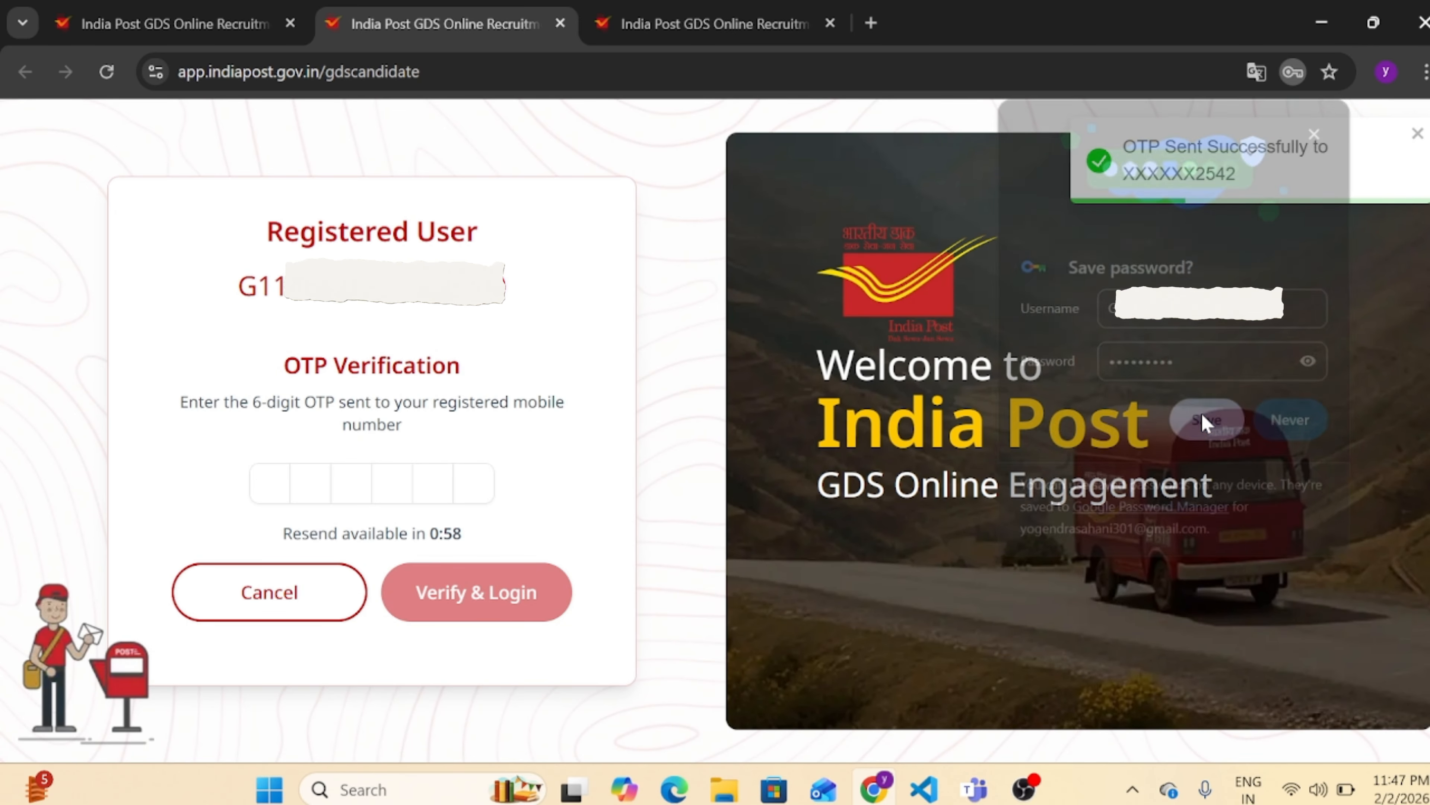
click(271, 483)
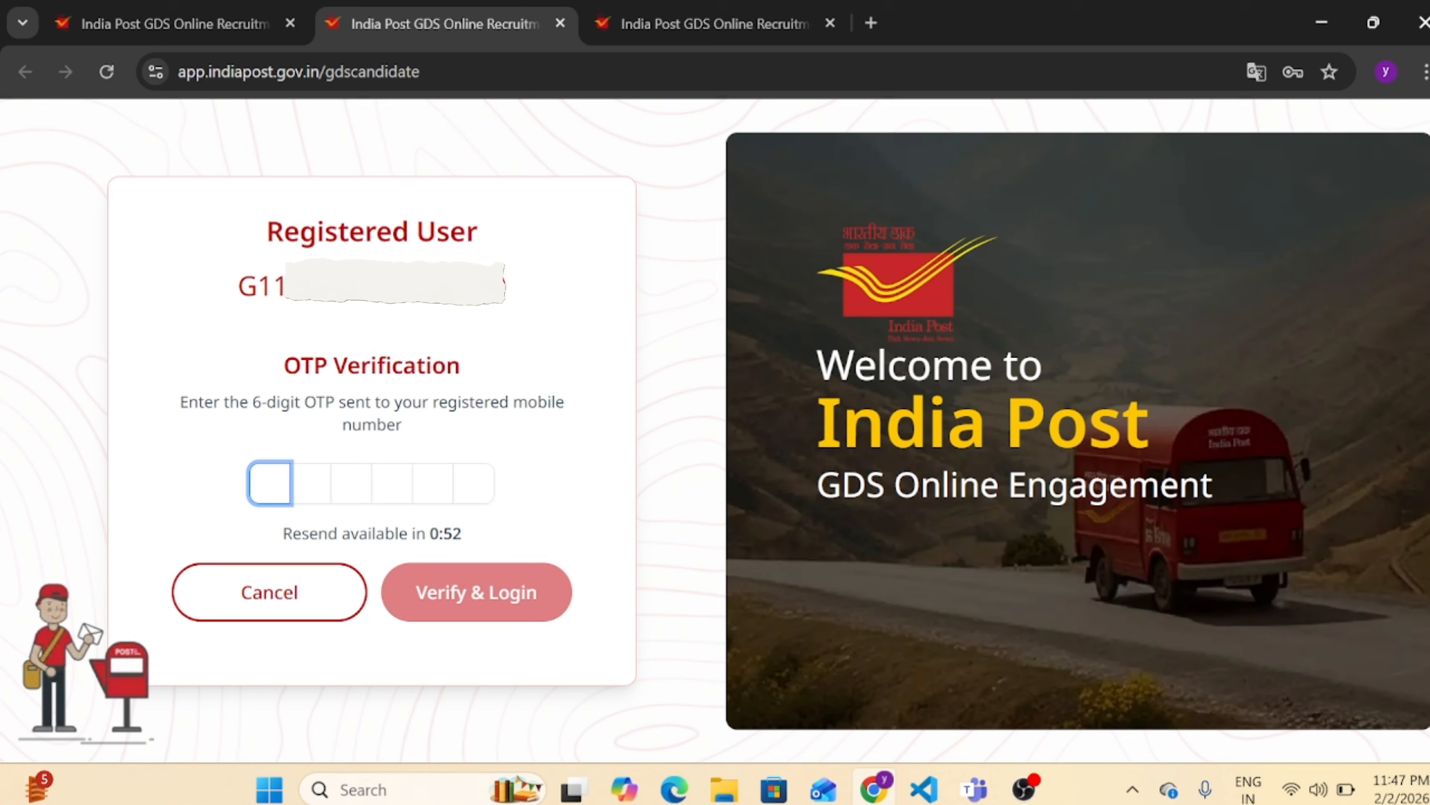
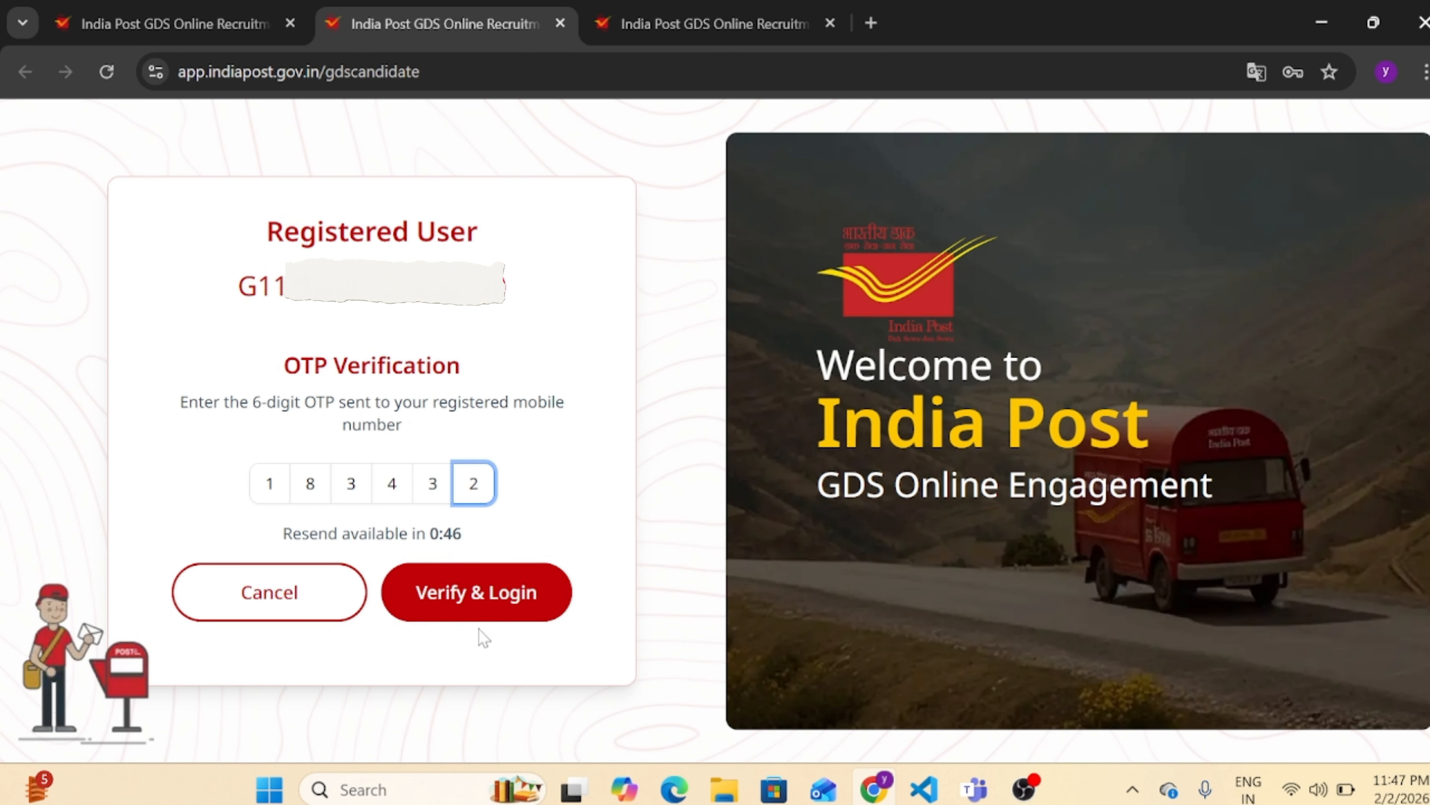
click(475, 595)
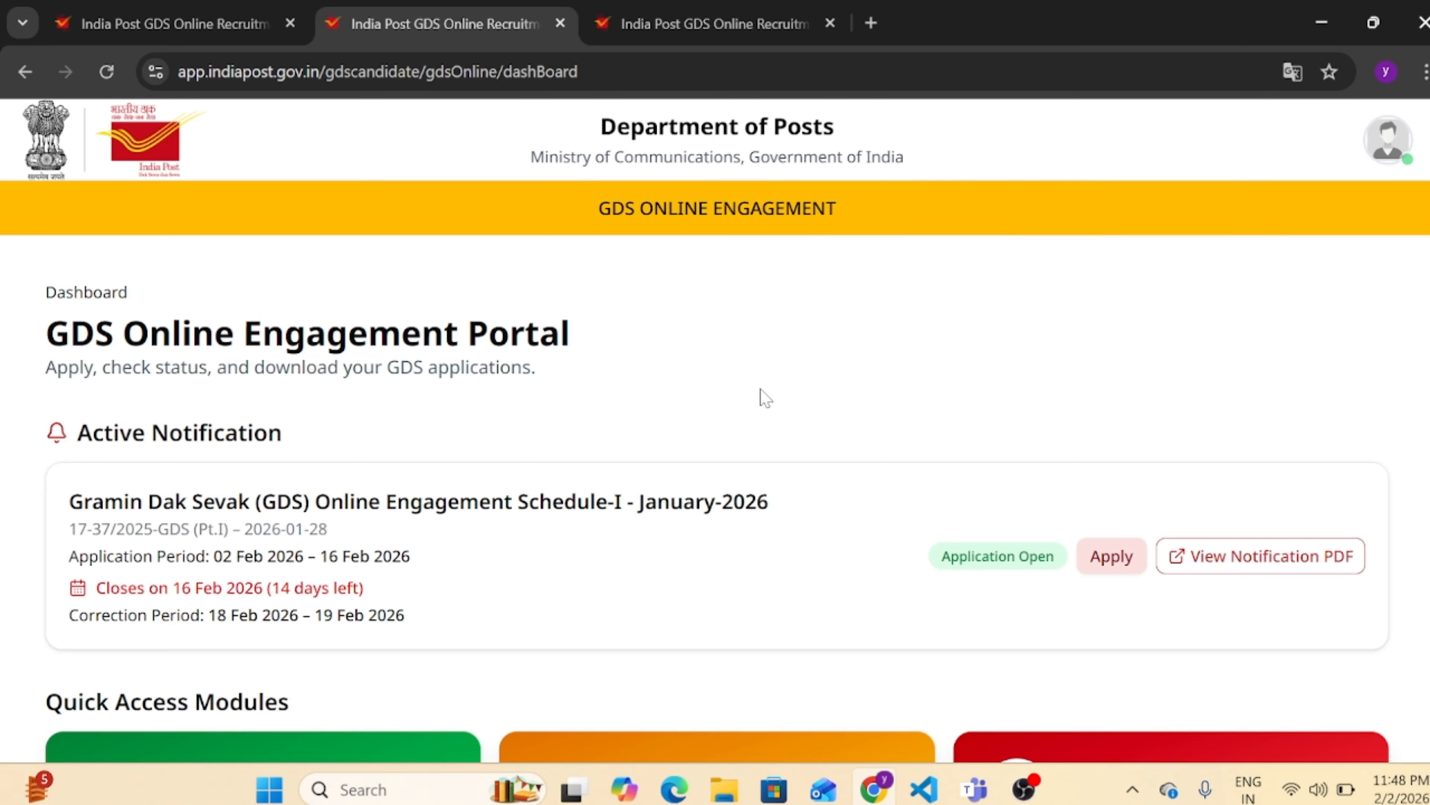
Zoom the dashboard out two levels and start a new Apply Online application
key(ctrl+minus)
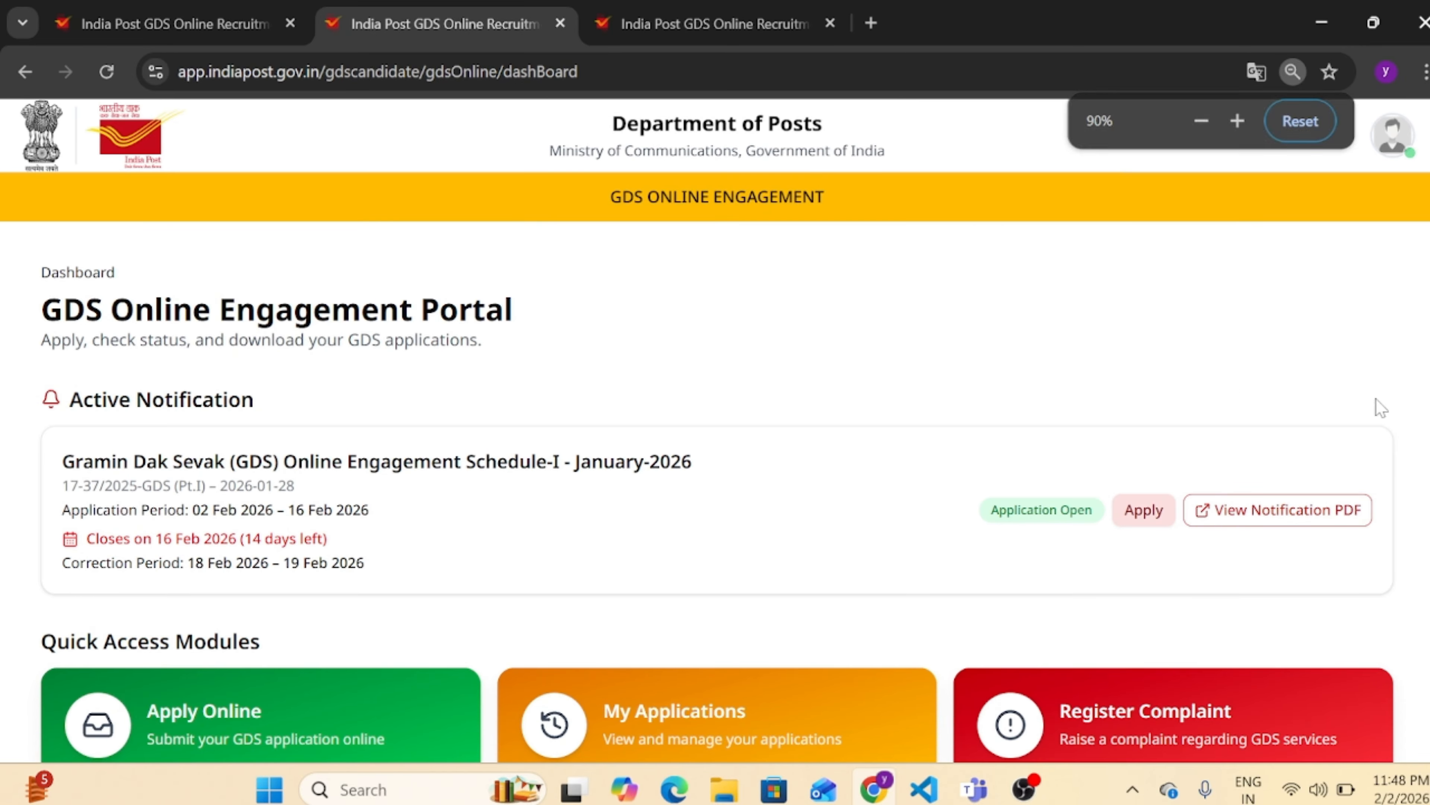
key(ctrl+minus)
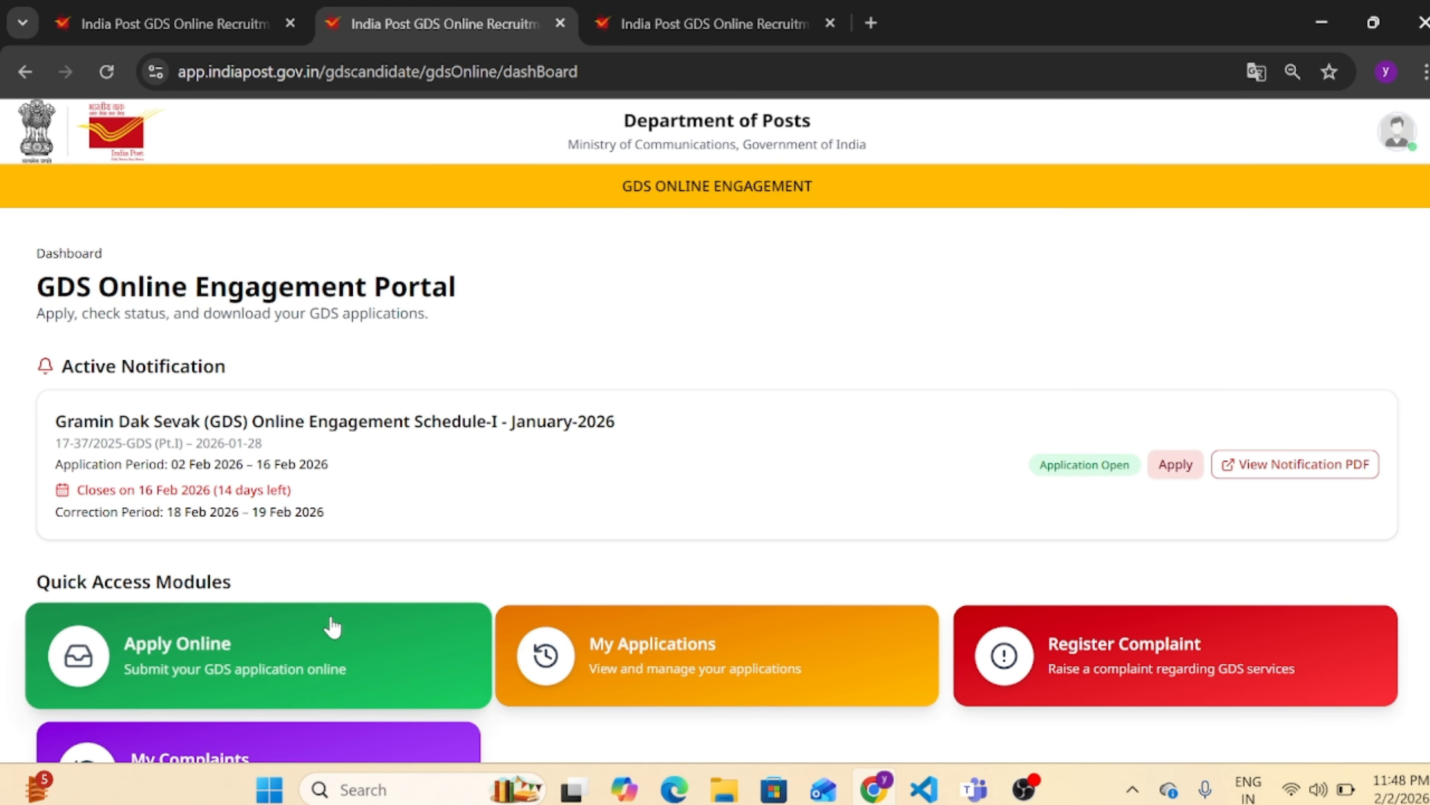
click(279, 660)
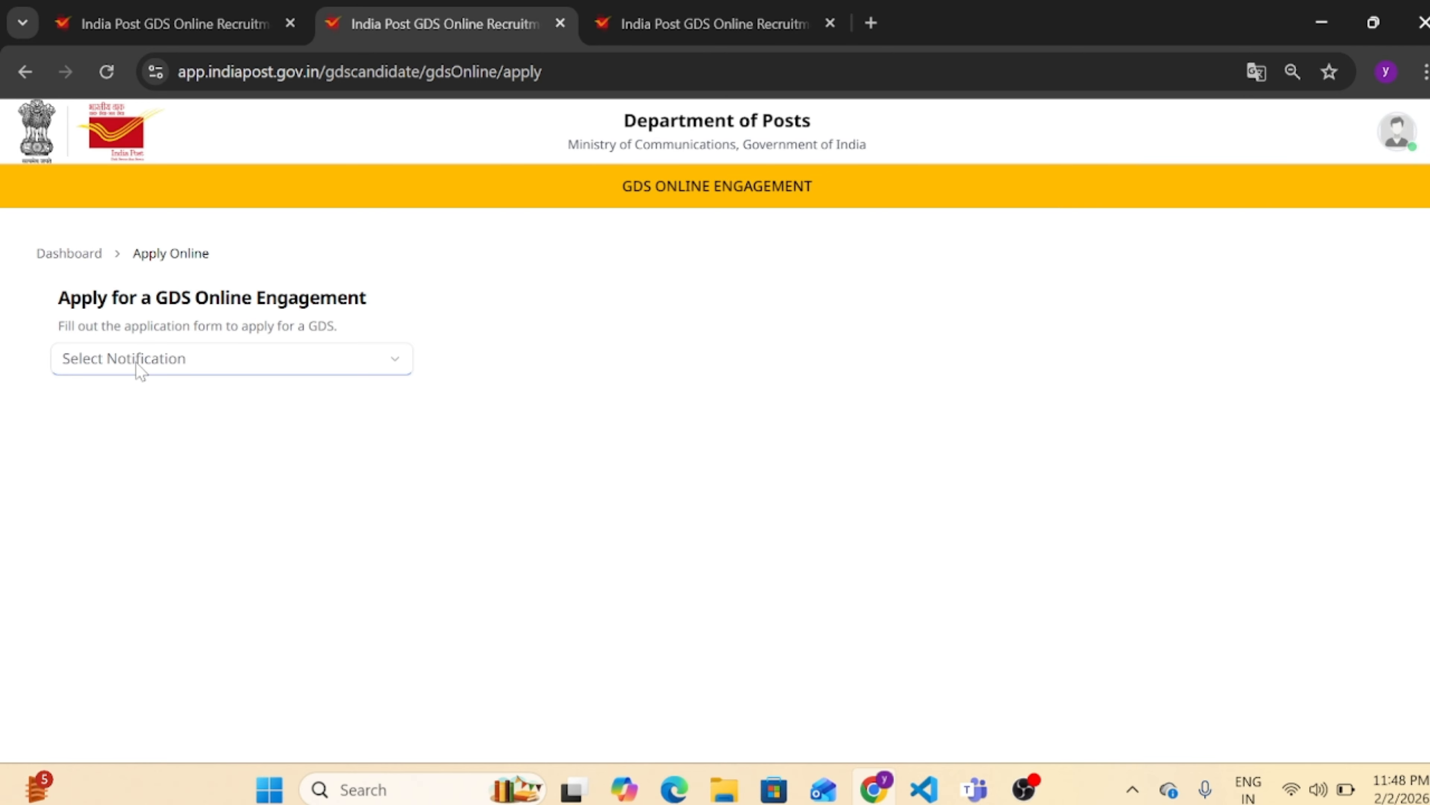
Select the Schedule-I January-2026 GDS notification and zoom out to view the Personal Details fields
click(291, 363)
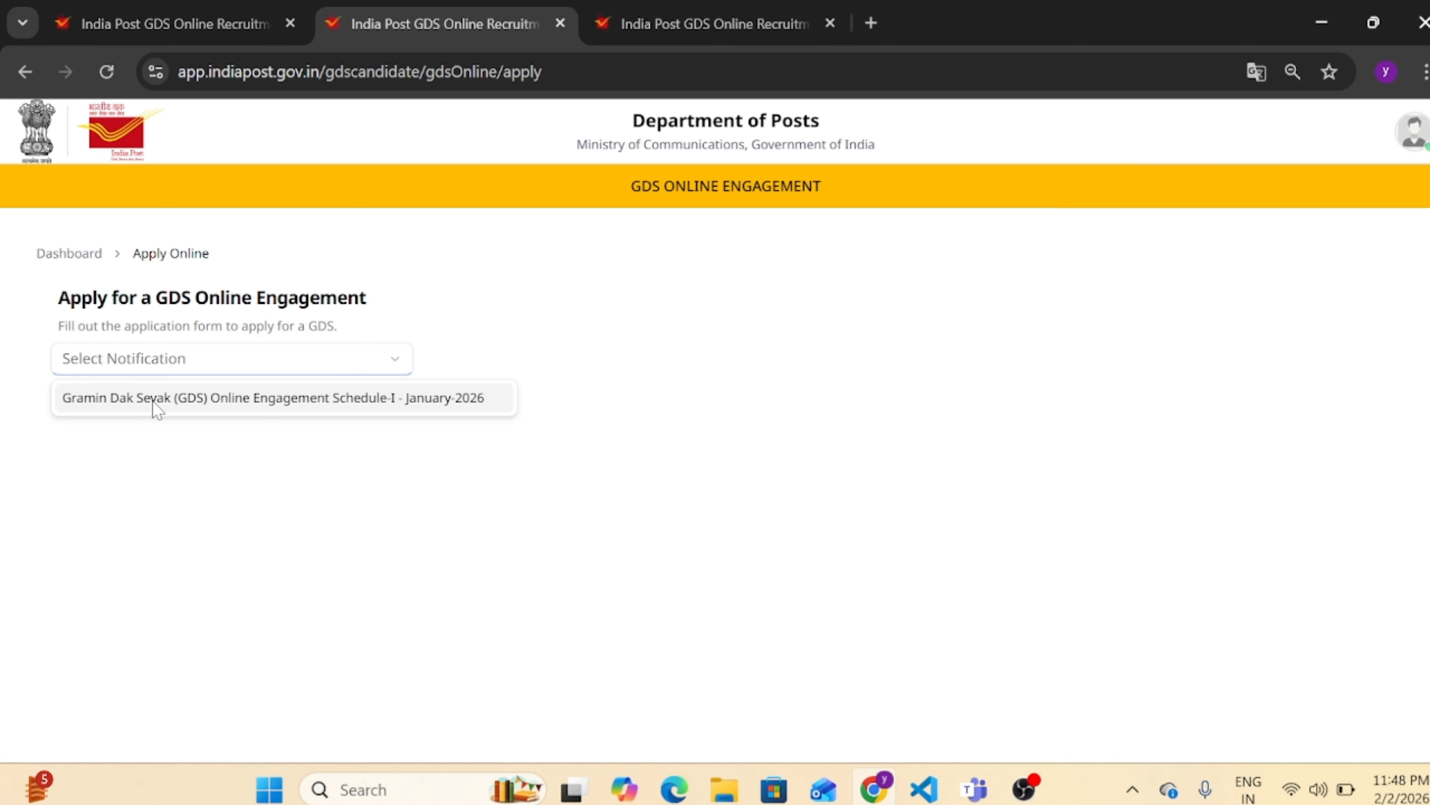
click(350, 401)
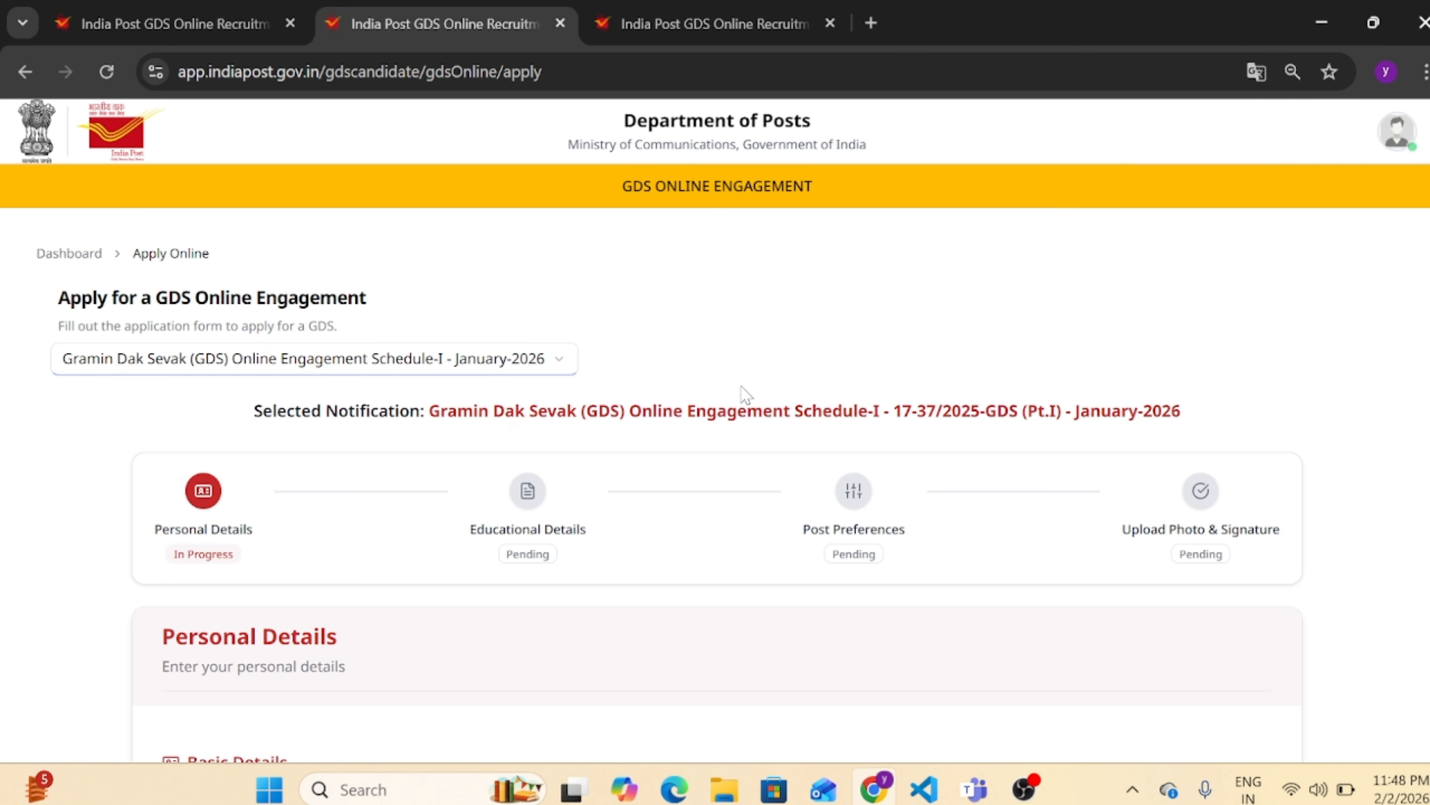
key(ctrl+minus)
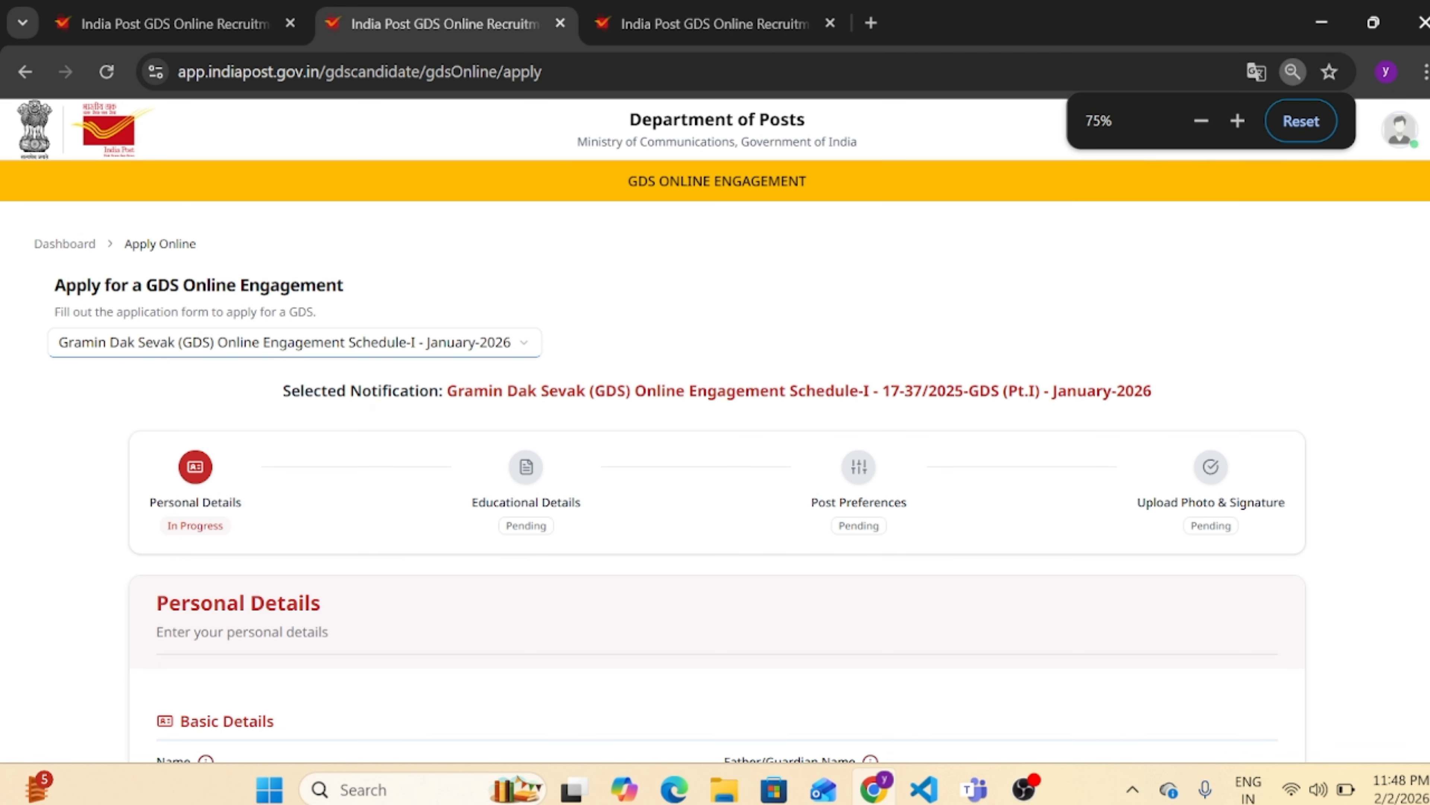
scroll(715, 490, down, 3)
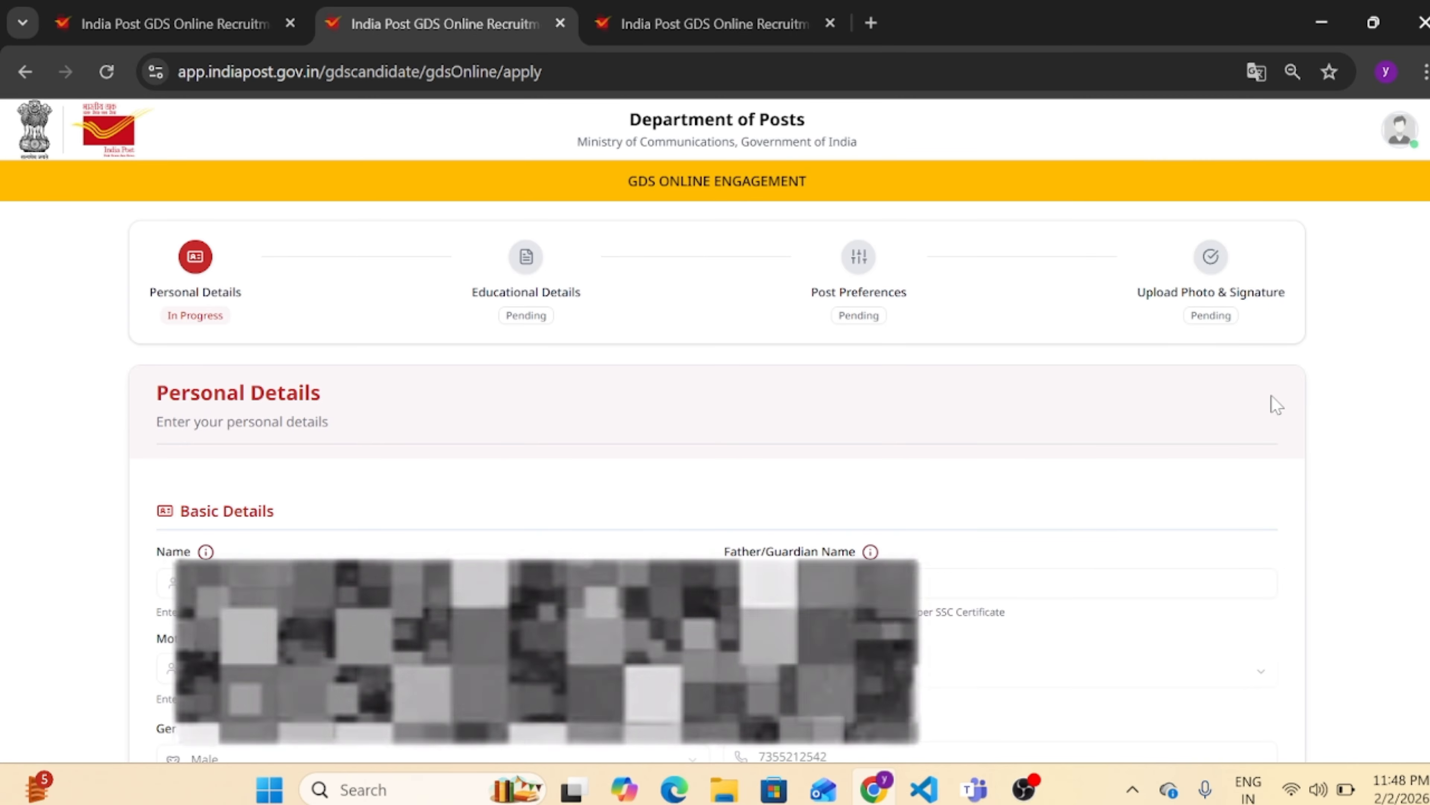
scroll(1271, 402, down, 5)
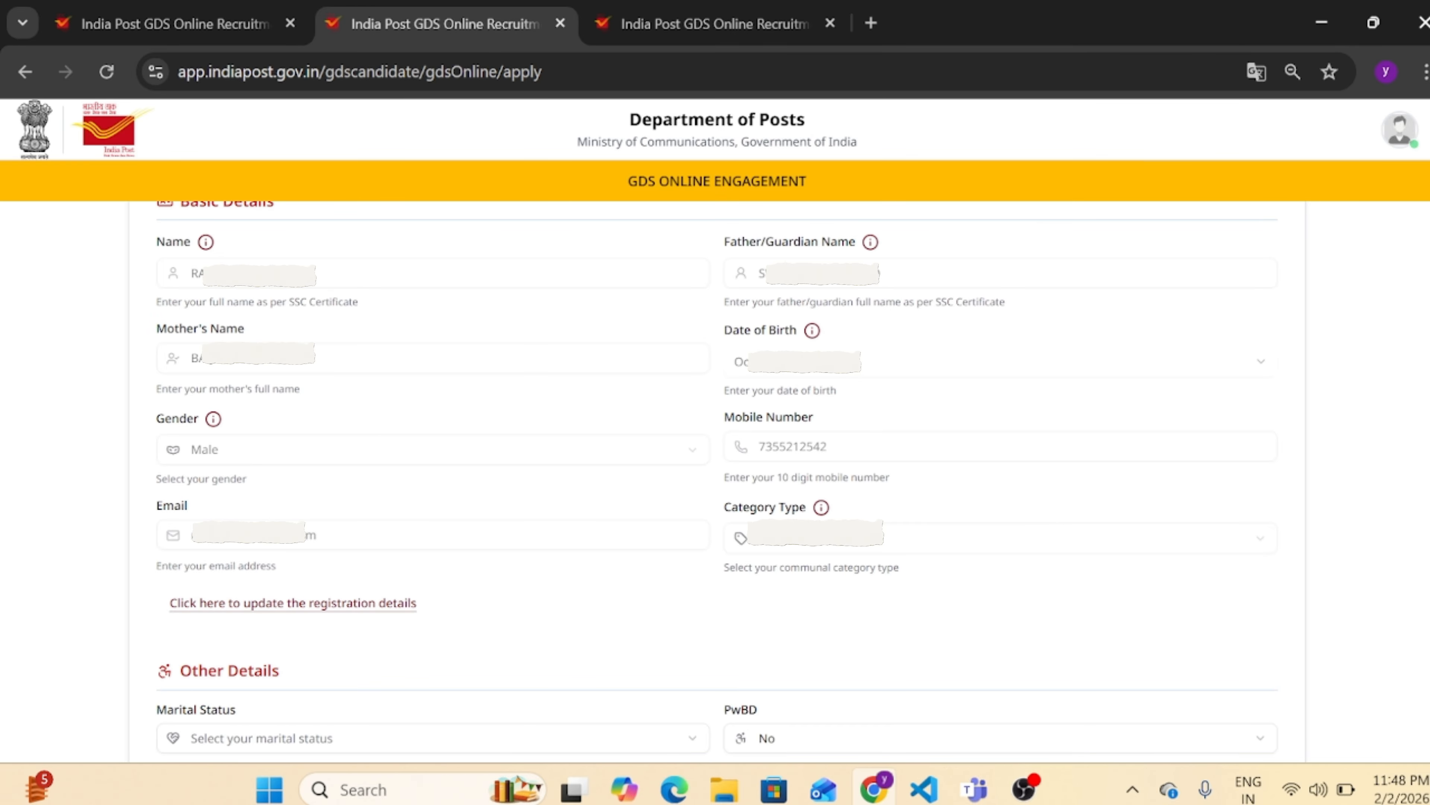
scroll(717, 476, down, 8)
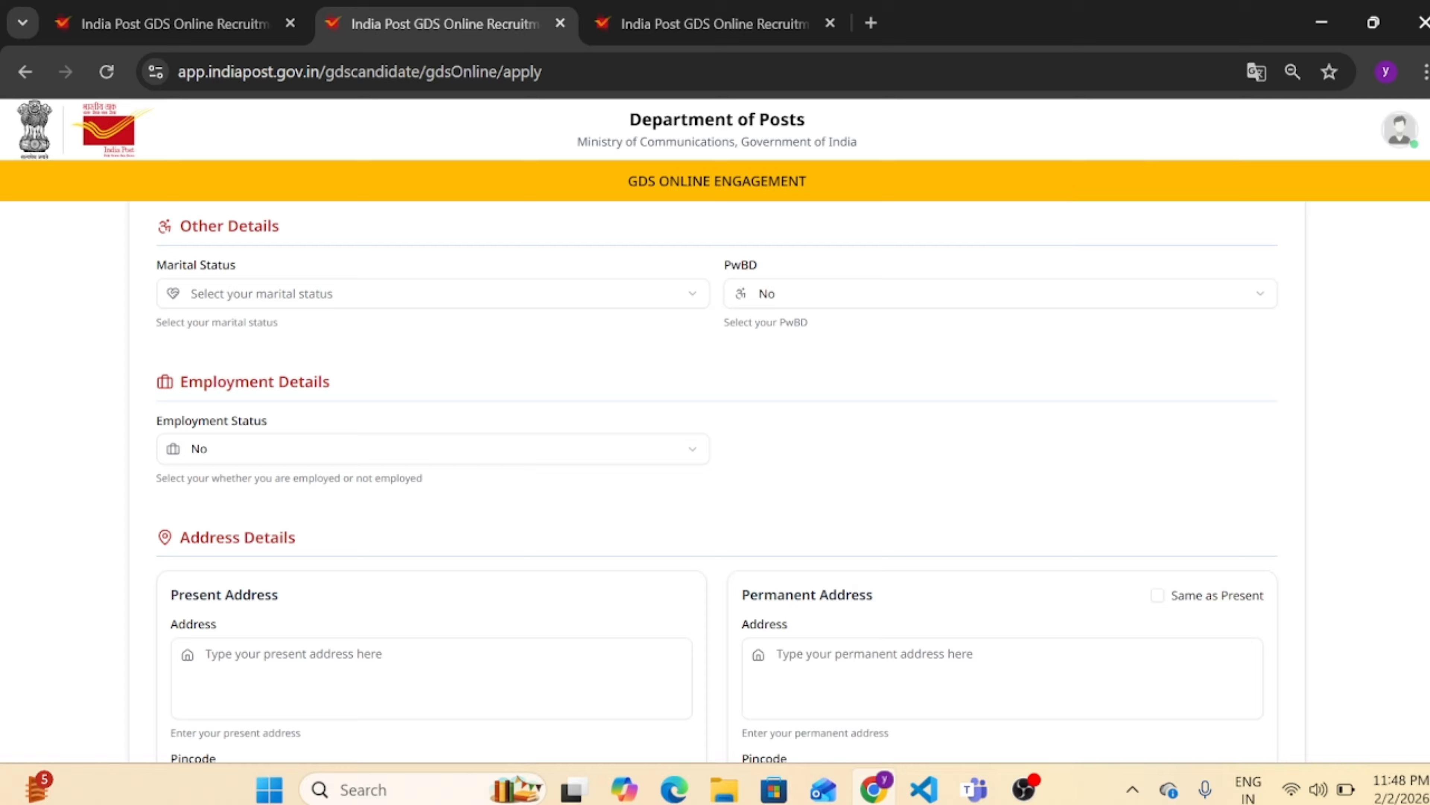
click(369, 295)
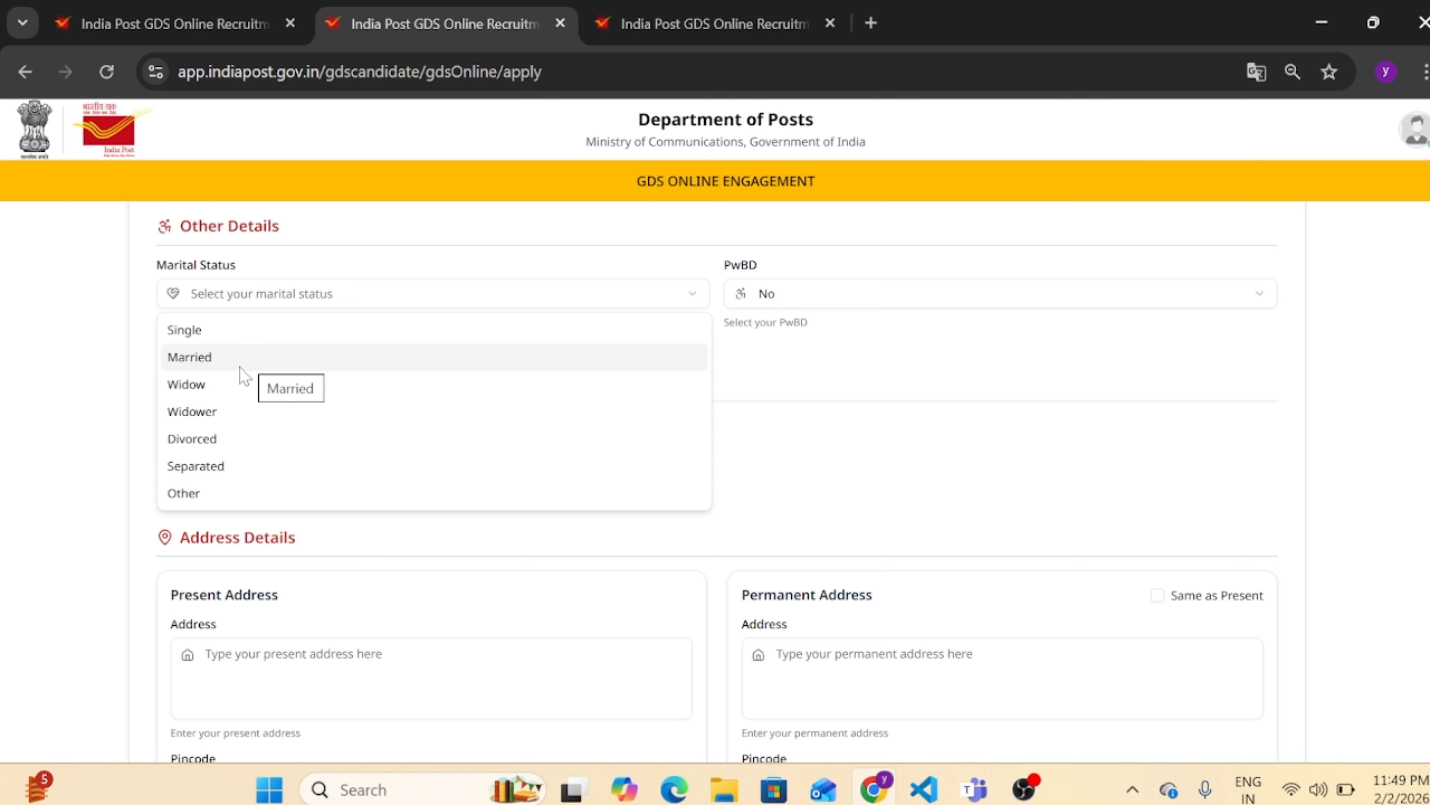
click(232, 341)
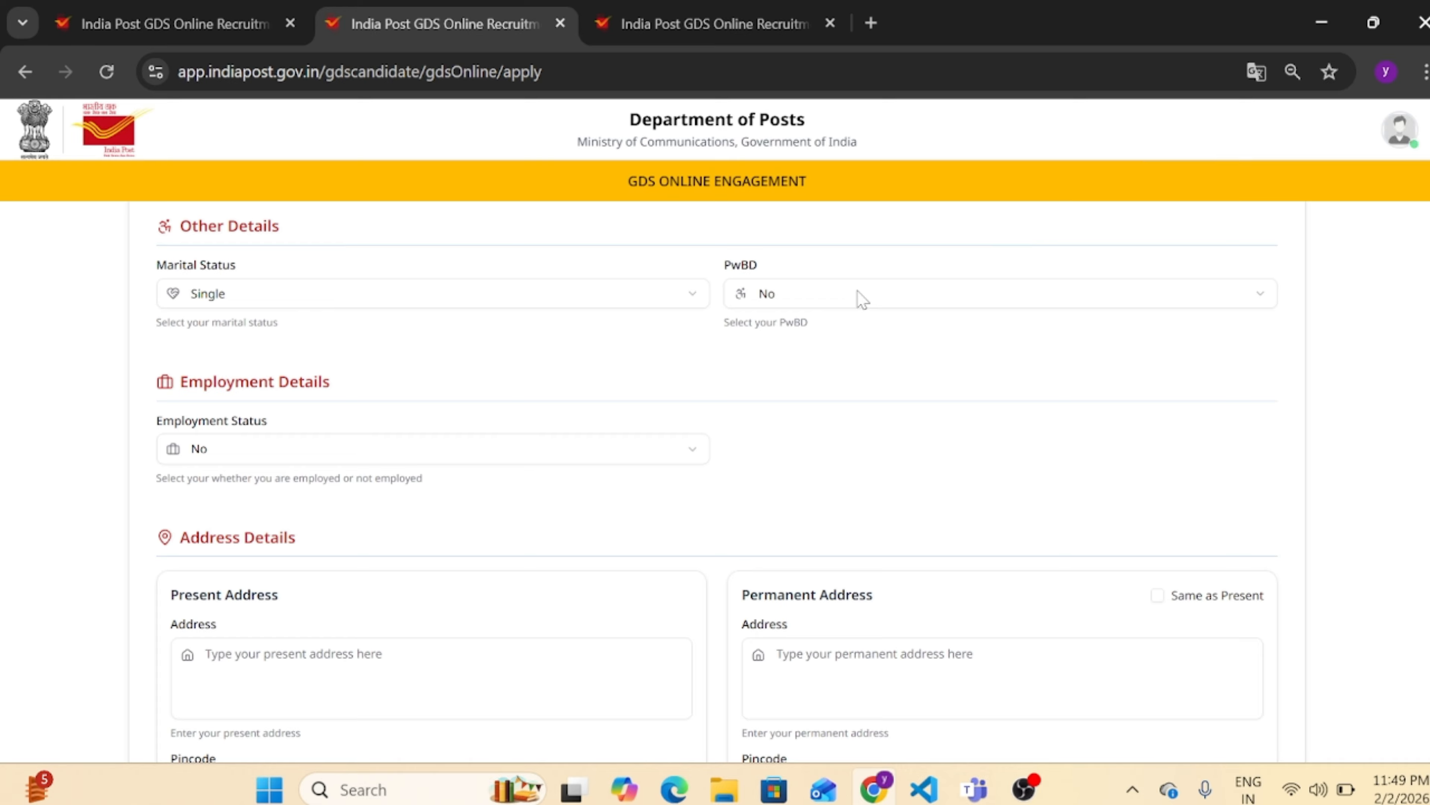
click(862, 300)
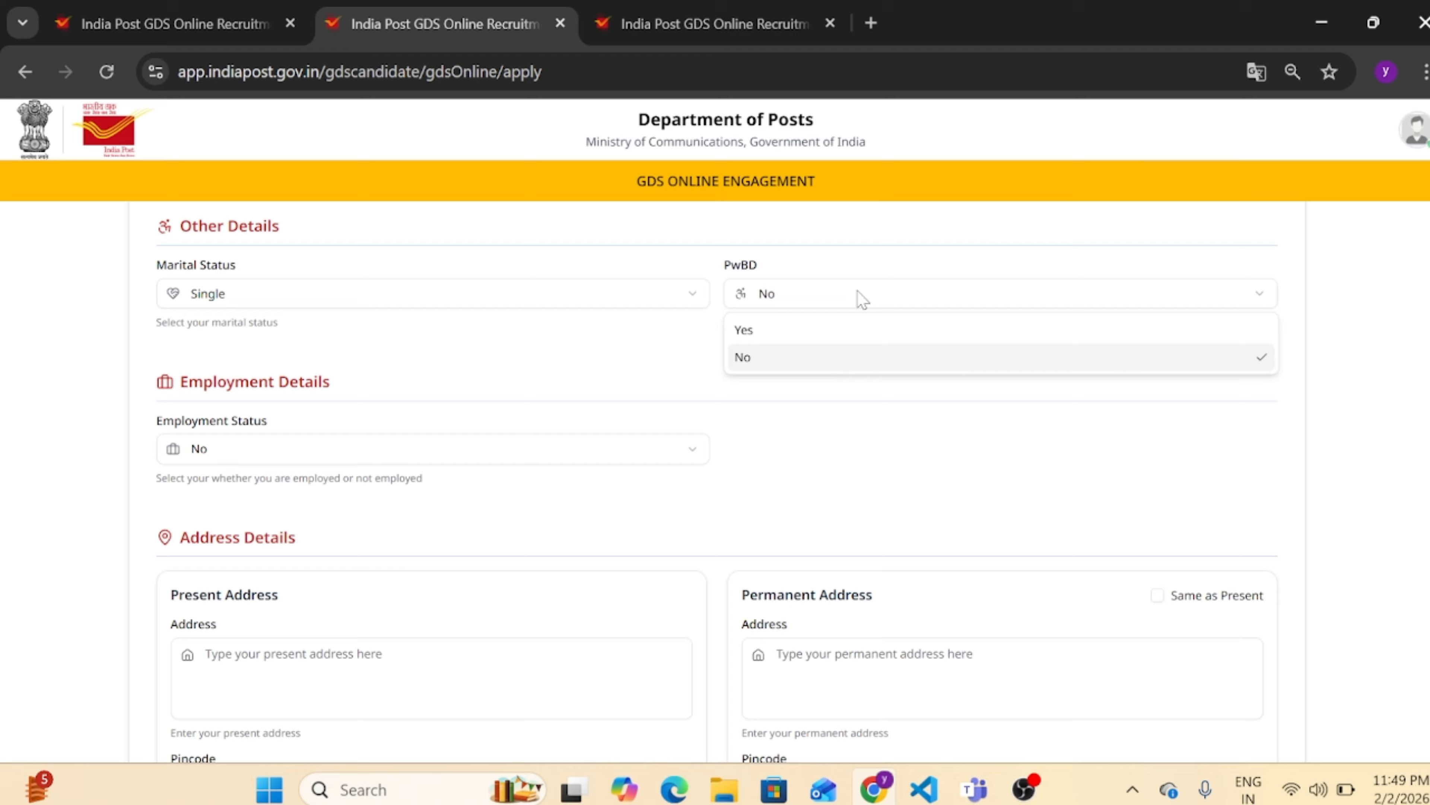
click(862, 300)
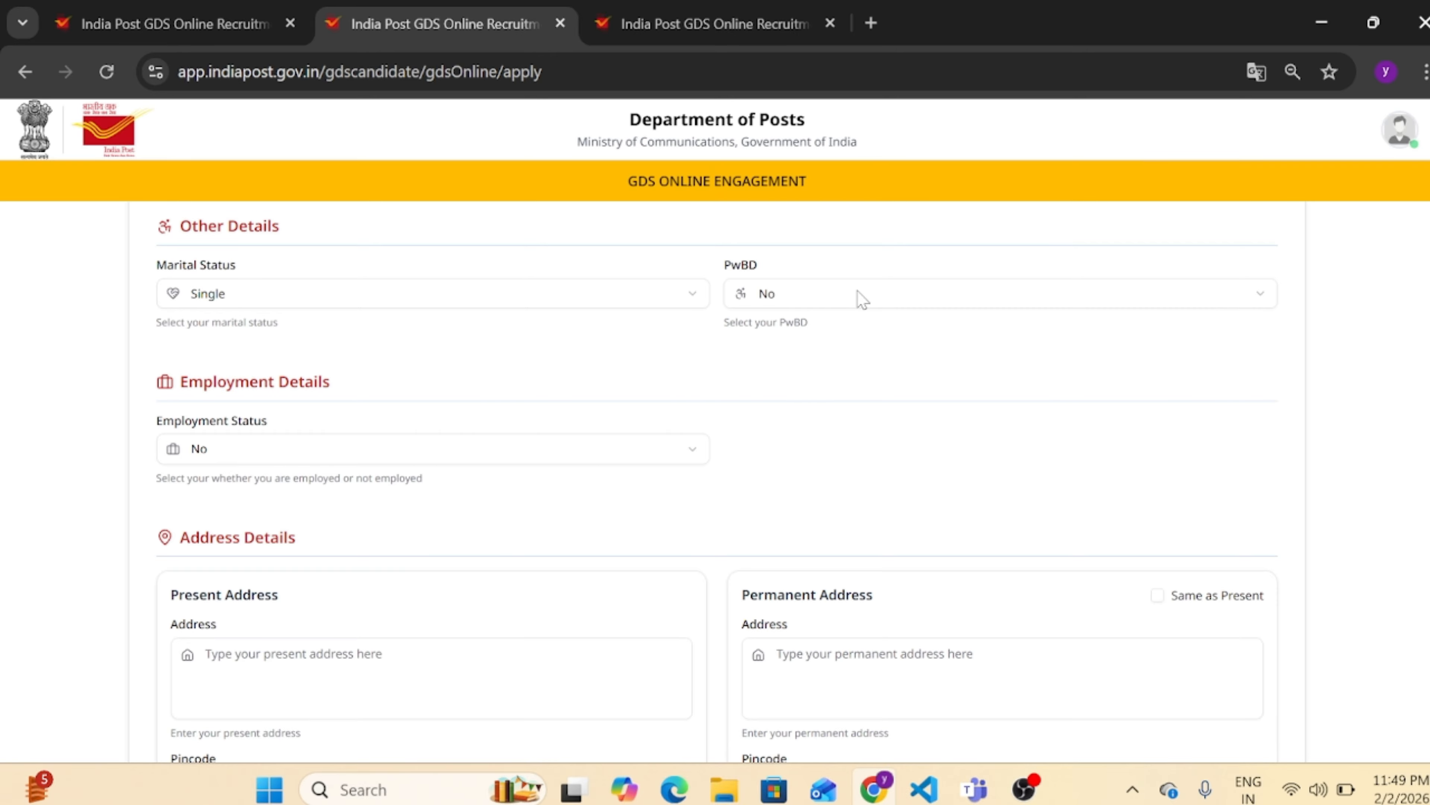
click(862, 300)
click(458, 386)
click(304, 453)
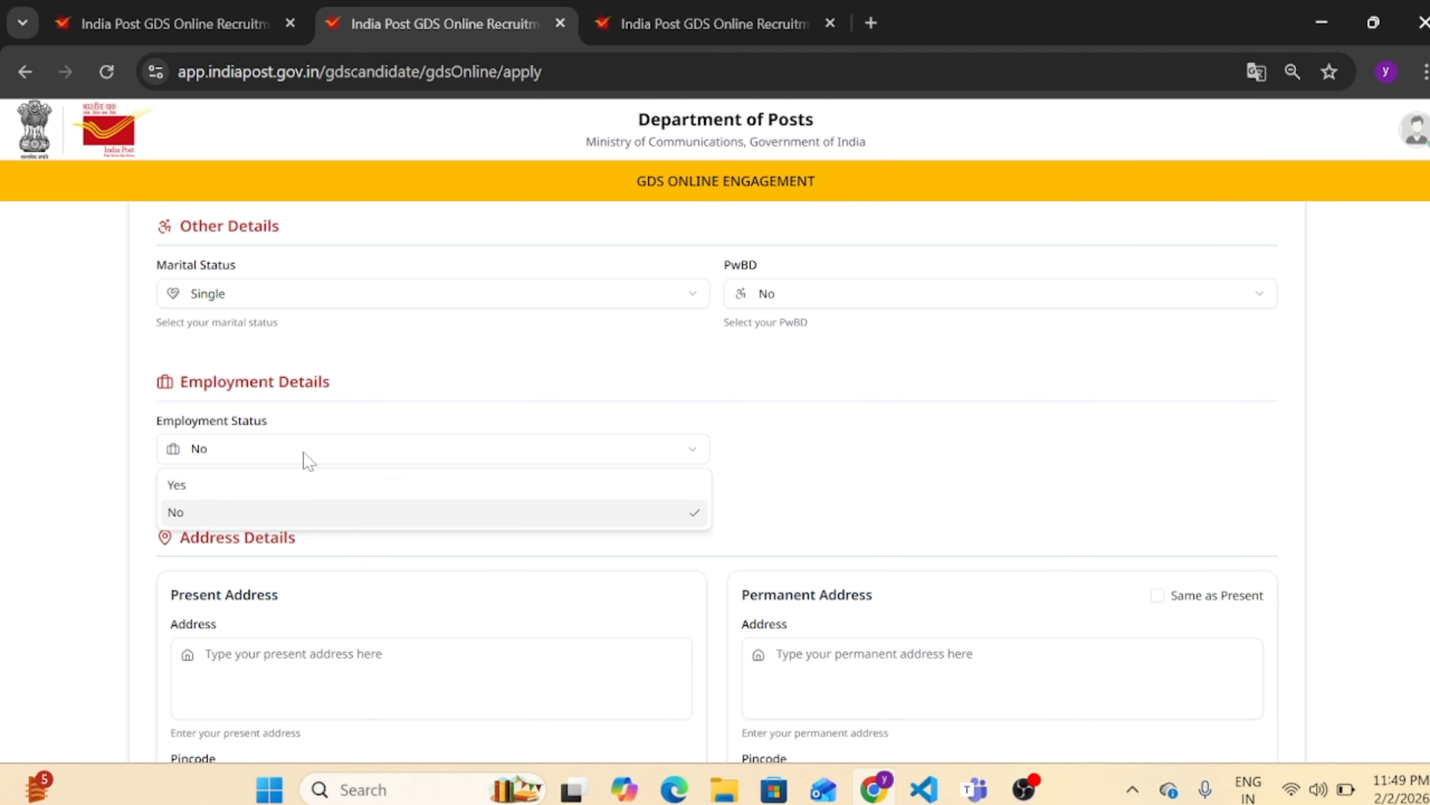
click(287, 497)
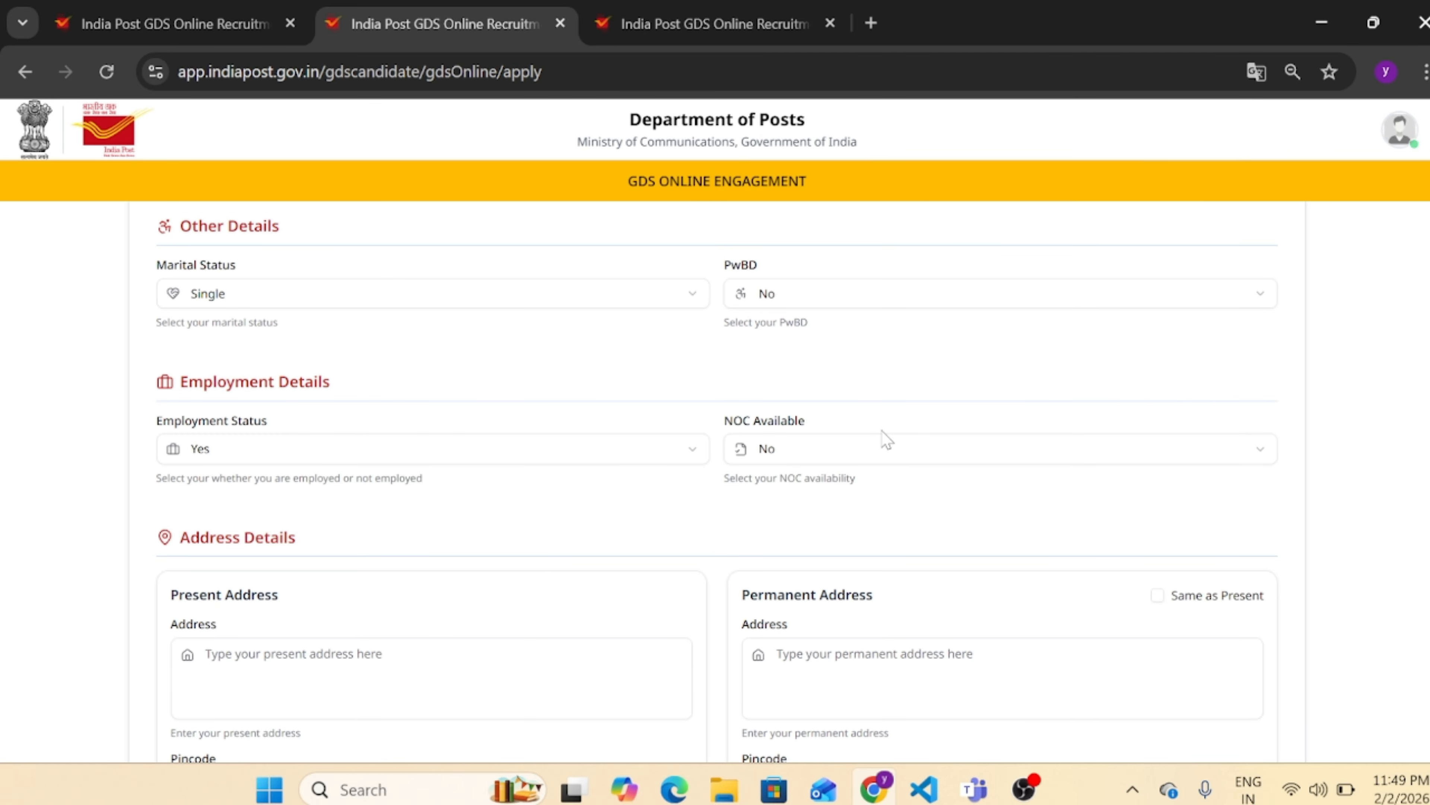
click(883, 445)
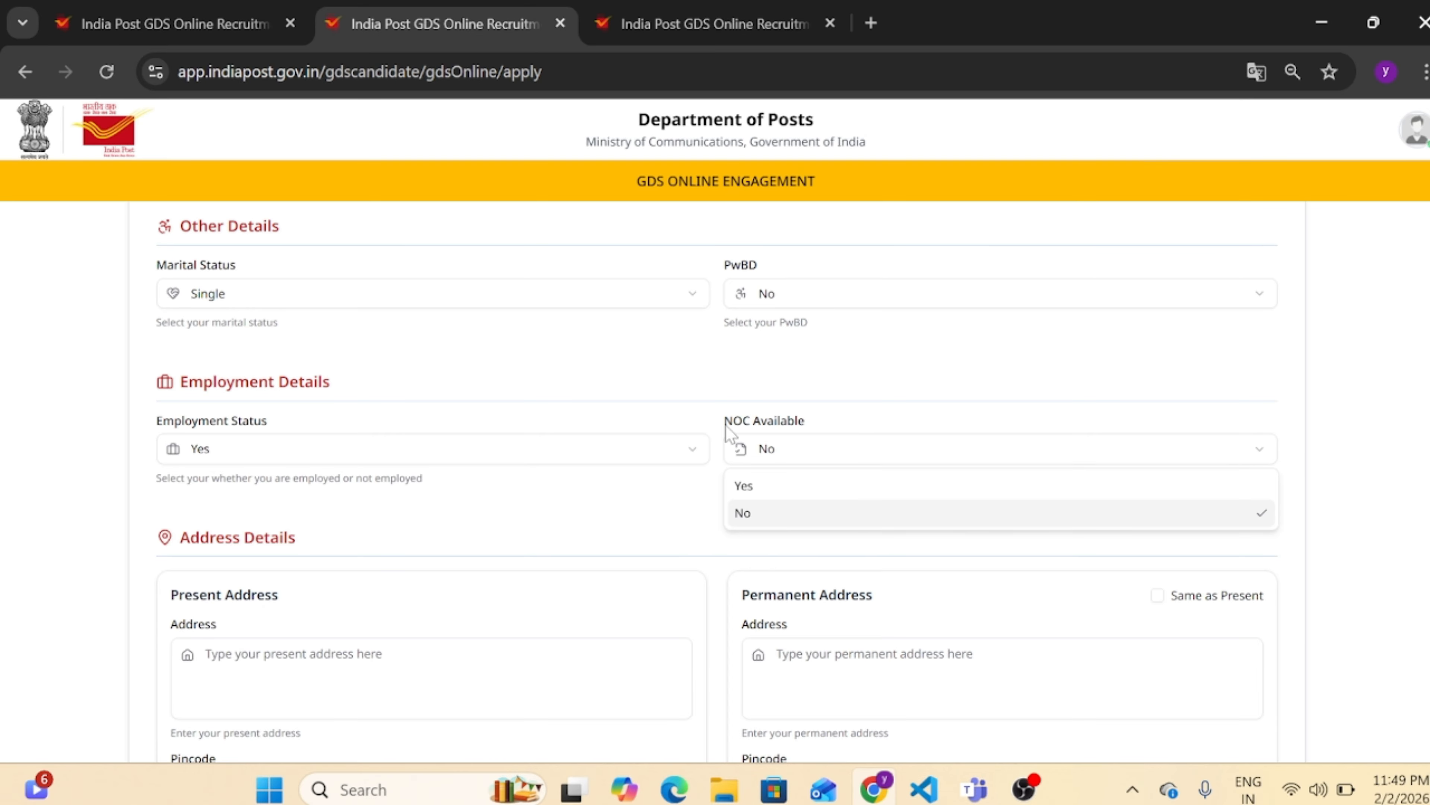
click(490, 474)
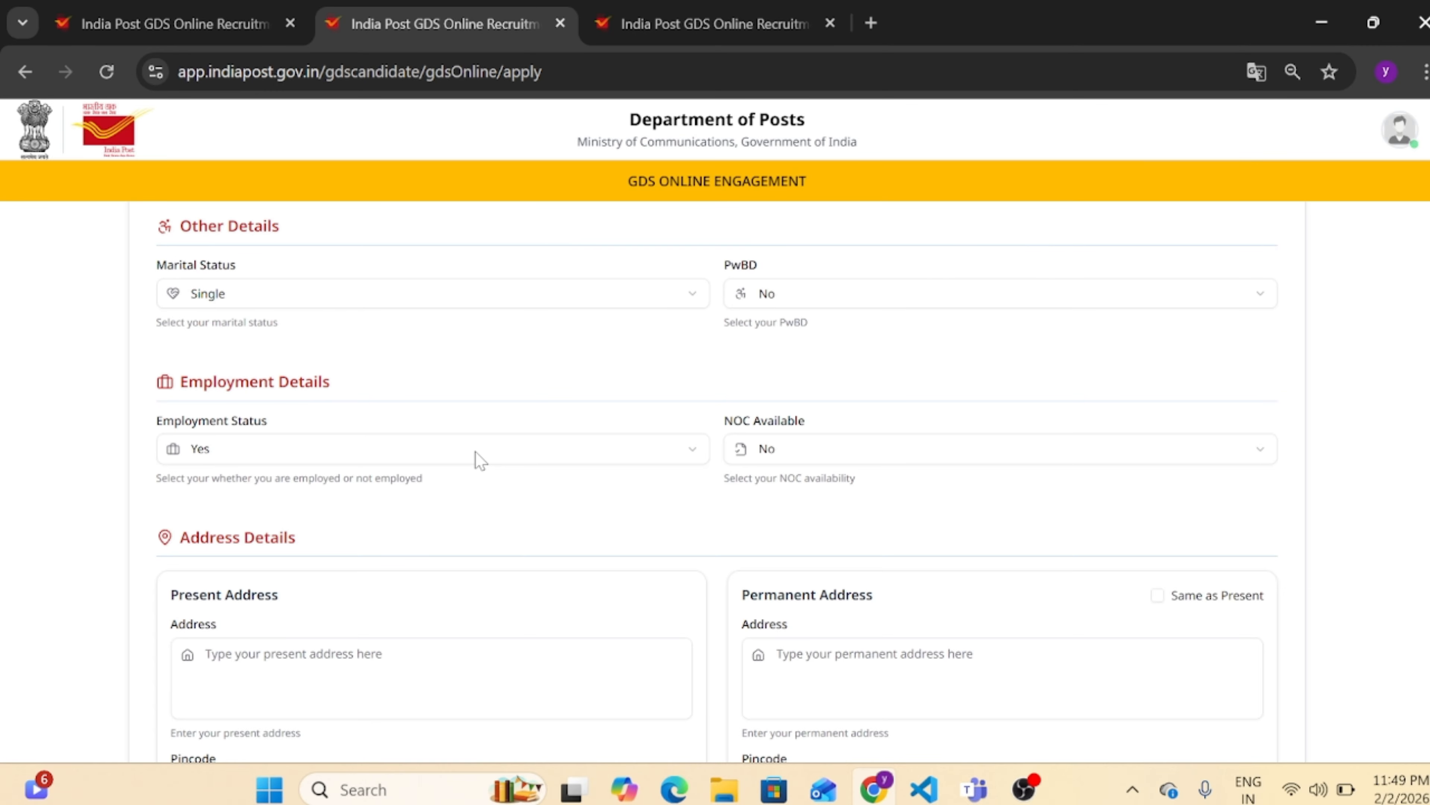
click(475, 451)
click(396, 512)
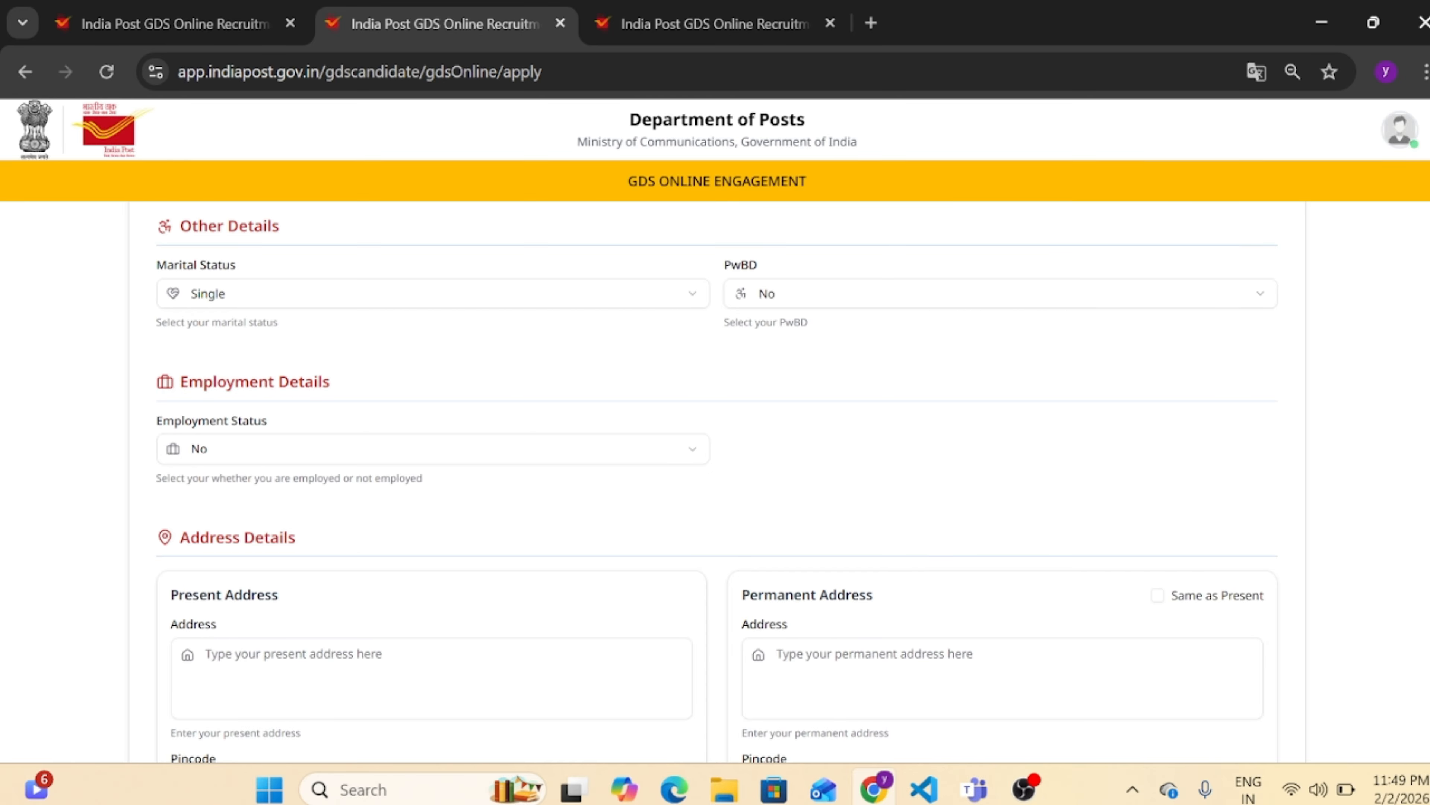
Enter the present address and begin typing the present pincode
scroll(717, 482, down, 6)
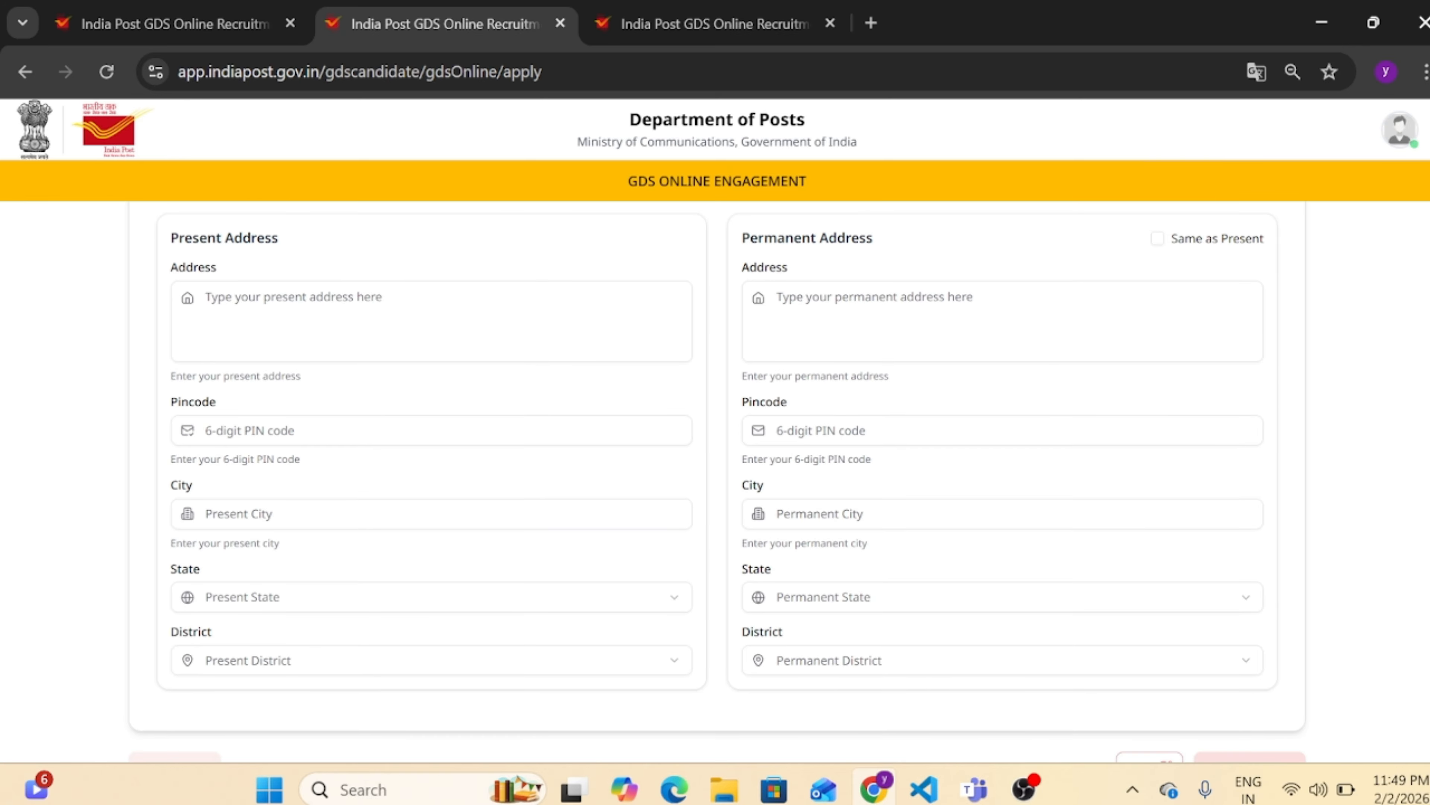
key(ctrl+minus)
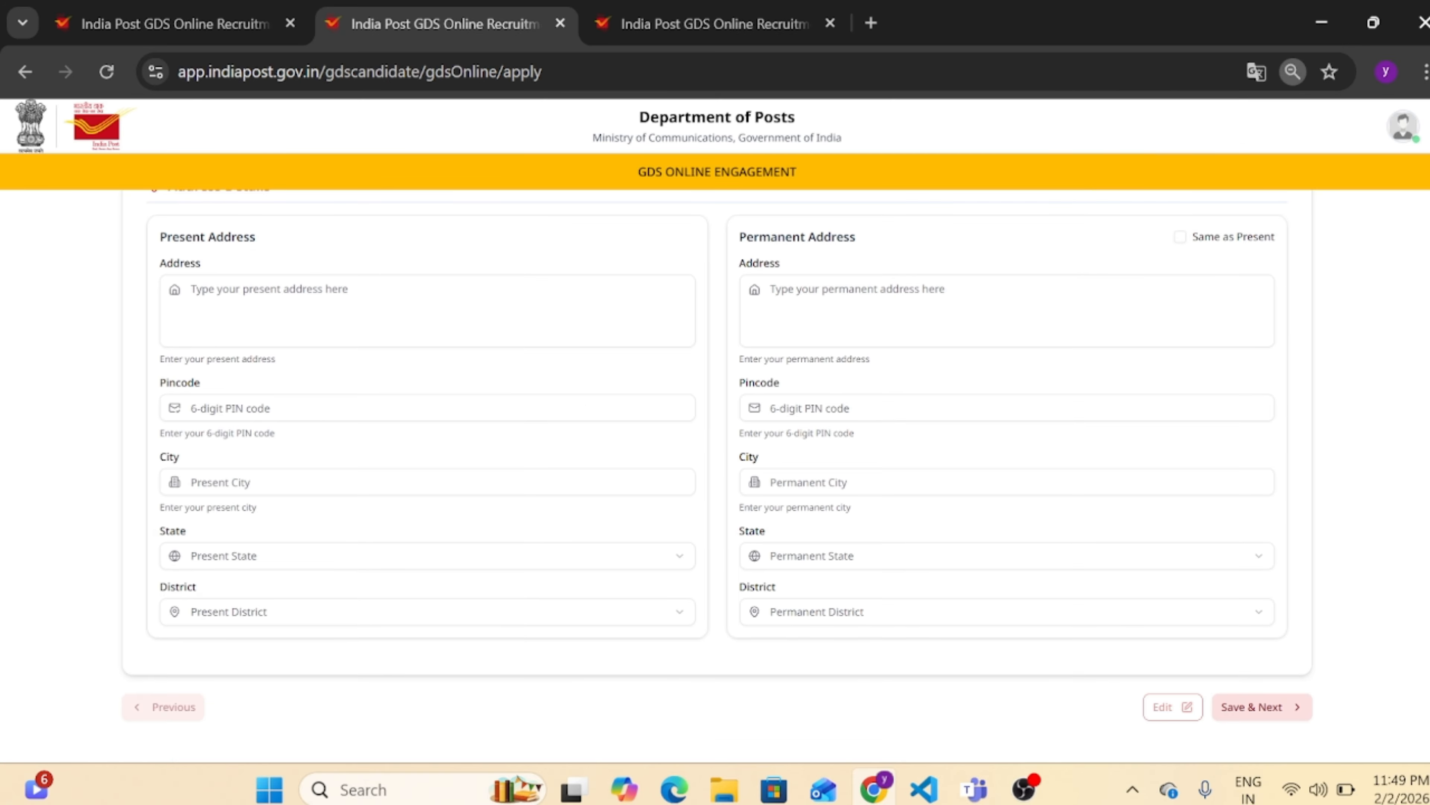
click(428, 310)
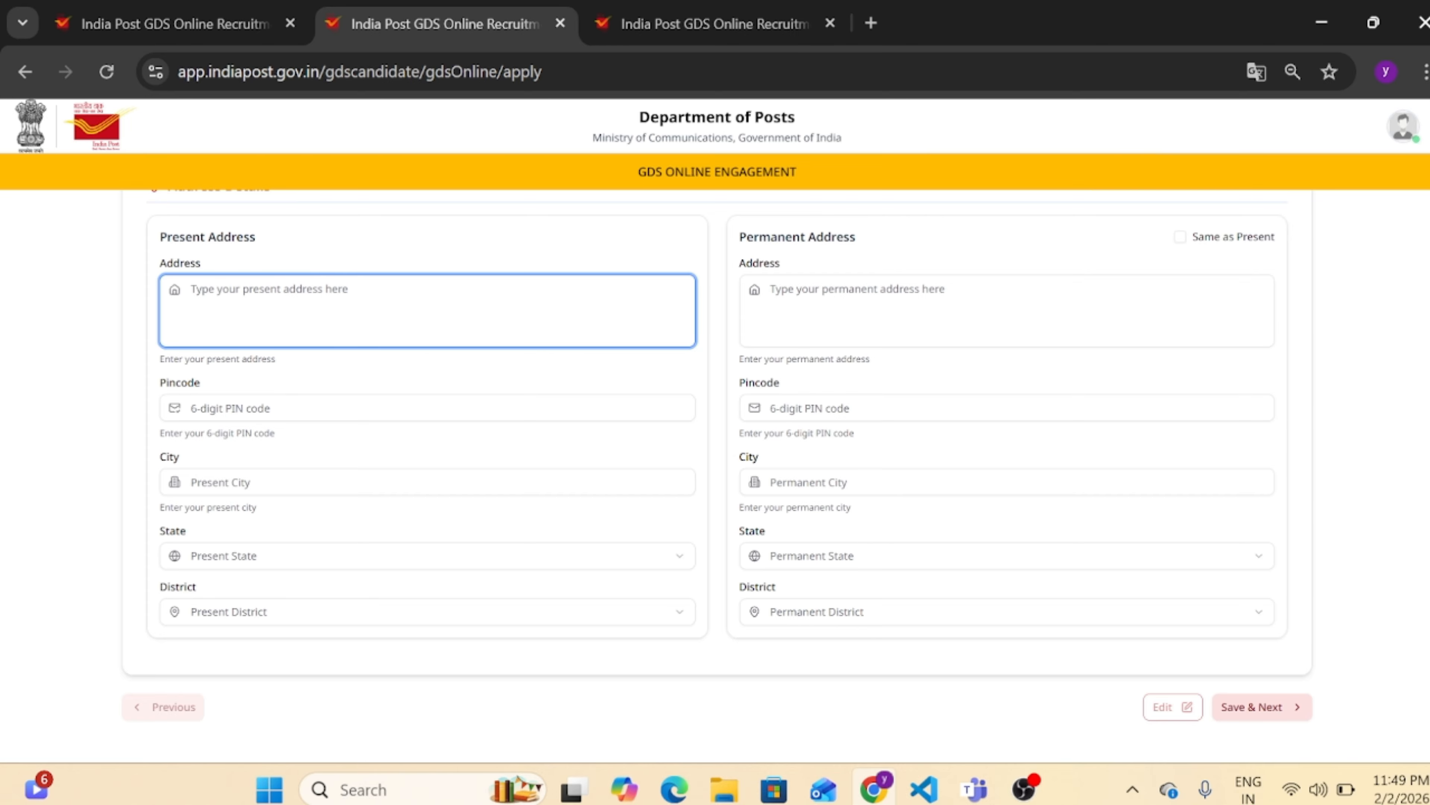
text(addre)
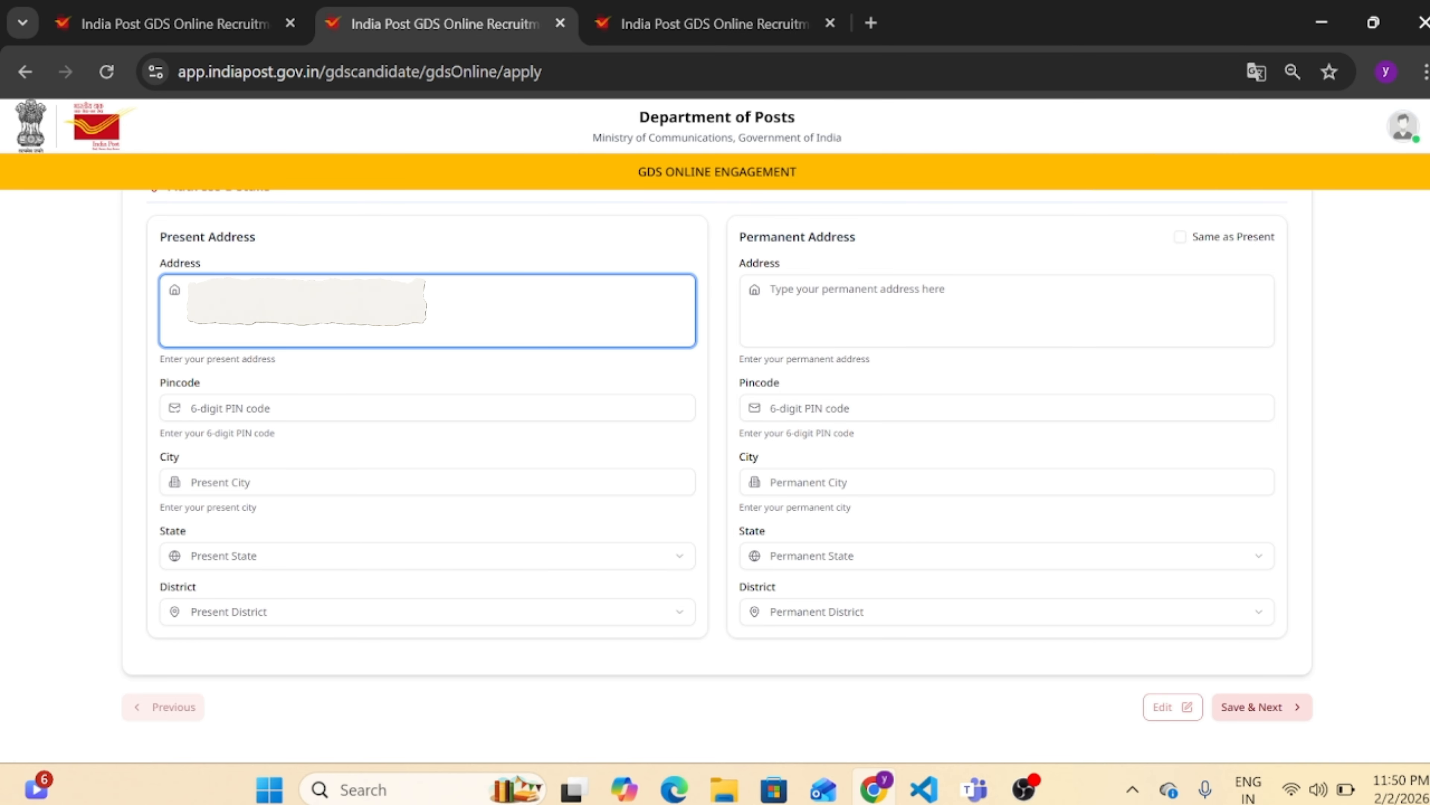
click(349, 408)
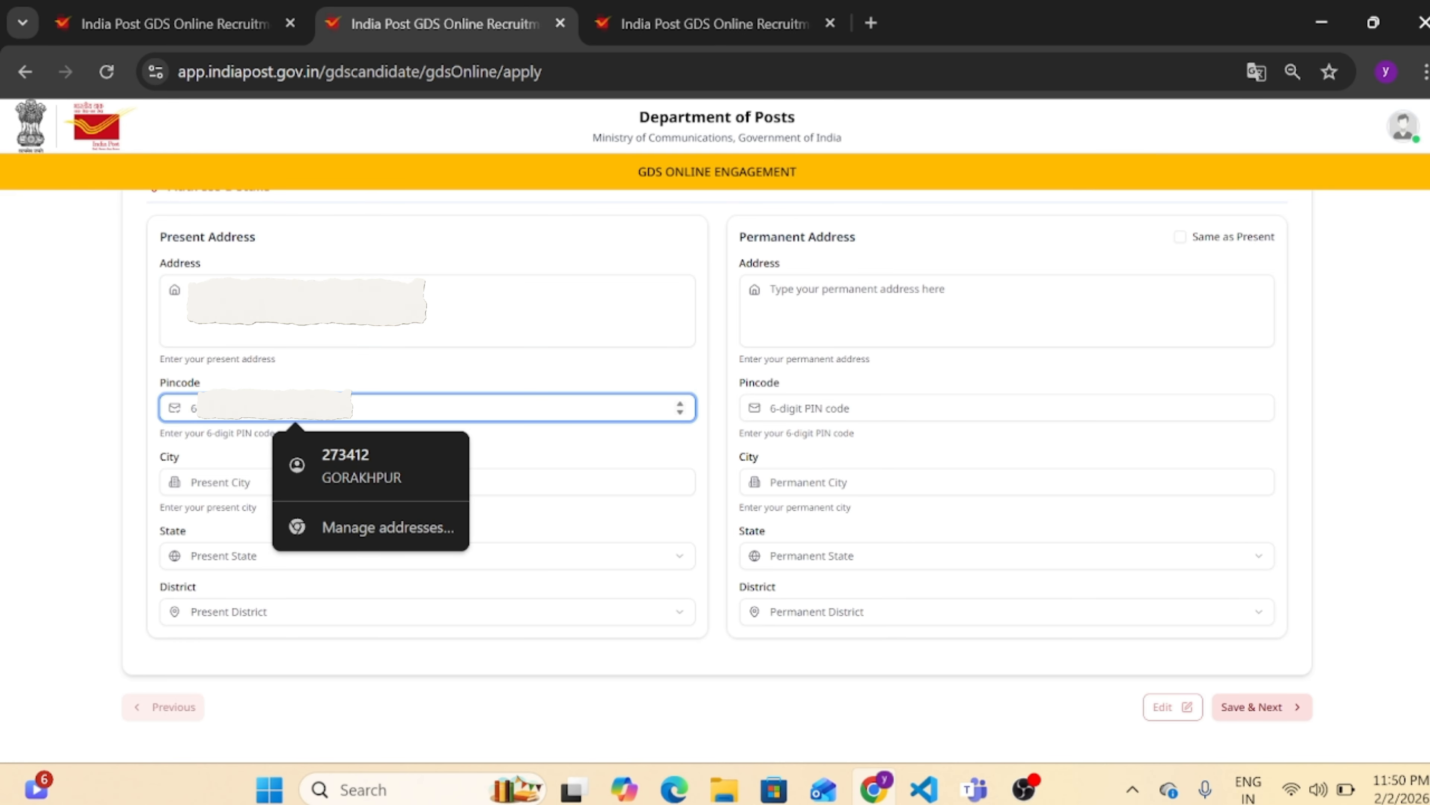
text(2)
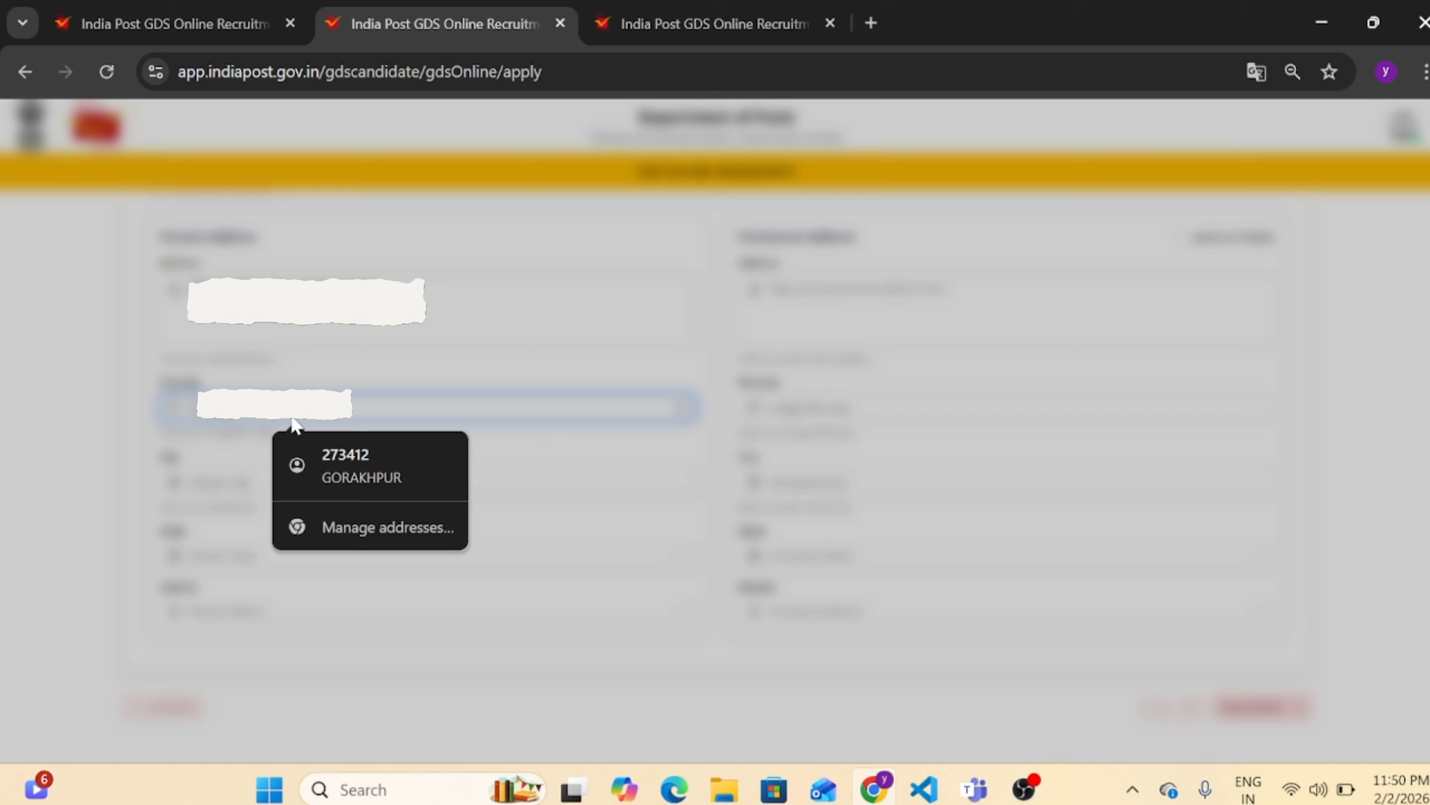
Autofill pincode, city, Uttar Pradesh and Gorakhpur, copy to permanent address, and save
click(343, 462)
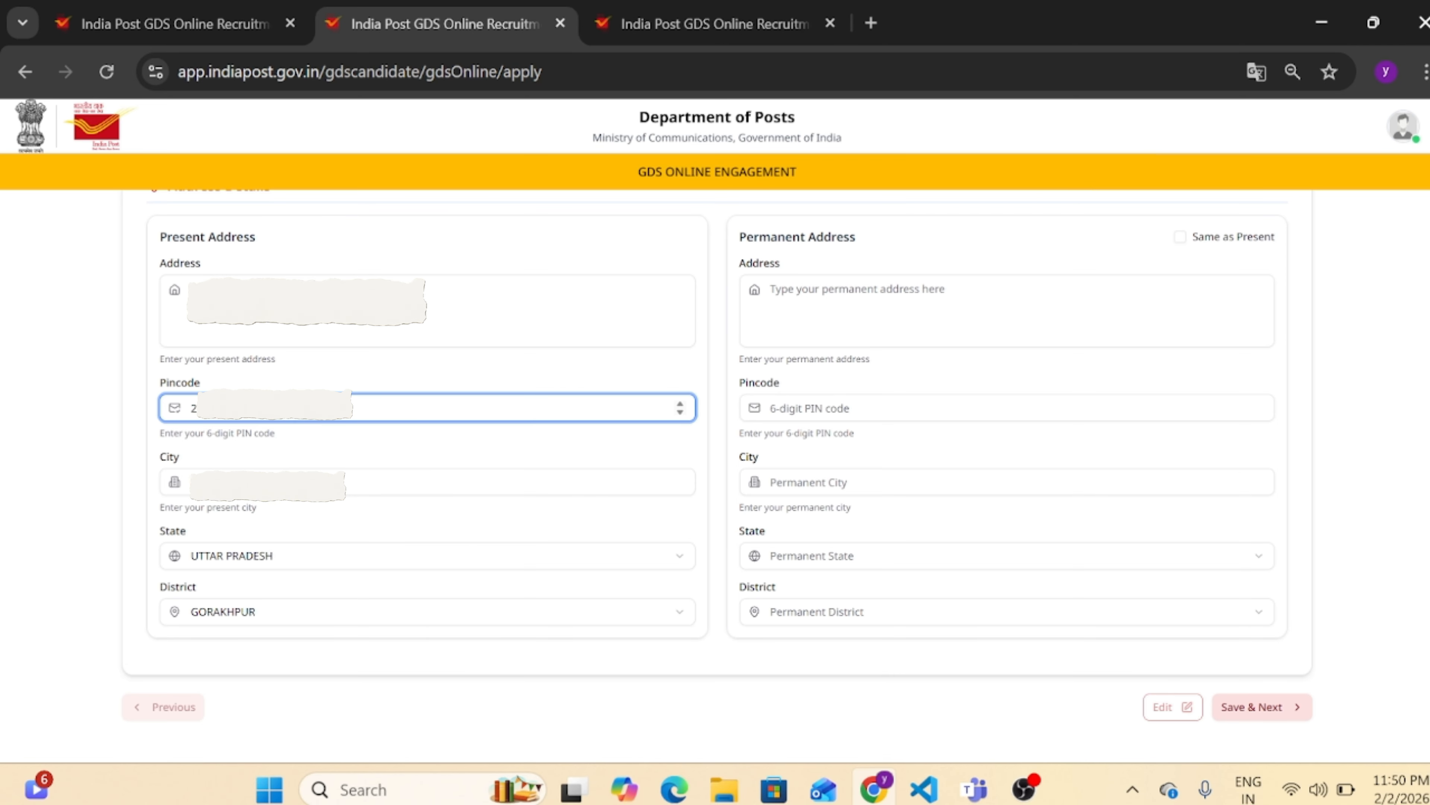
click(434, 437)
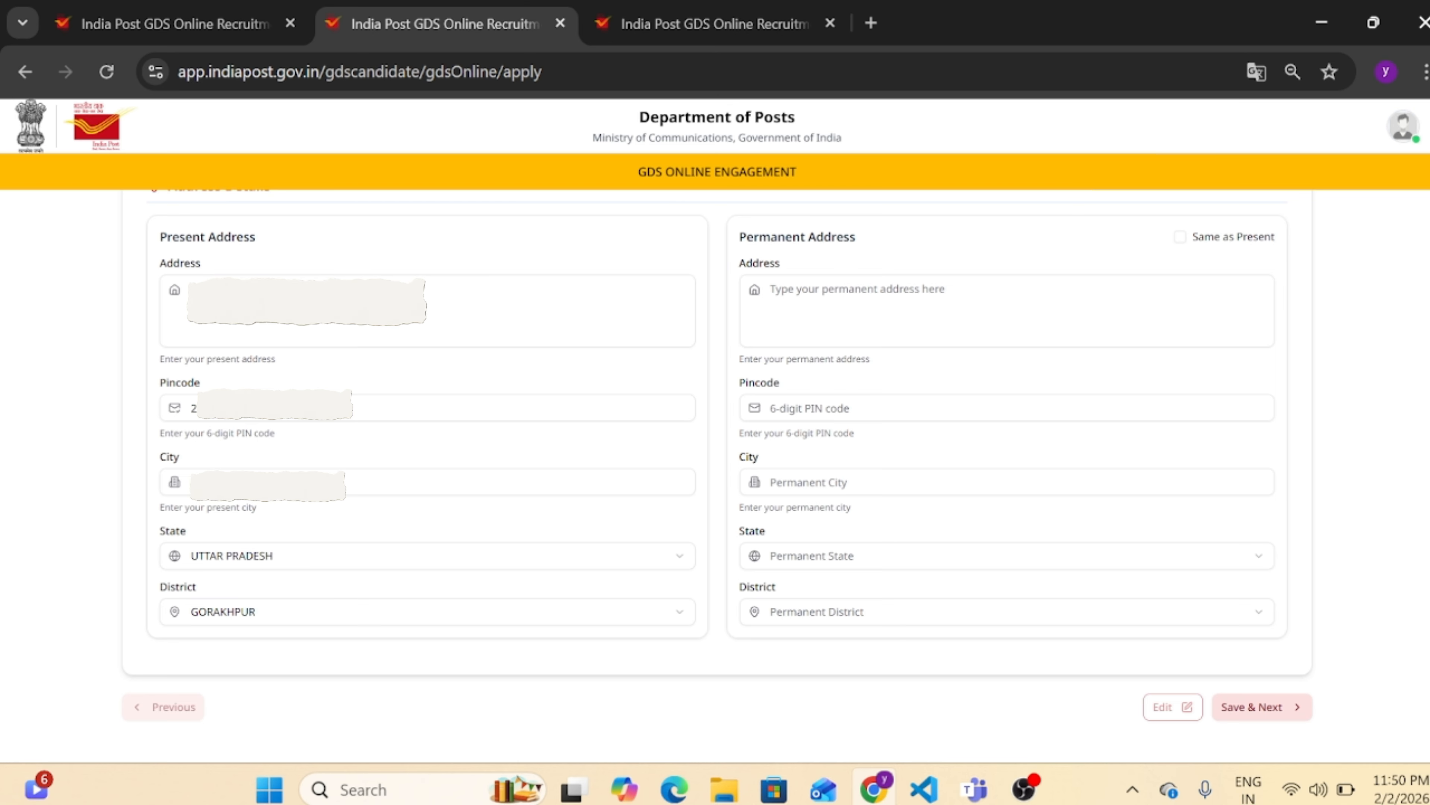
click(282, 484)
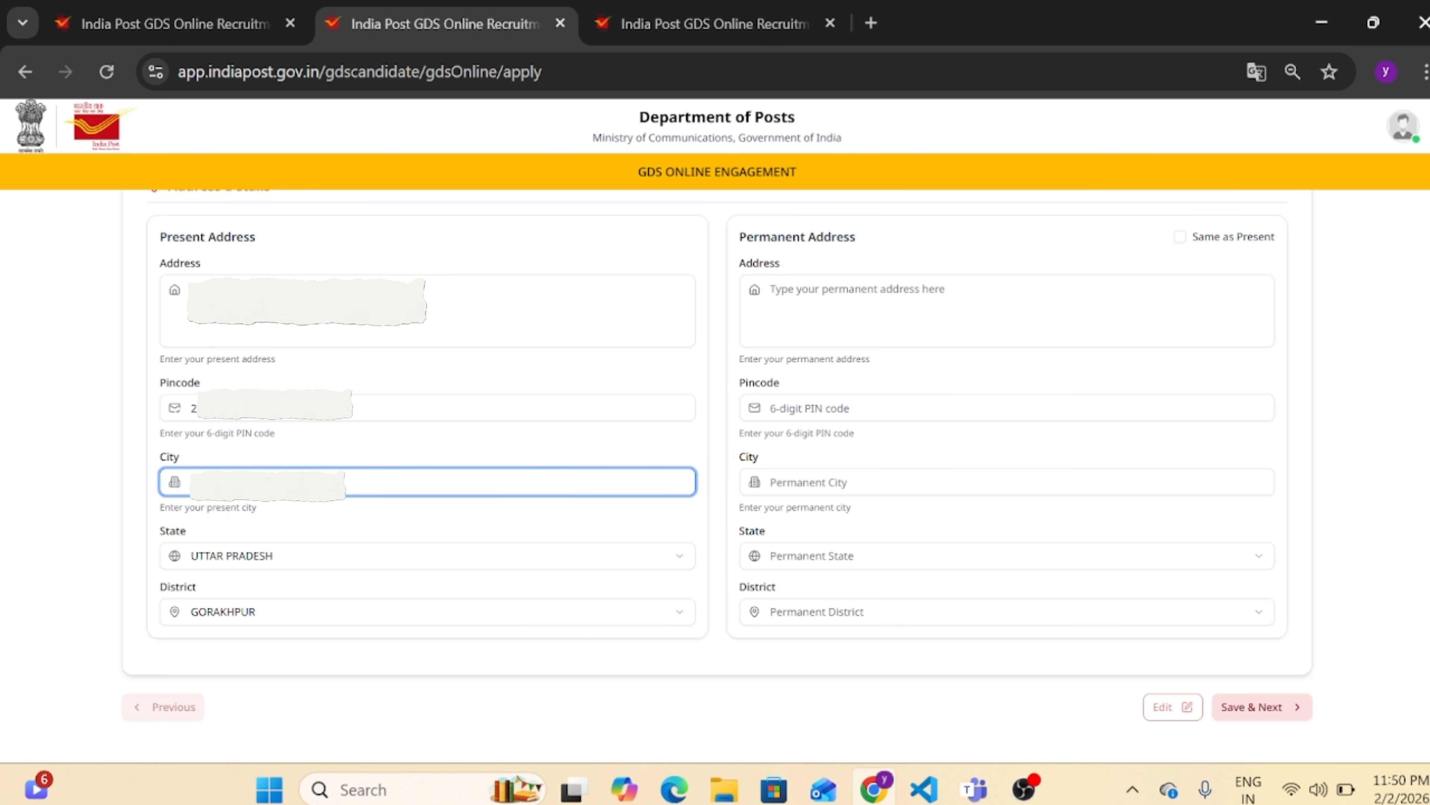
click(371, 455)
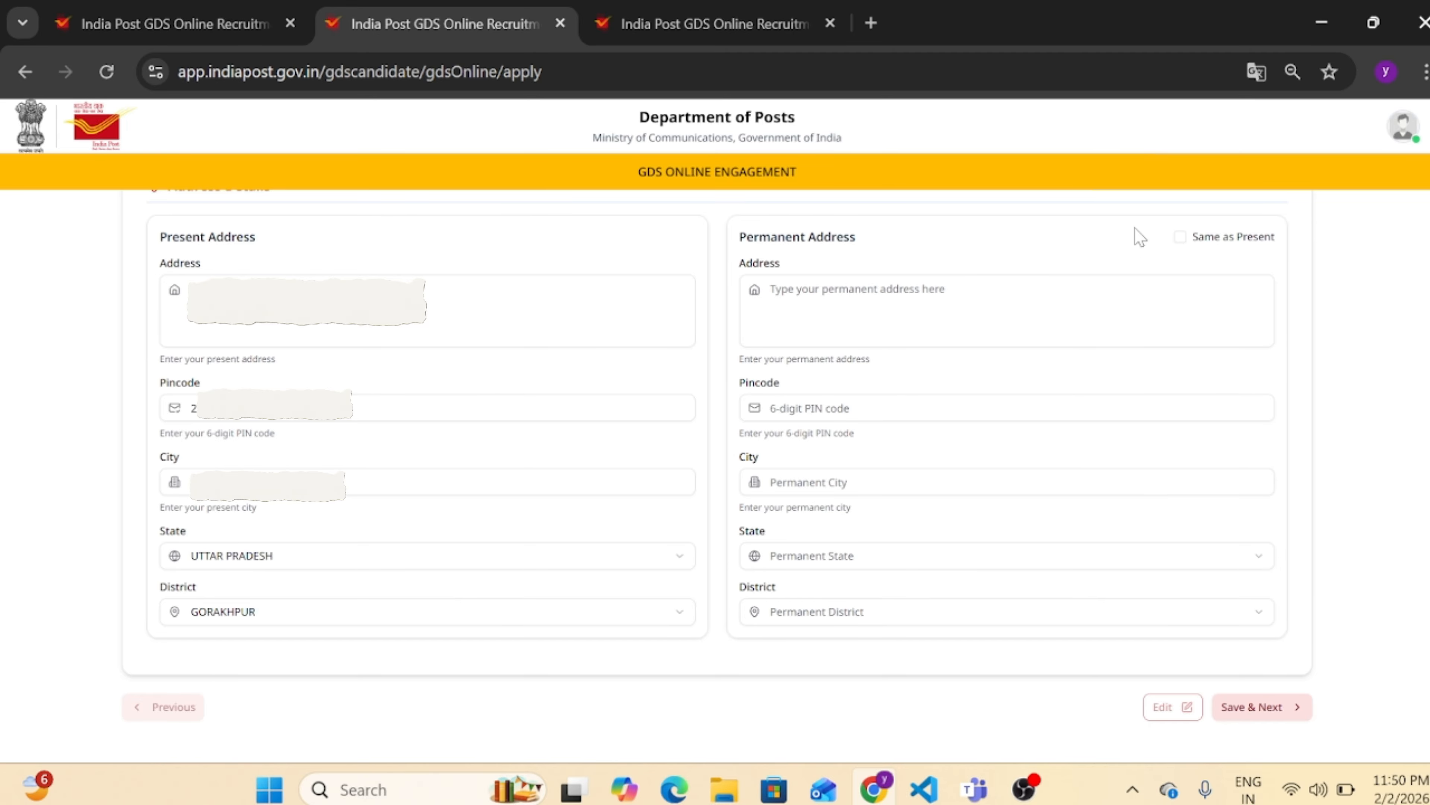
click(1181, 237)
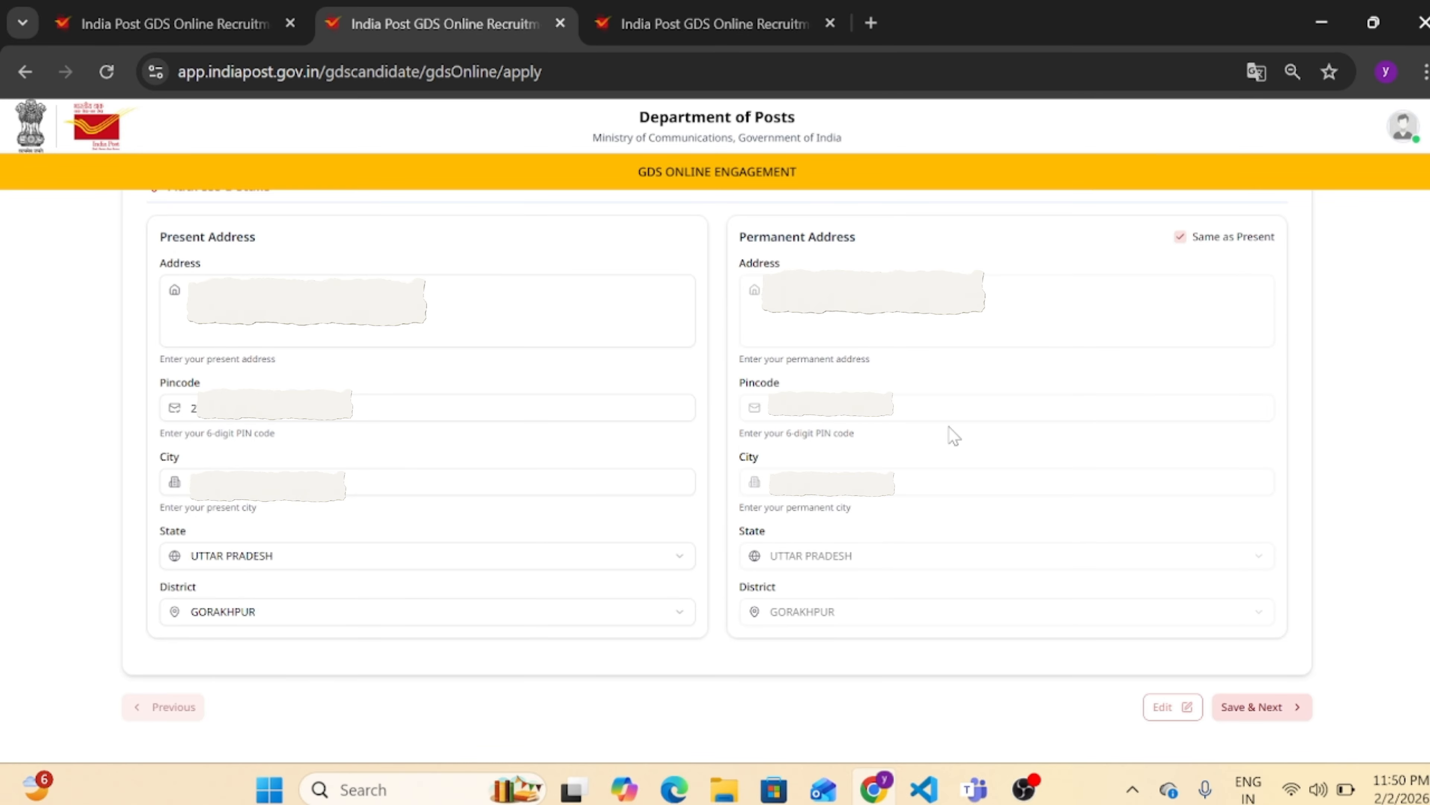
click(1271, 712)
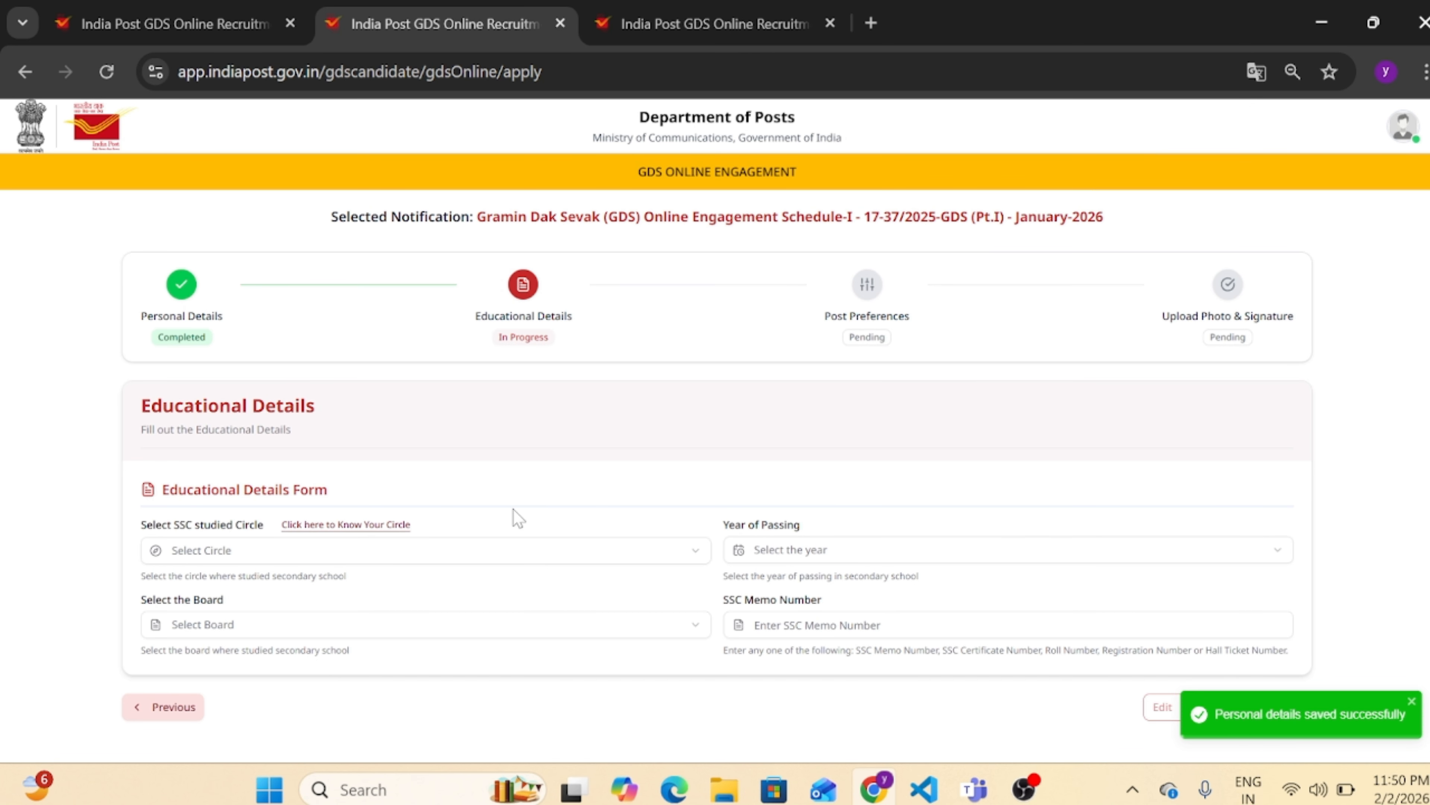
Look up the state-to-circle table under Know Your Circle, then close it
click(339, 529)
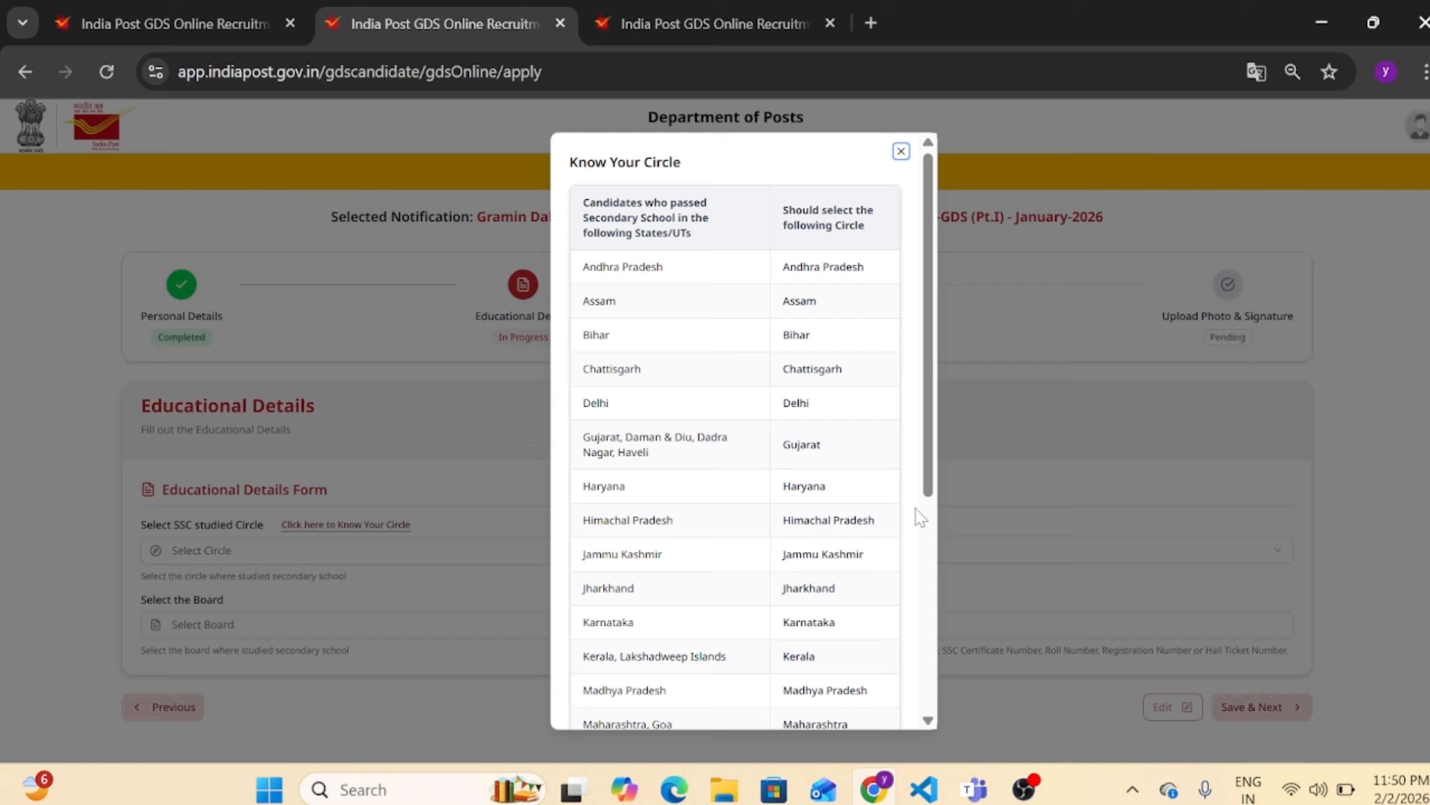
scroll(923, 521, down, 5)
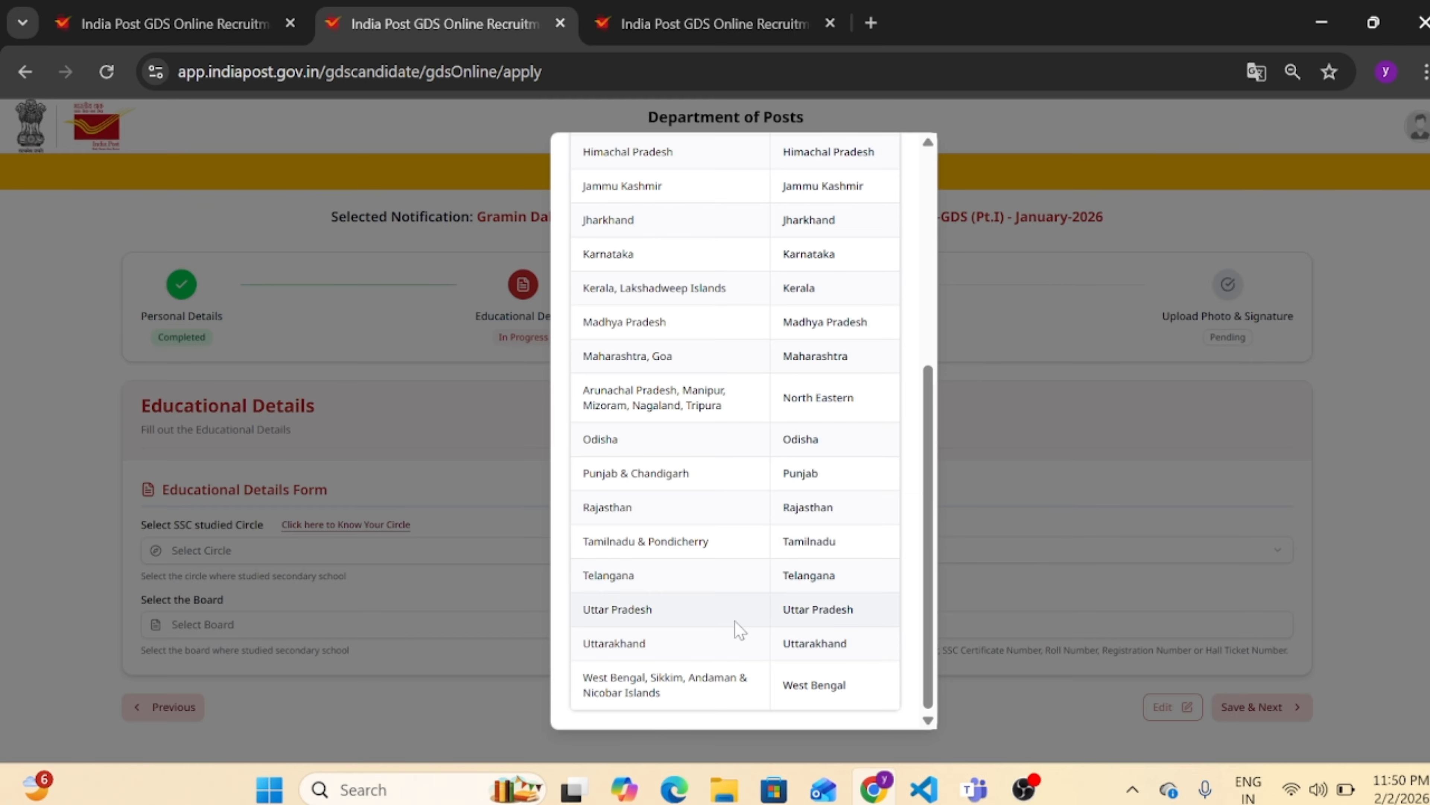
click(1168, 396)
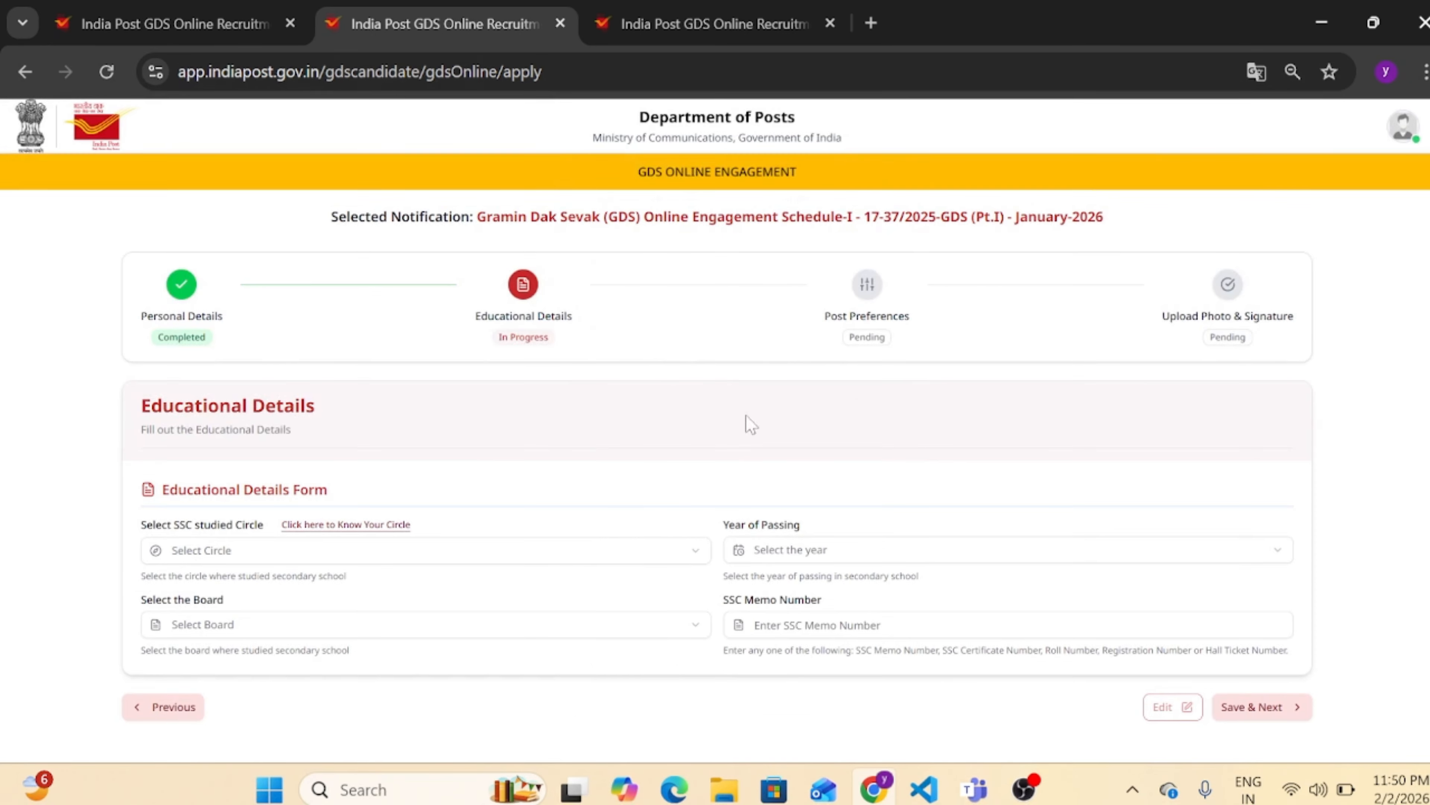
Set the SSC circle to Uttar Pradesh Circle and the year of passing to 2014
click(317, 551)
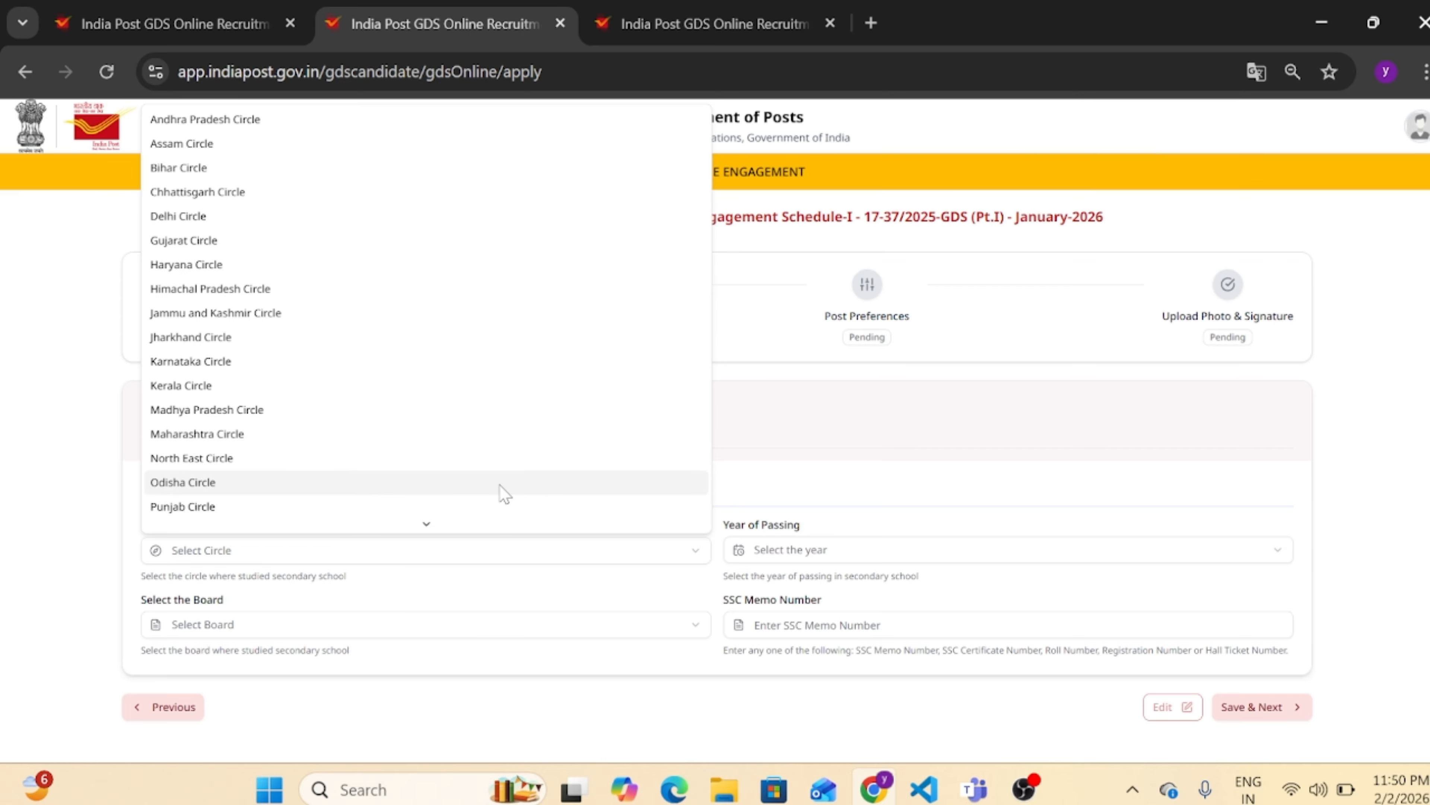
scroll(504, 493, down, 2)
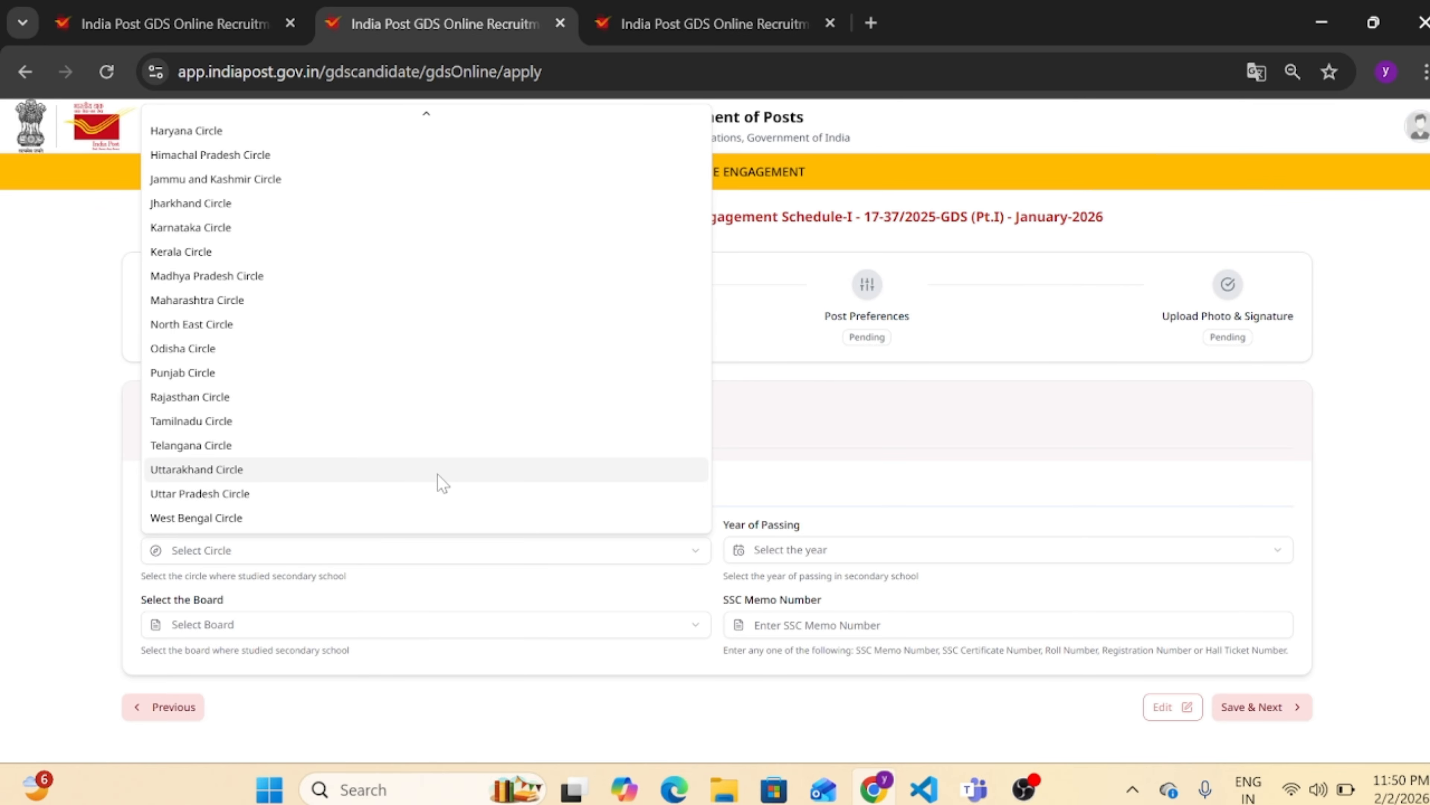
click(352, 500)
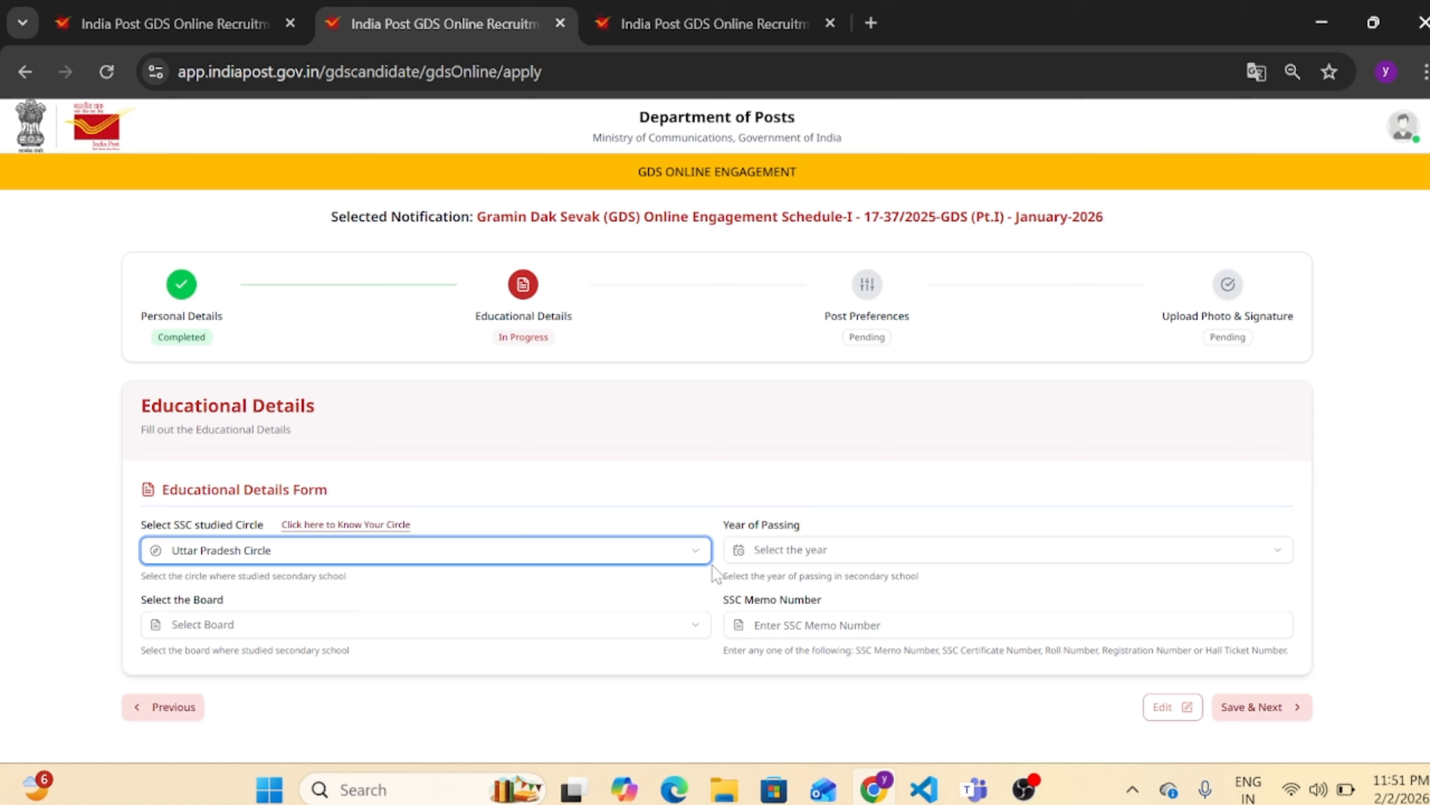
click(856, 555)
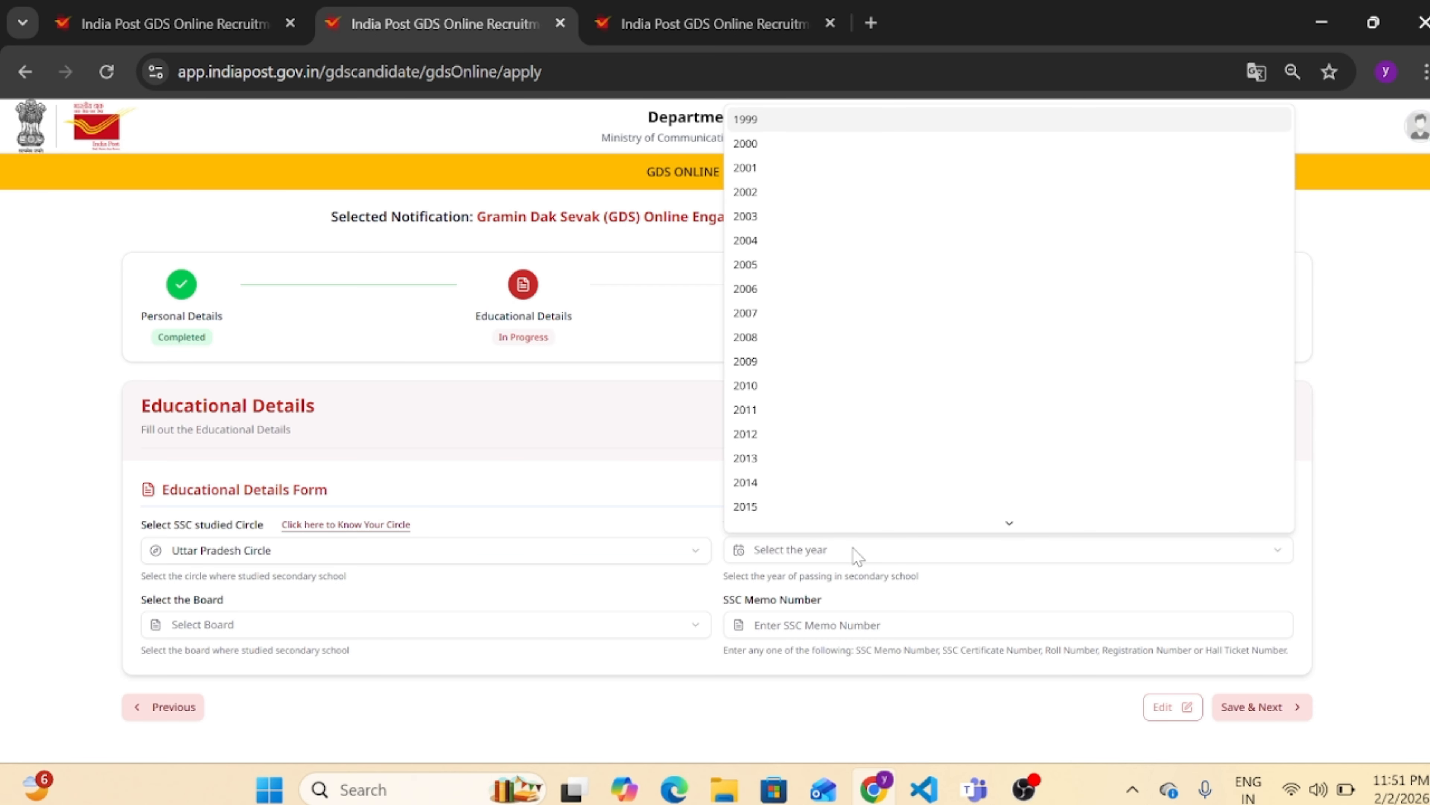
click(827, 484)
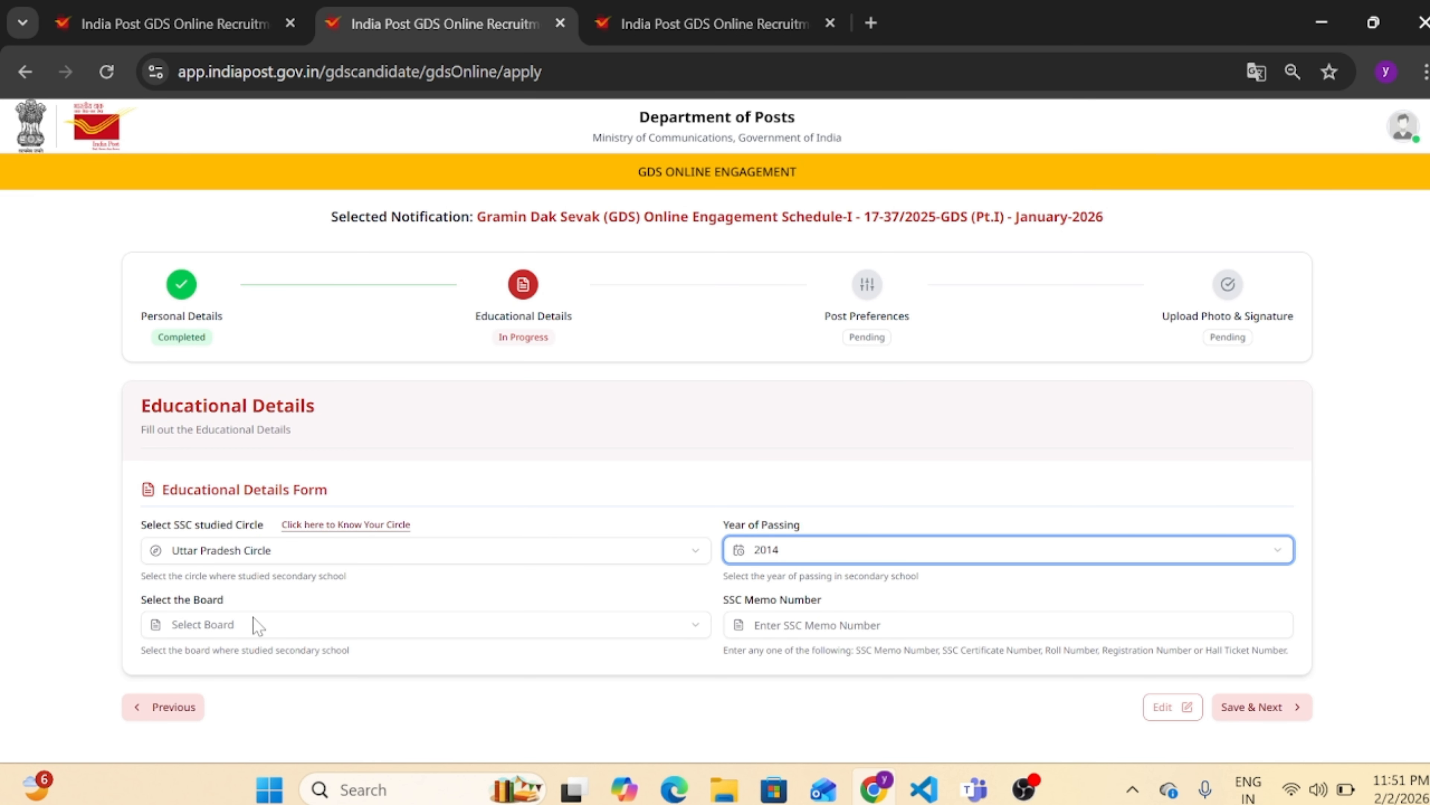
Choose Board of High School and Intermediate Education, Uttar Pradesh, Allahabad as the board
click(281, 624)
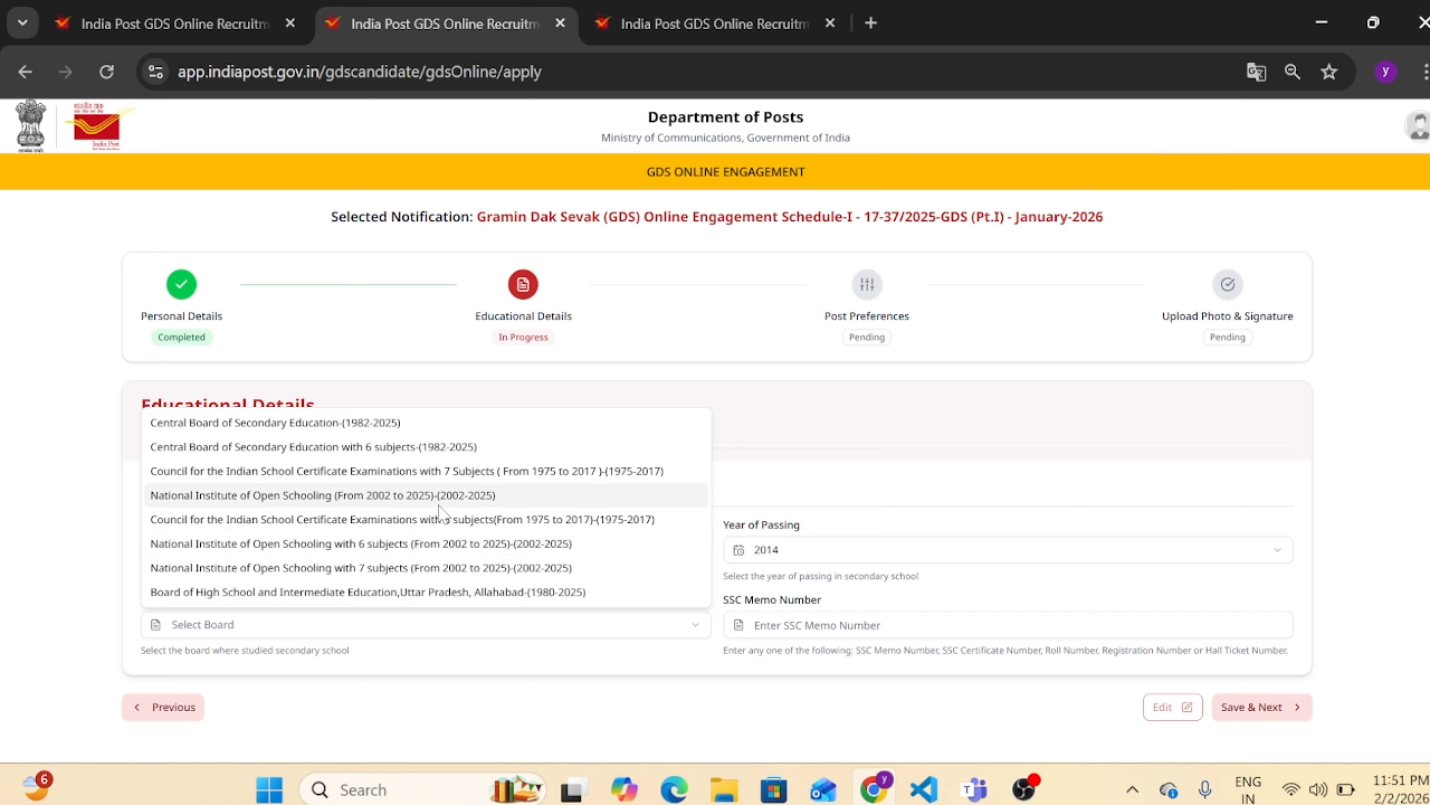
key(Down)
key(Down)
key(Down)
key(Down)
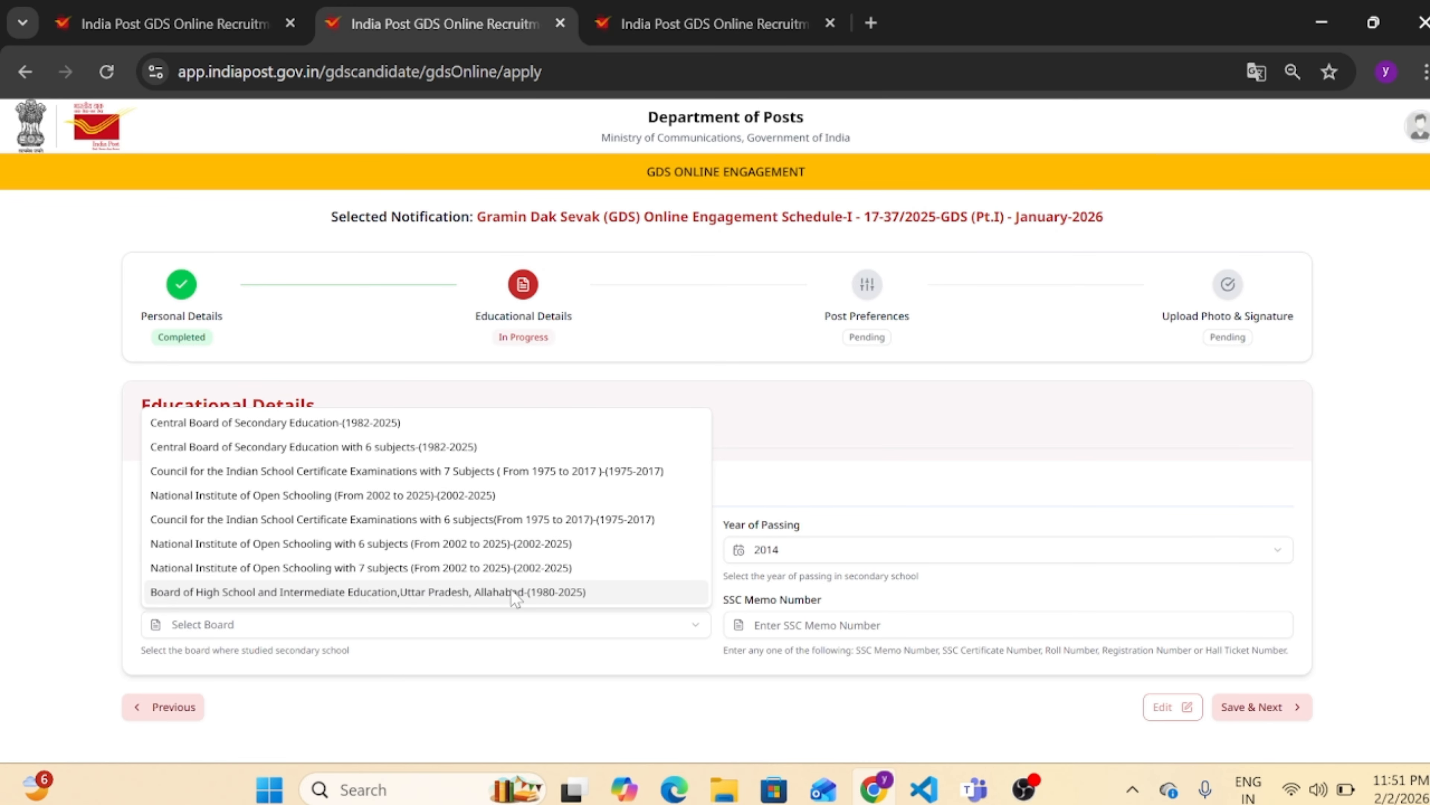
click(511, 592)
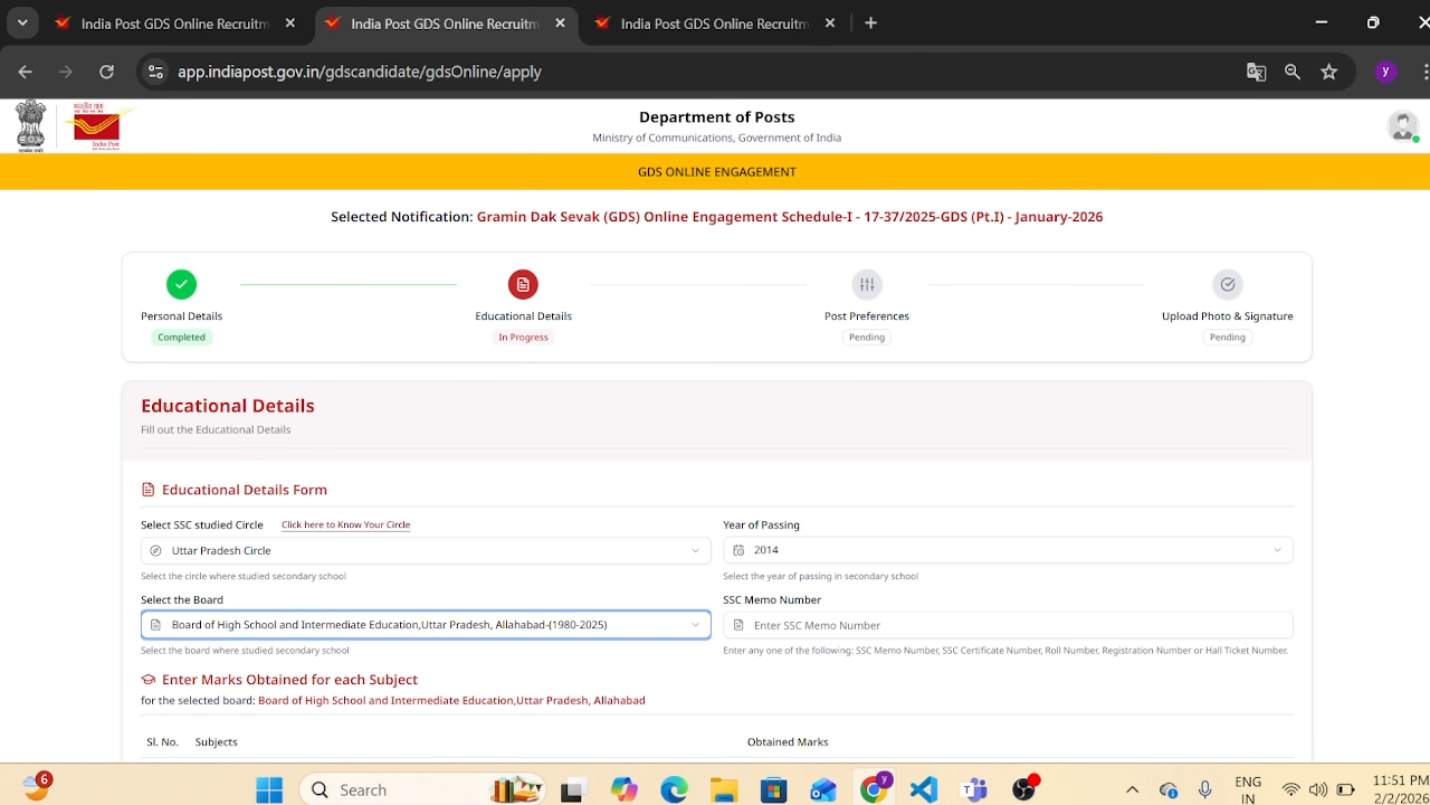
Enter the applicant's SSC memo number on the Educational Details form
click(1008, 625)
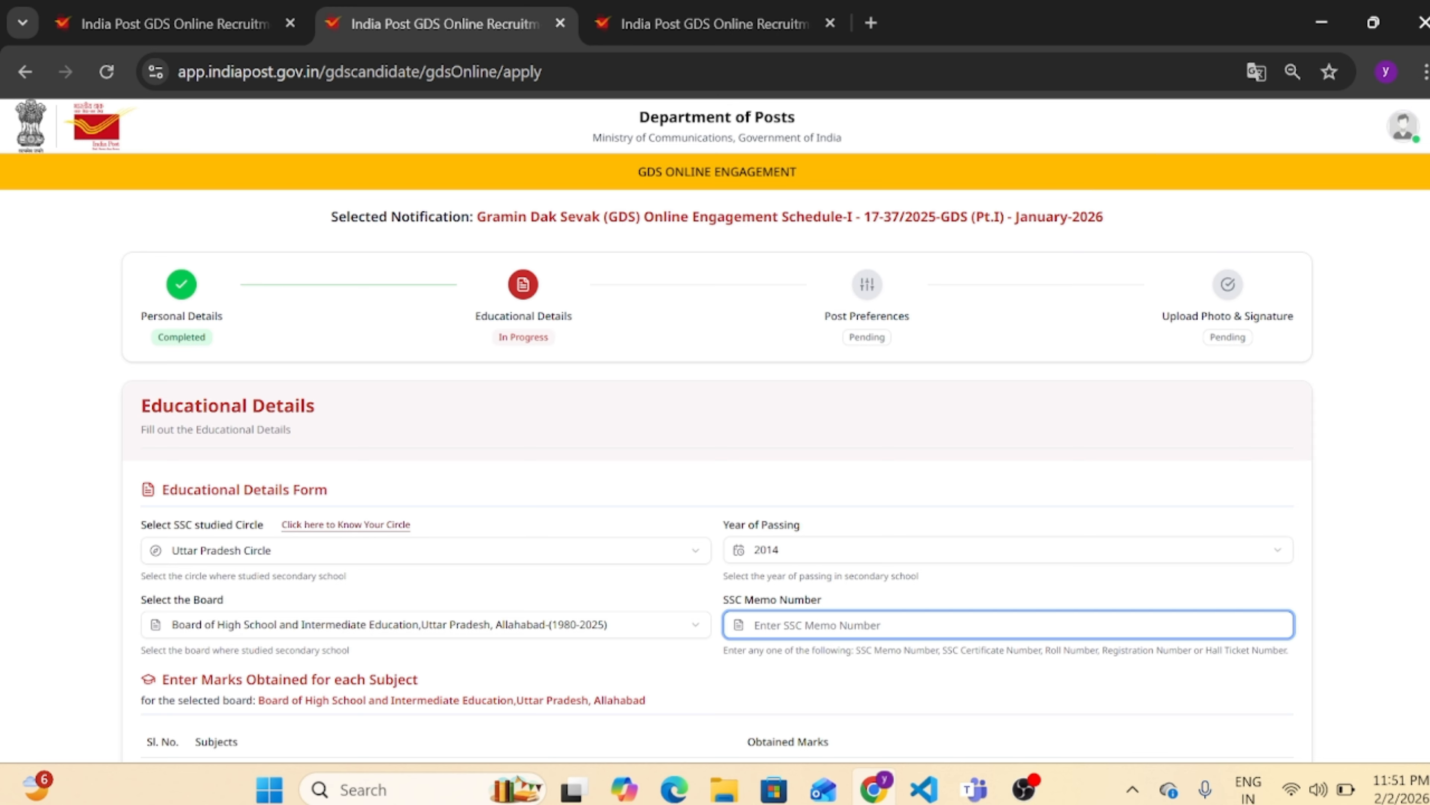
text(218)
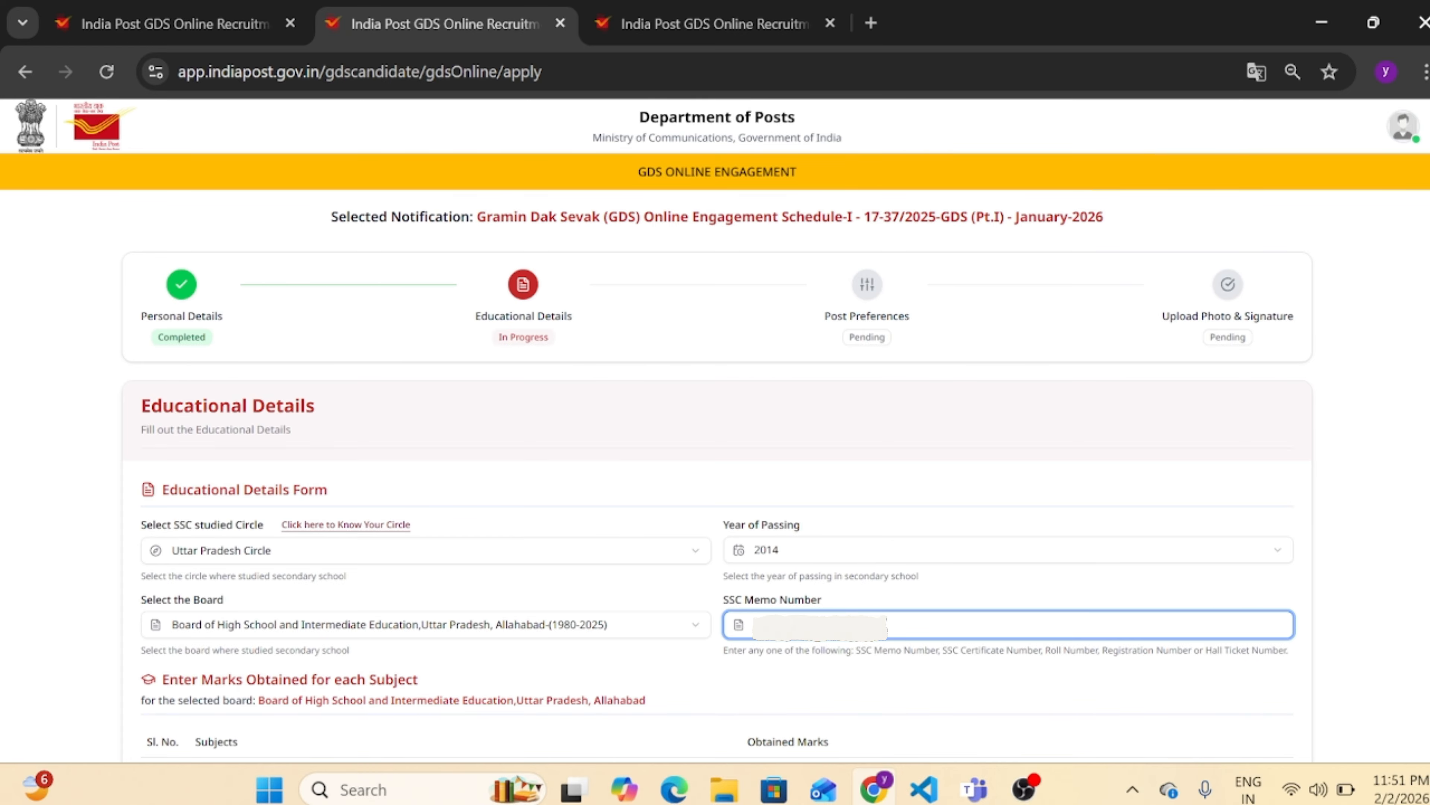
scroll(717, 475, down, 9)
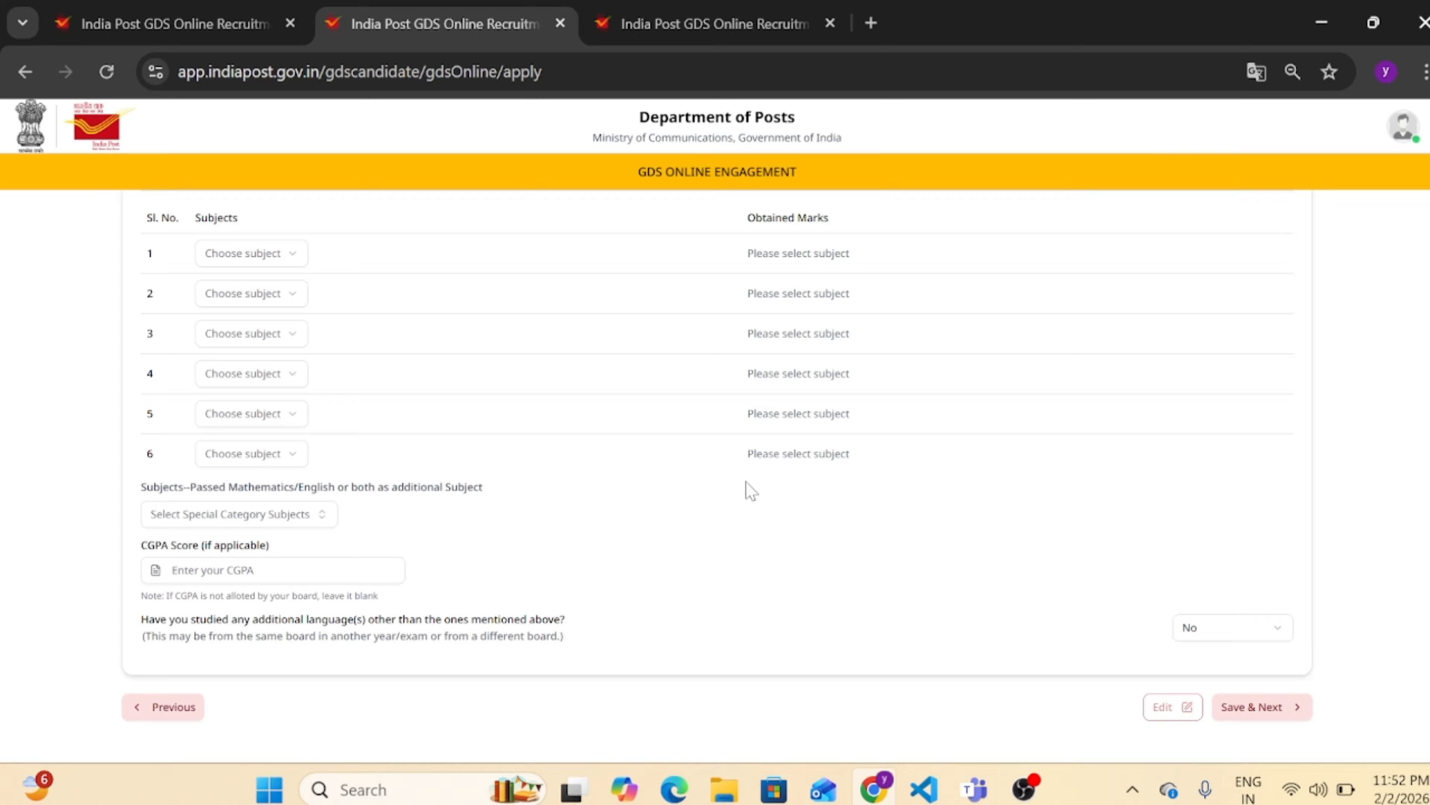
Choose the SSC subjects Hindi, Mathematics, Science, Social Science, English and Drawing / Chitrakala
click(252, 256)
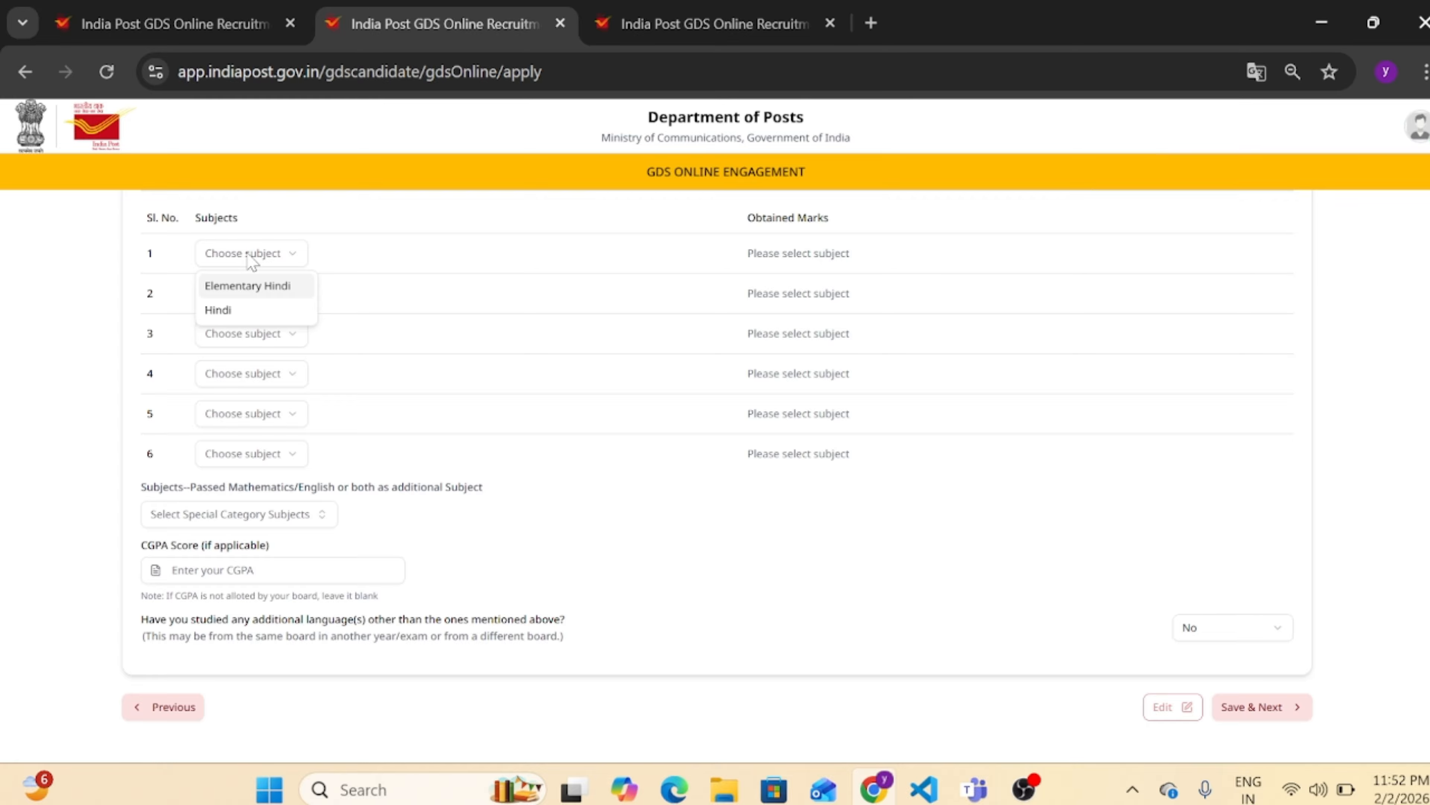
click(239, 309)
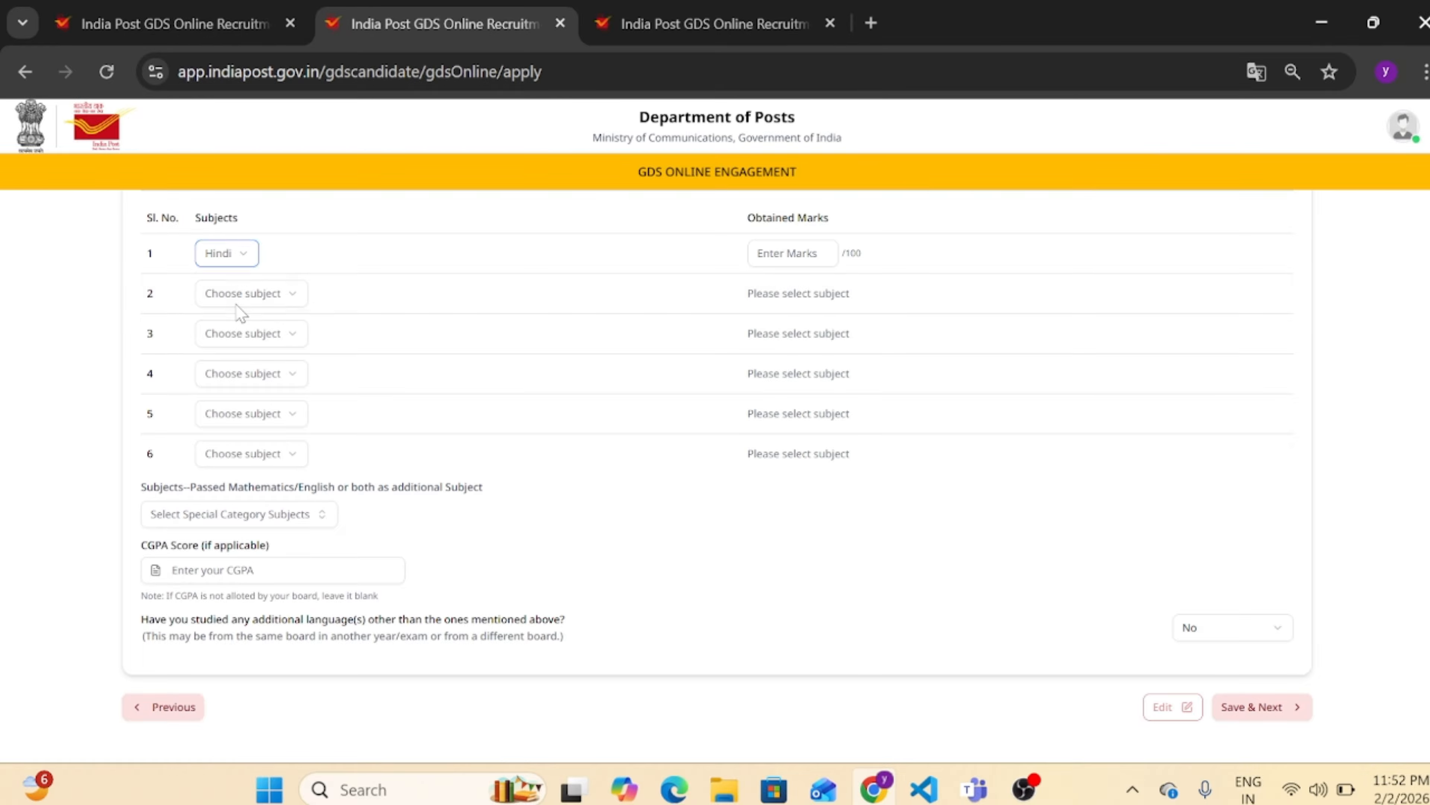
click(255, 296)
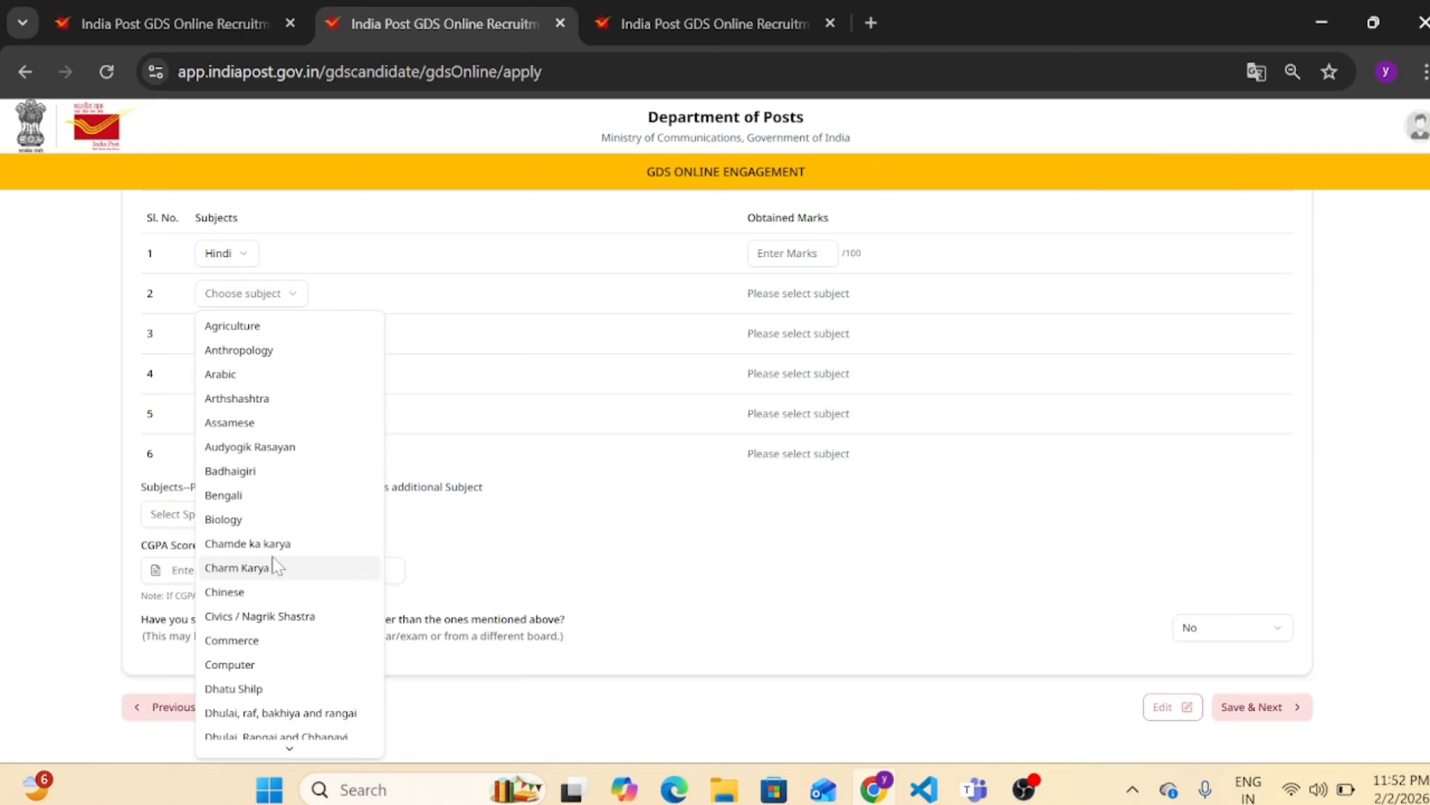
scroll(273, 556, down, 5)
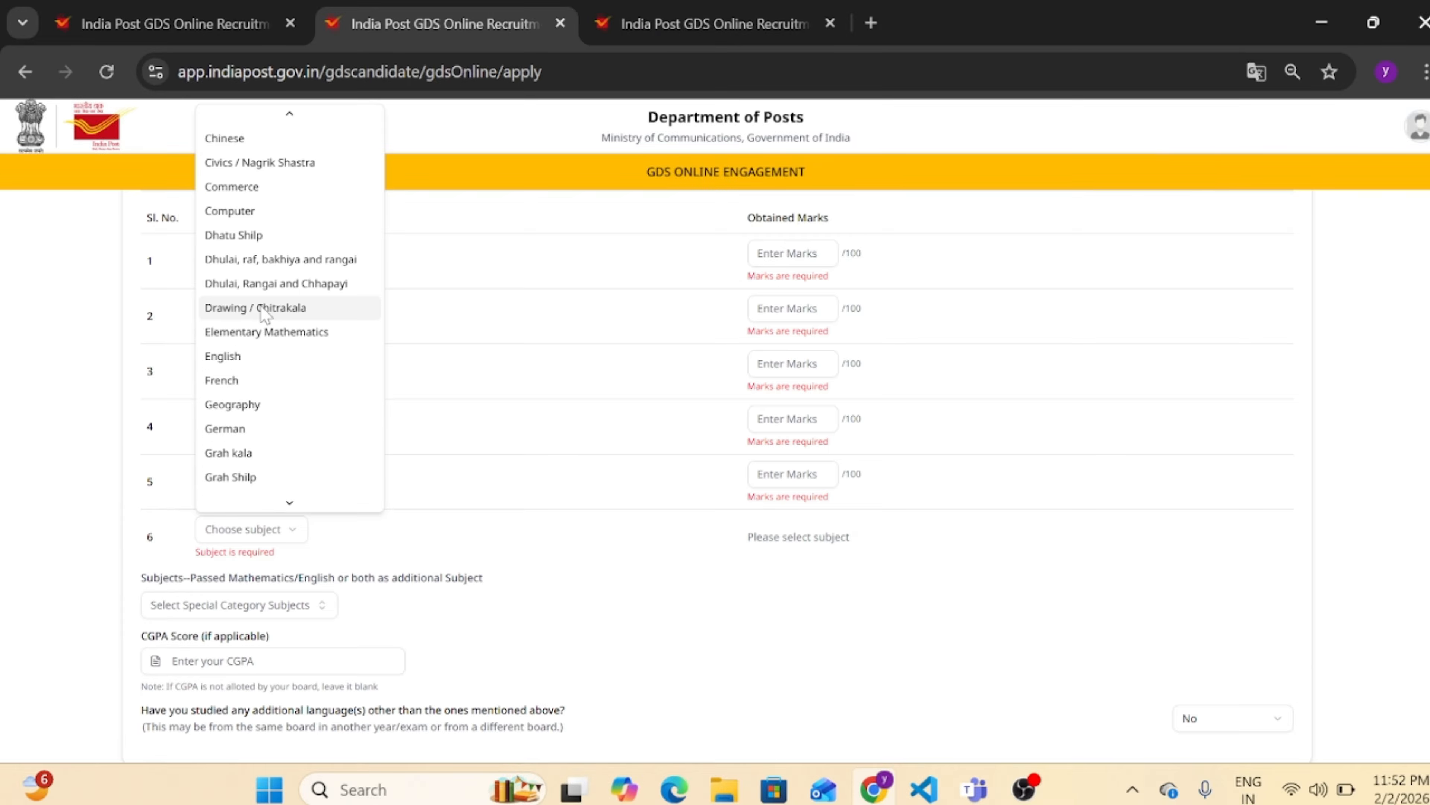
click(276, 304)
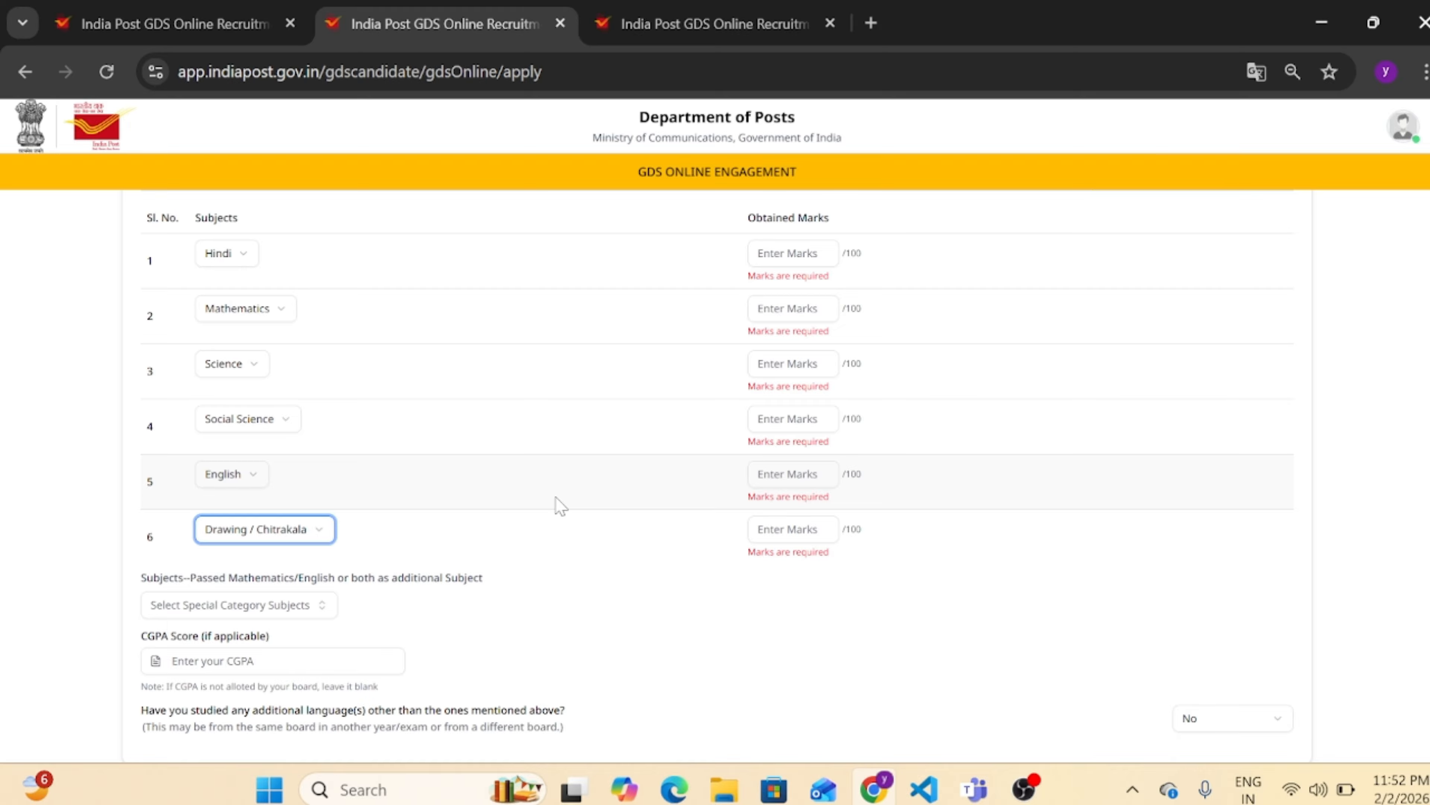
click(794, 254)
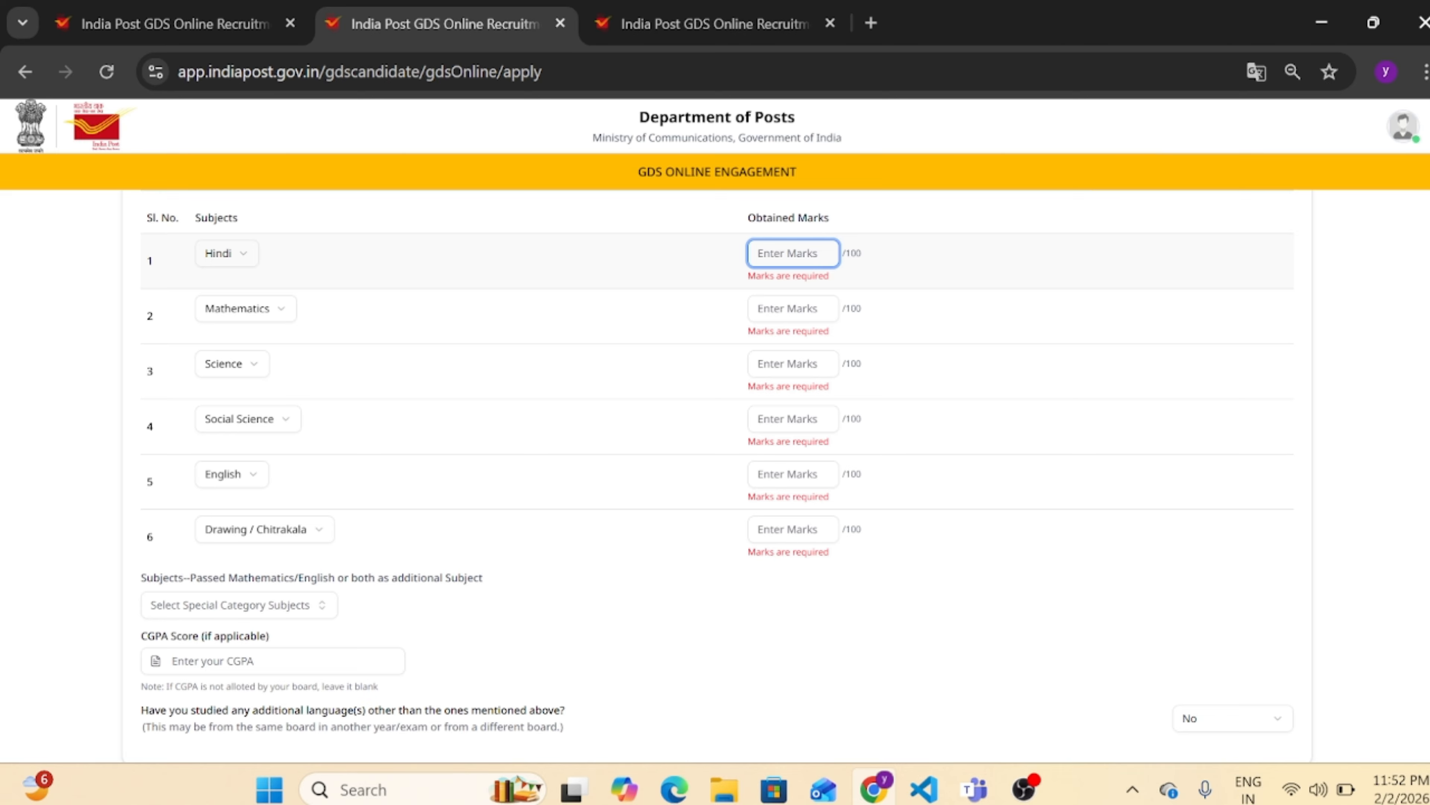
Enter obtained marks 80, 80, 80, 81, 70 and 83 for the six subjects
text(80)
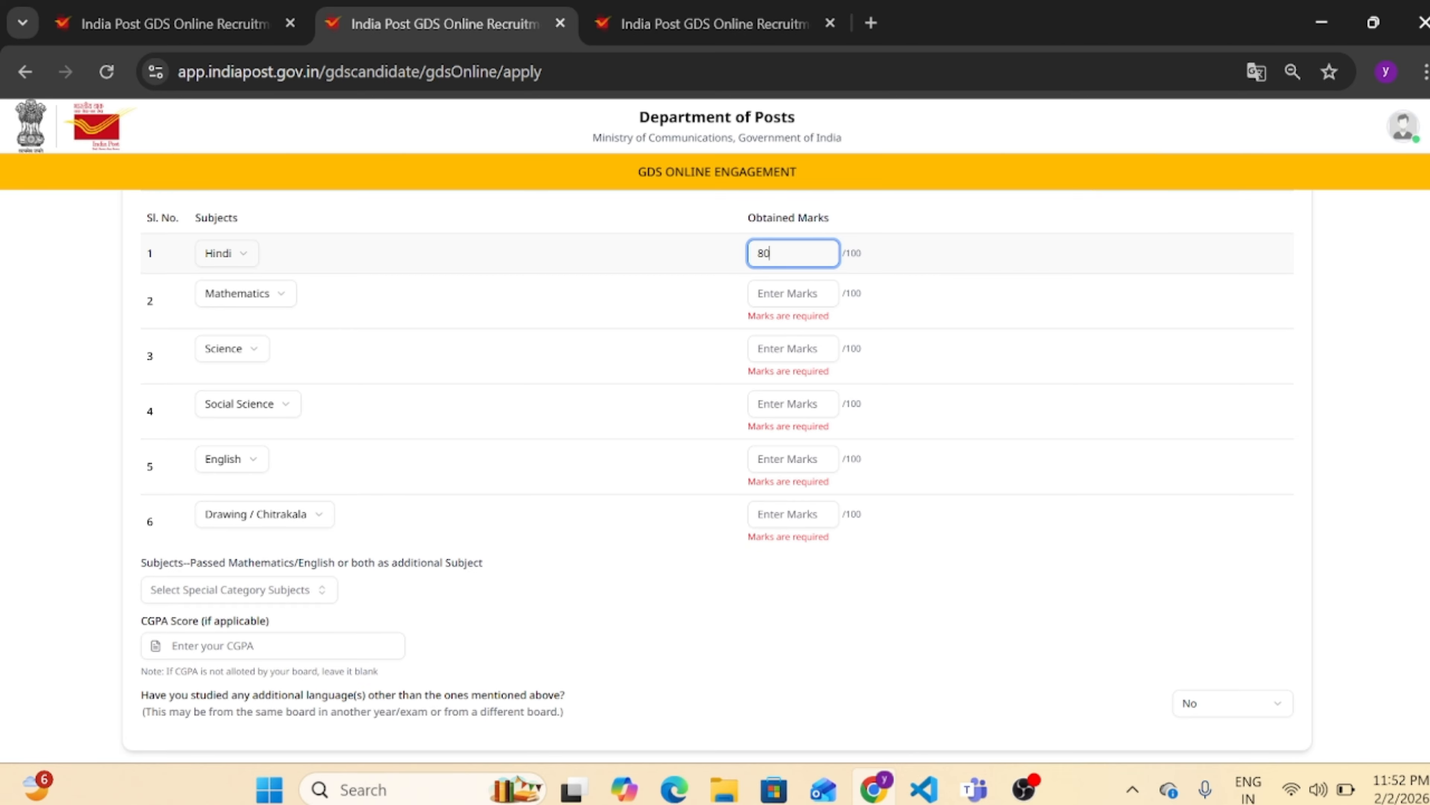
click(793, 293)
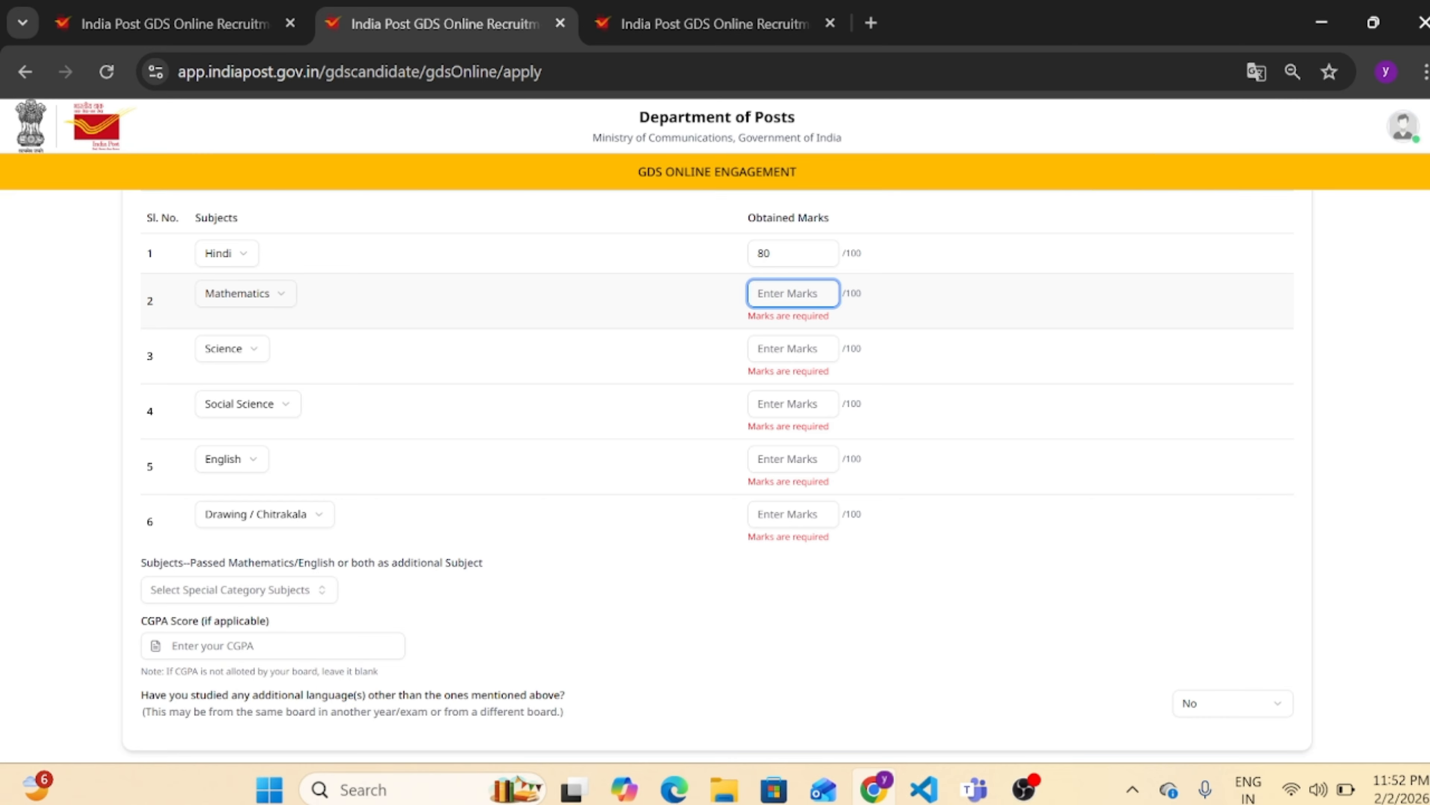
text(80)
key(Tab)
text(80)
key(Tab)
text(81)
key(Tab)
text(70)
key(Tab)
text(83)
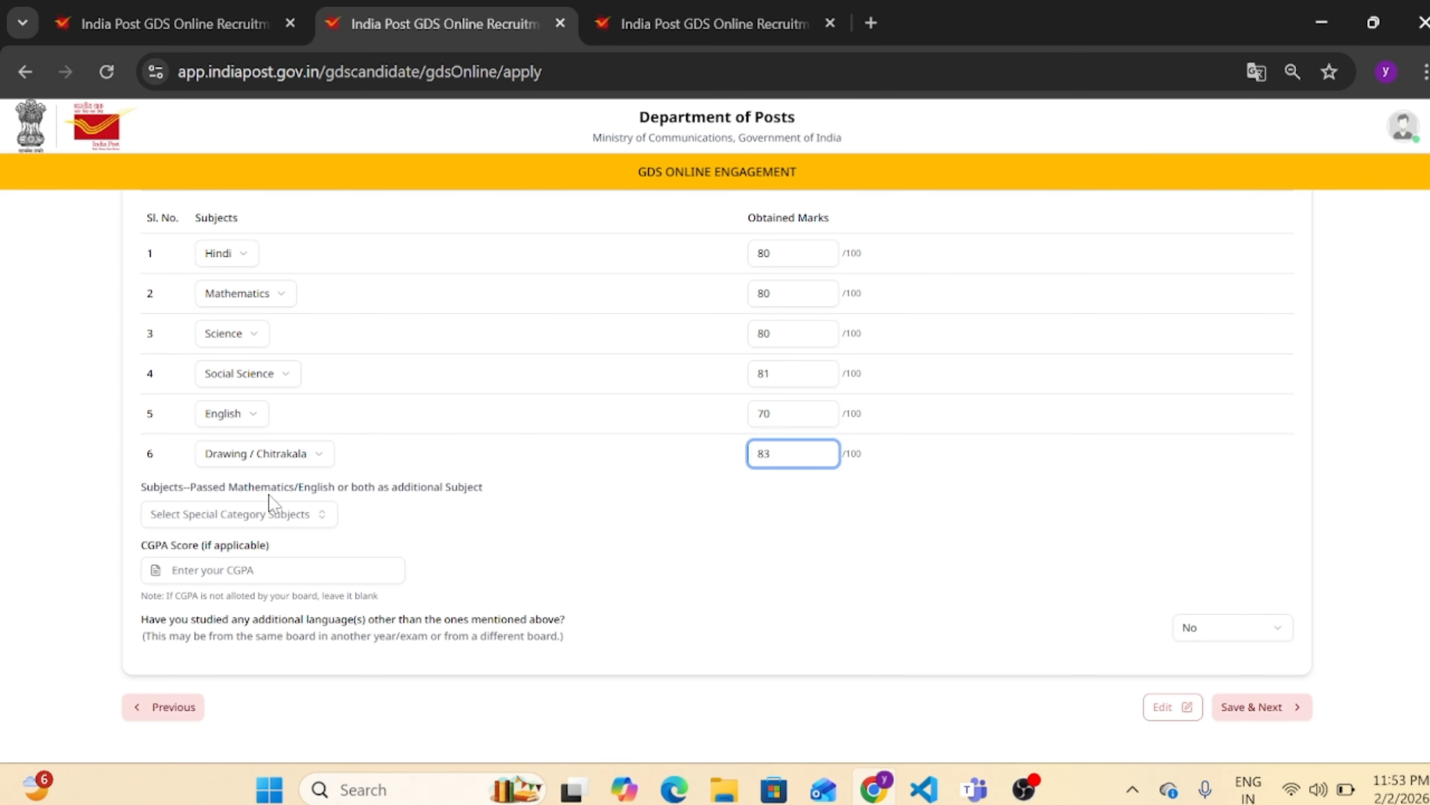
Leave Special Category Subjects unselected and save the educational details
click(296, 514)
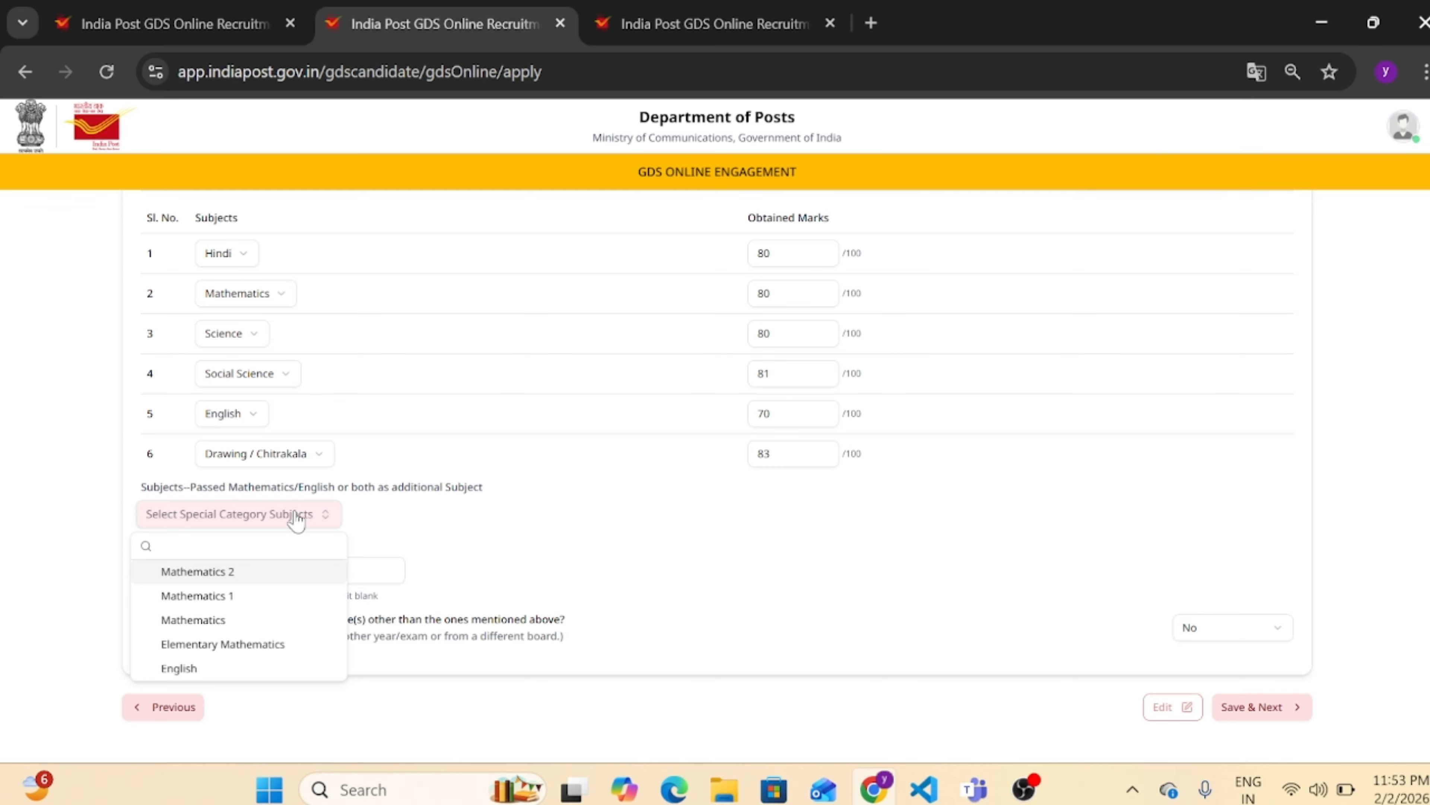
click(409, 532)
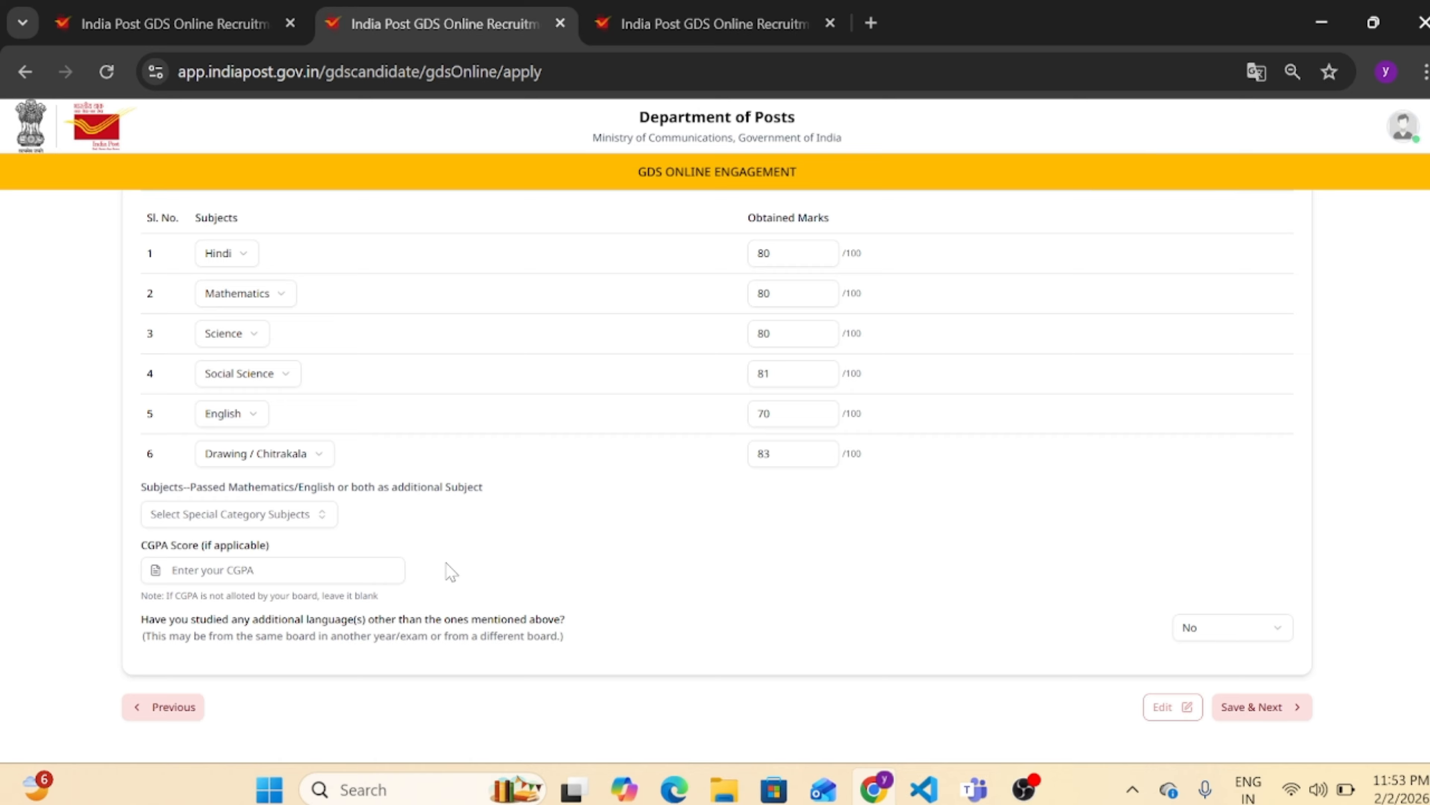
click(1264, 707)
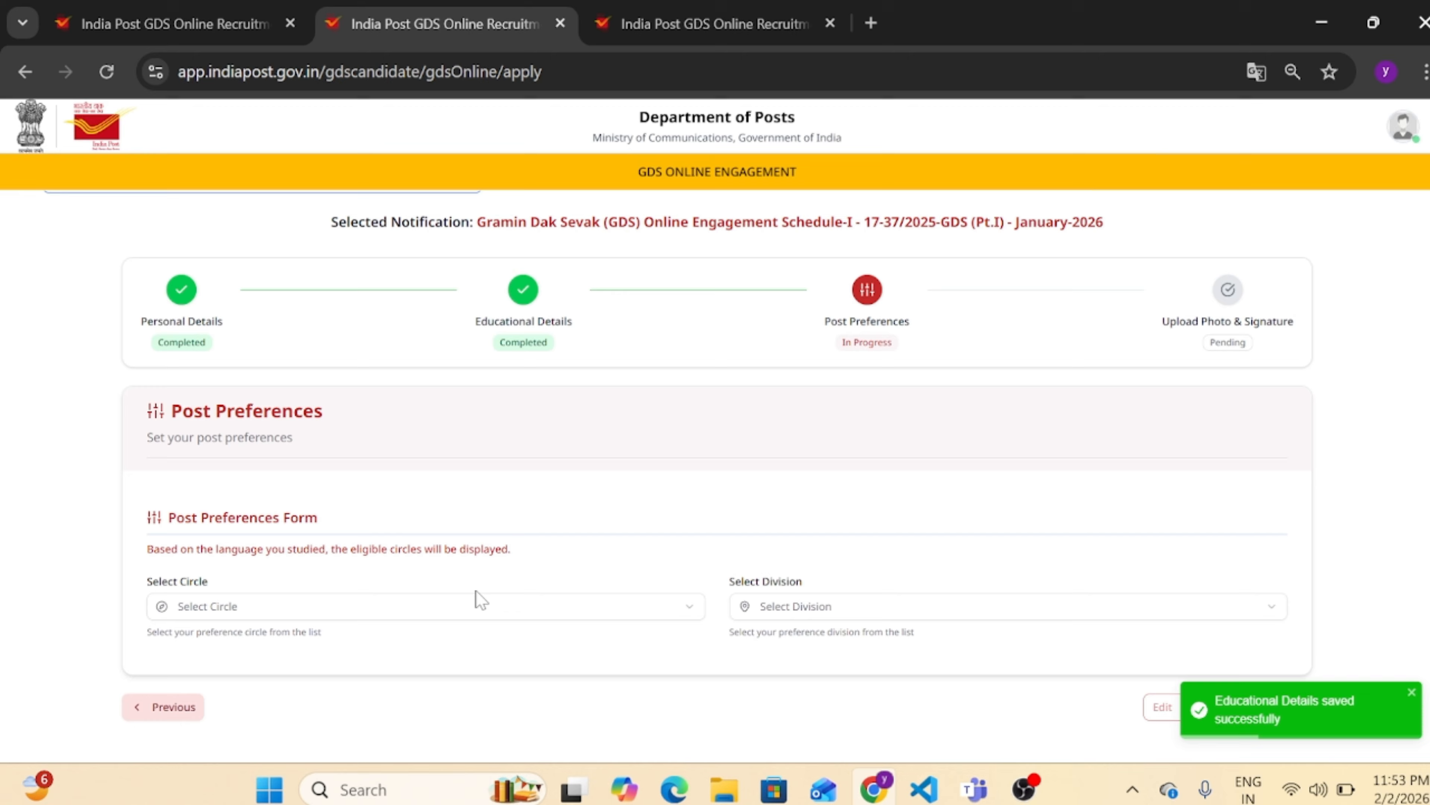
Set the preferred circle to Uttar Pradesh Circle and the division to Gorakhpur Division
click(420, 617)
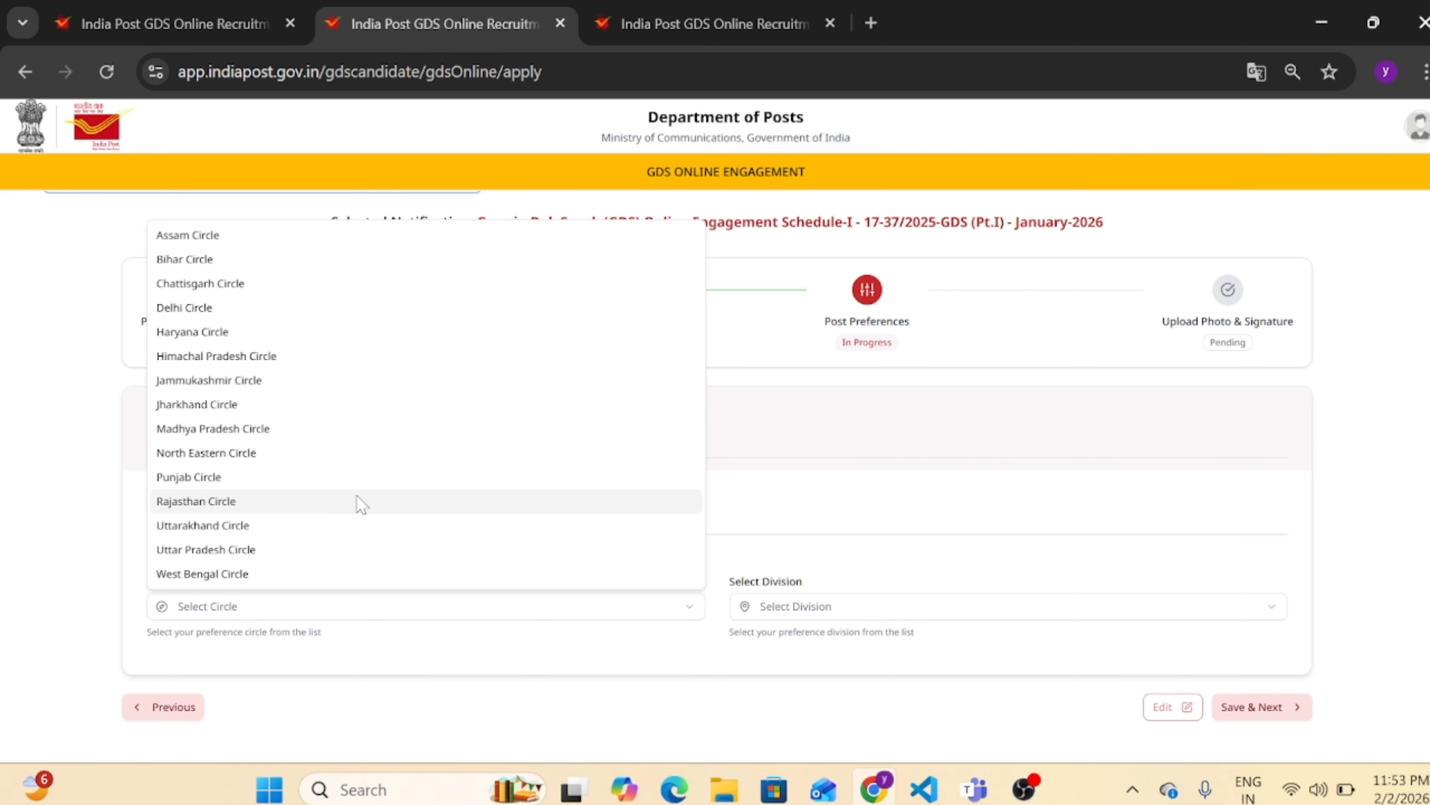
click(297, 550)
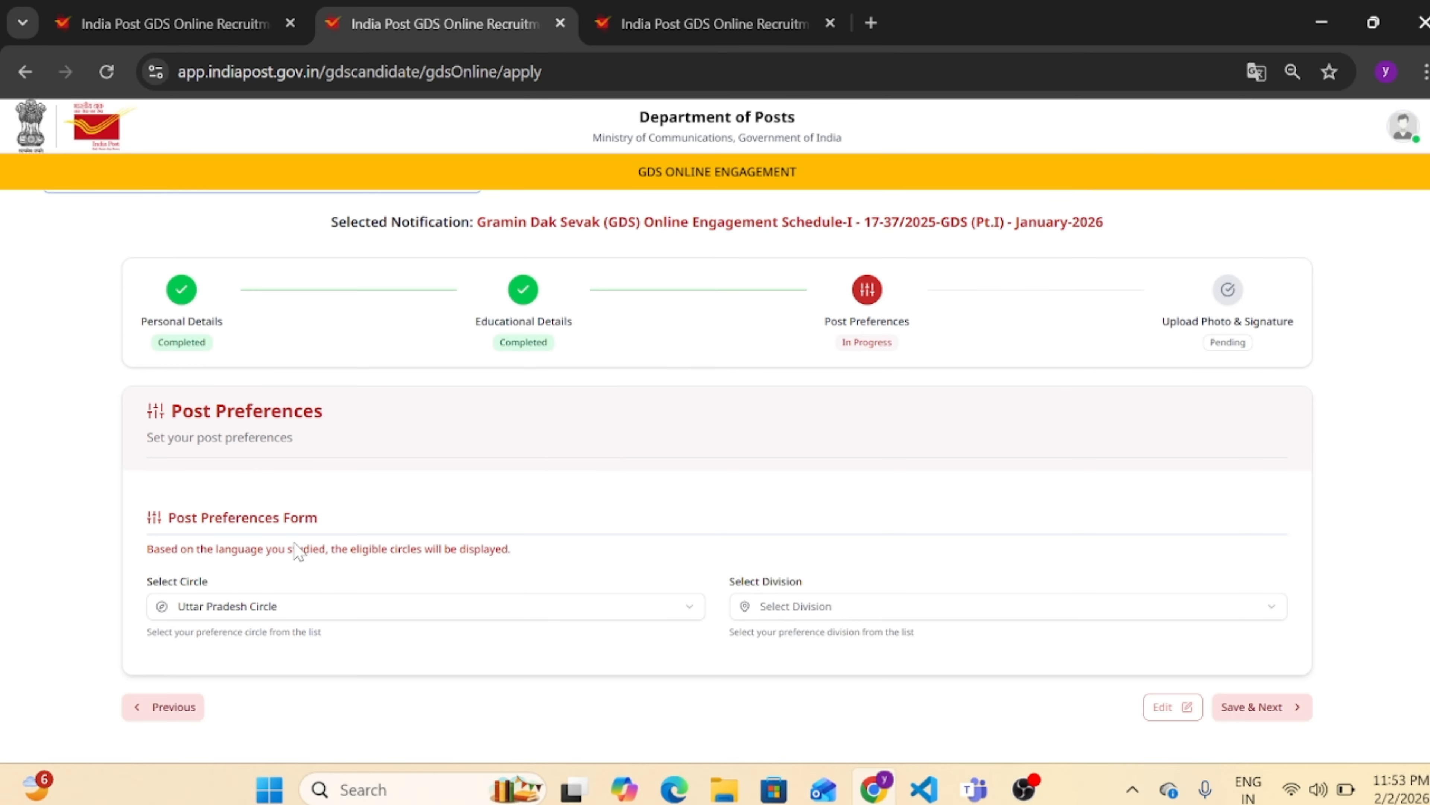
click(870, 611)
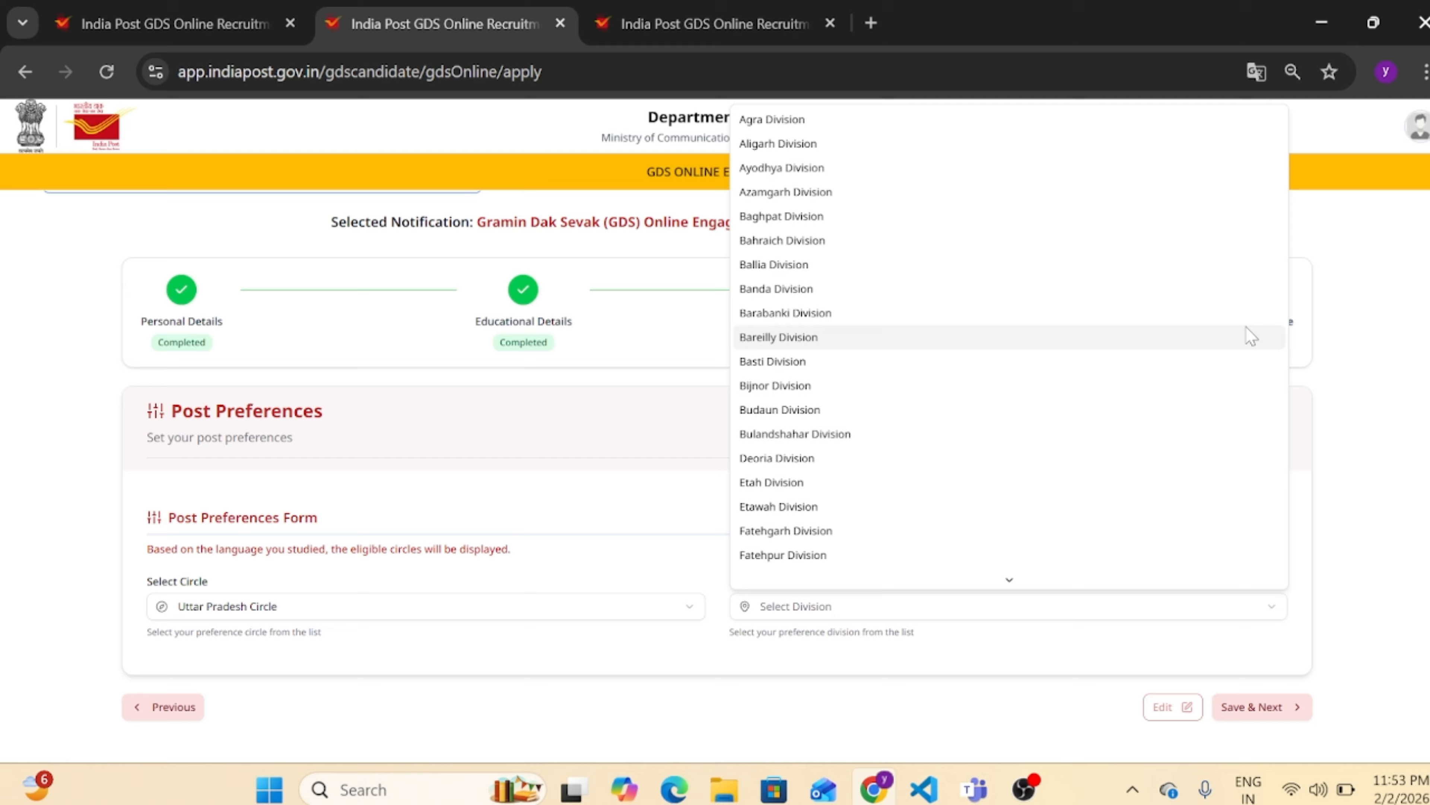
key(Down)
key(Down)
key(Down)
key(Down)
key(Down)
key(Down)
key(Down)
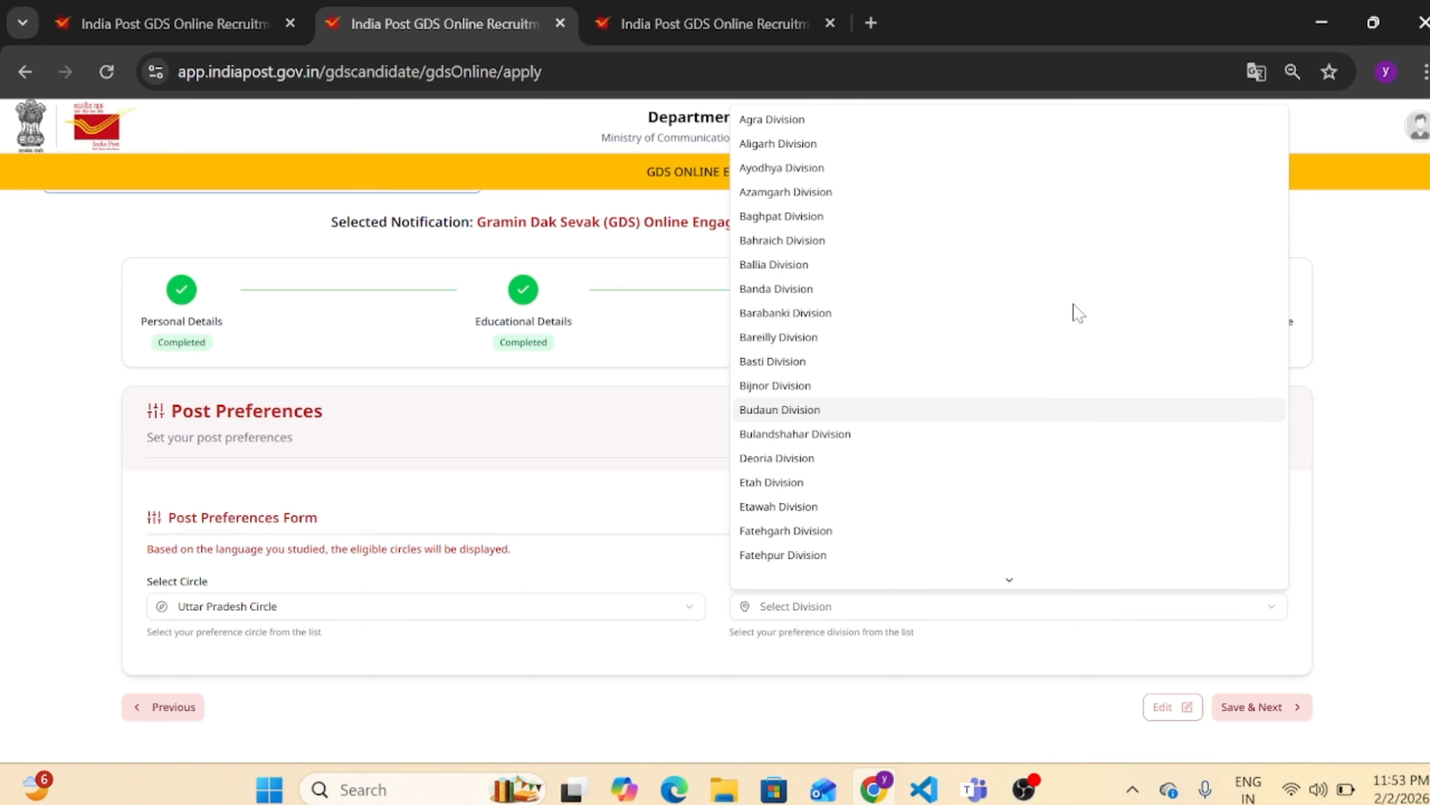
key(Down)
key(Down)
key(Down)
key(Down)
key(Down)
key(Down)
key(Down)
key(Down)
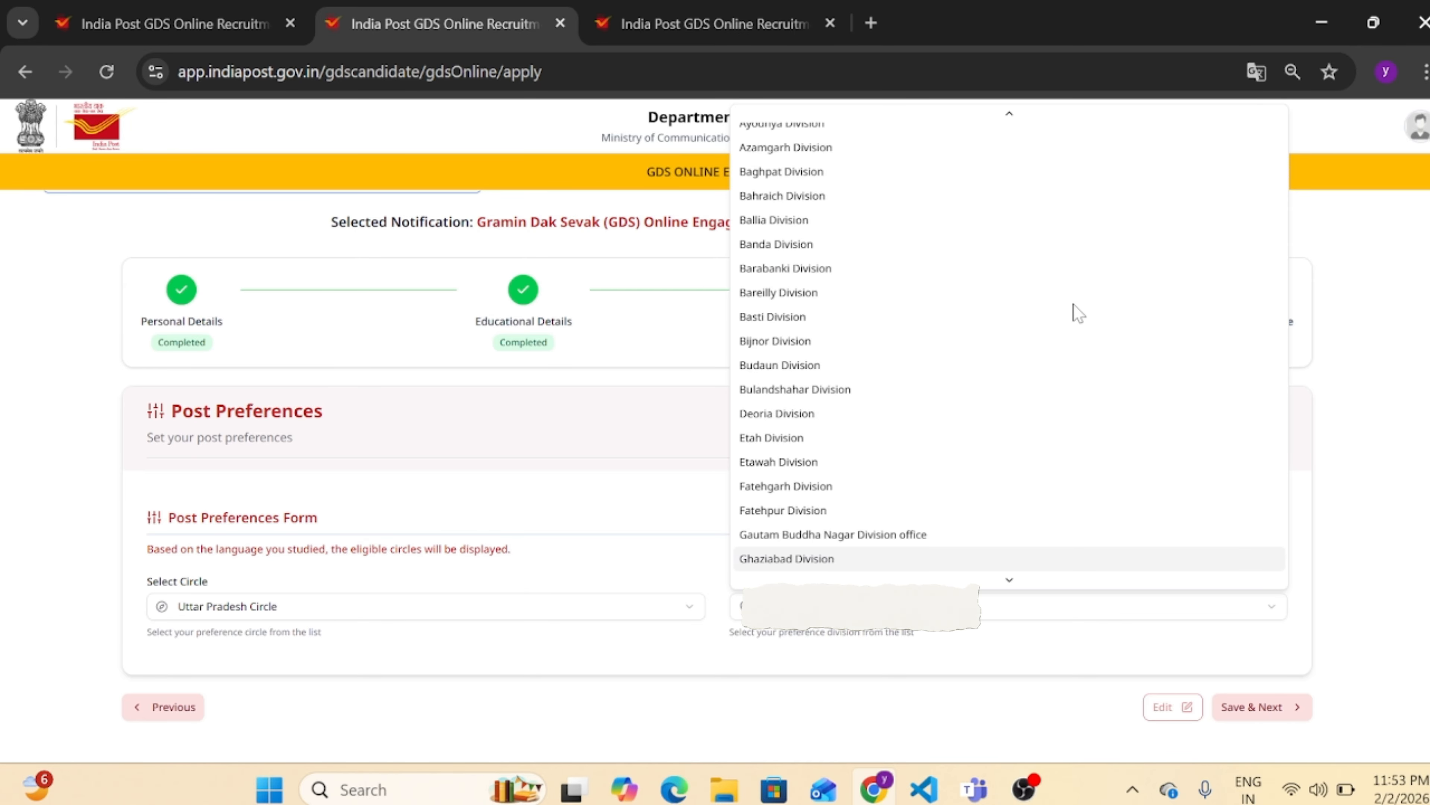
key(Down)
key(Down)
key(Down)
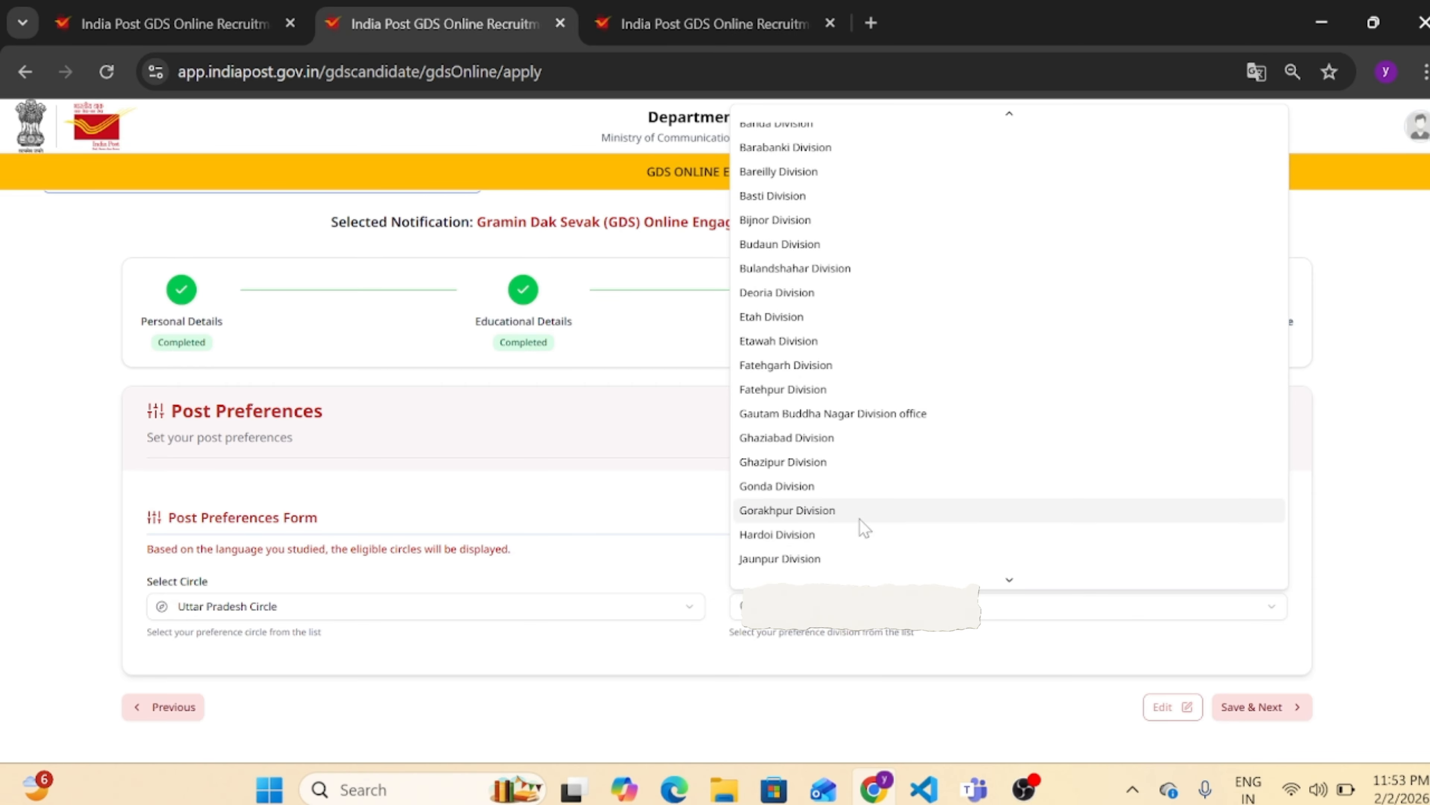
click(860, 511)
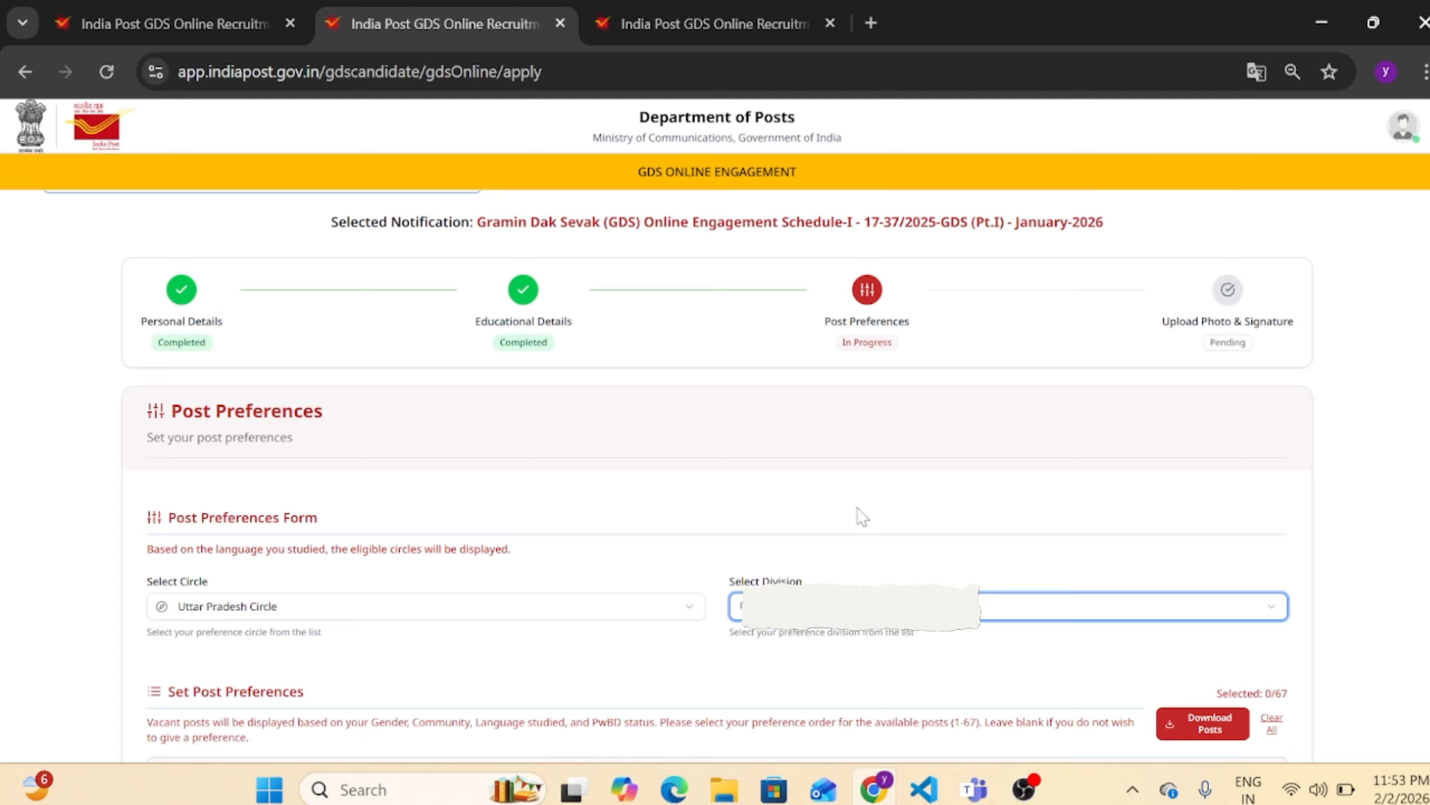
Keep Gorakhpur Division selected and return to the top of its vacant posts table
scroll(717, 476, down, 4)
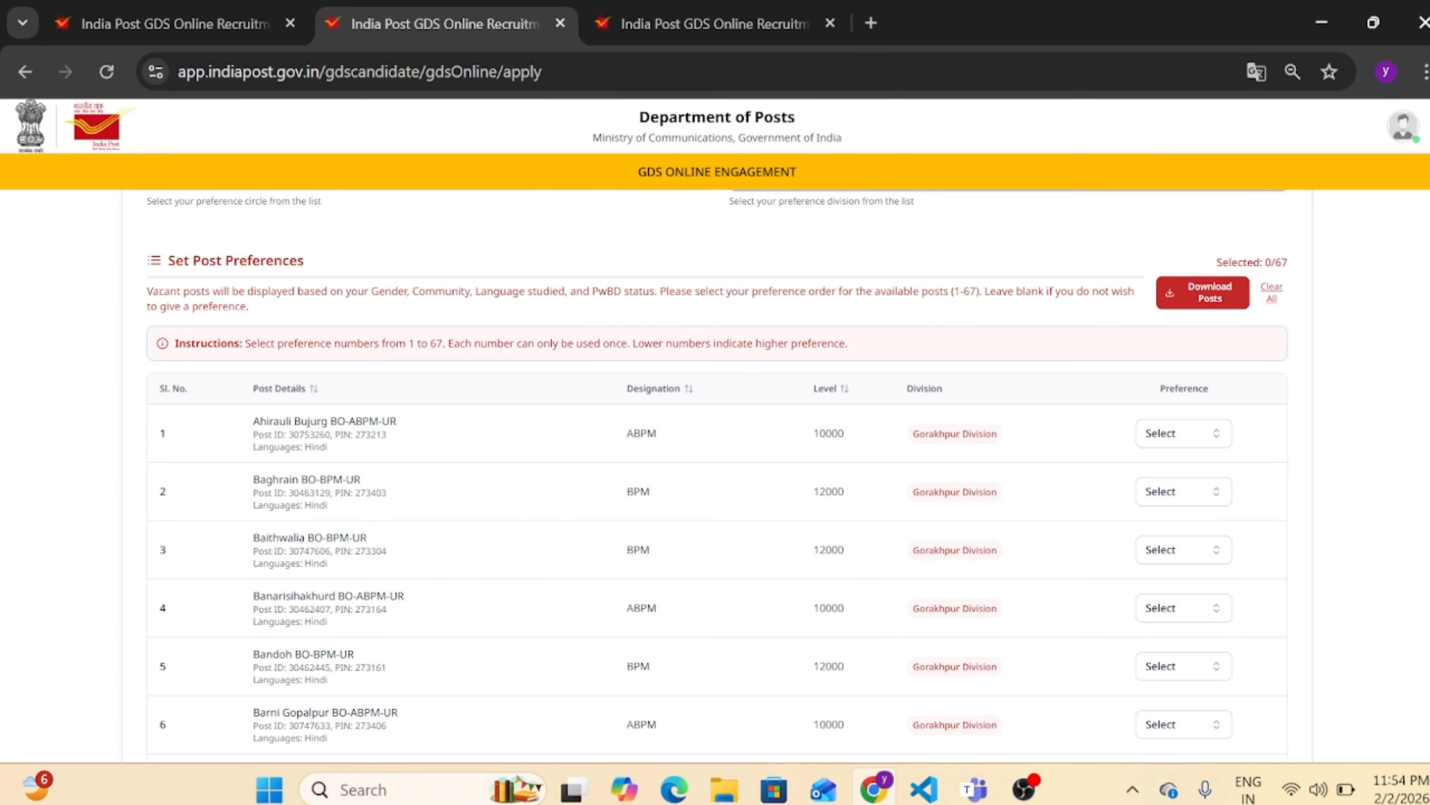
scroll(717, 476, down, 1)
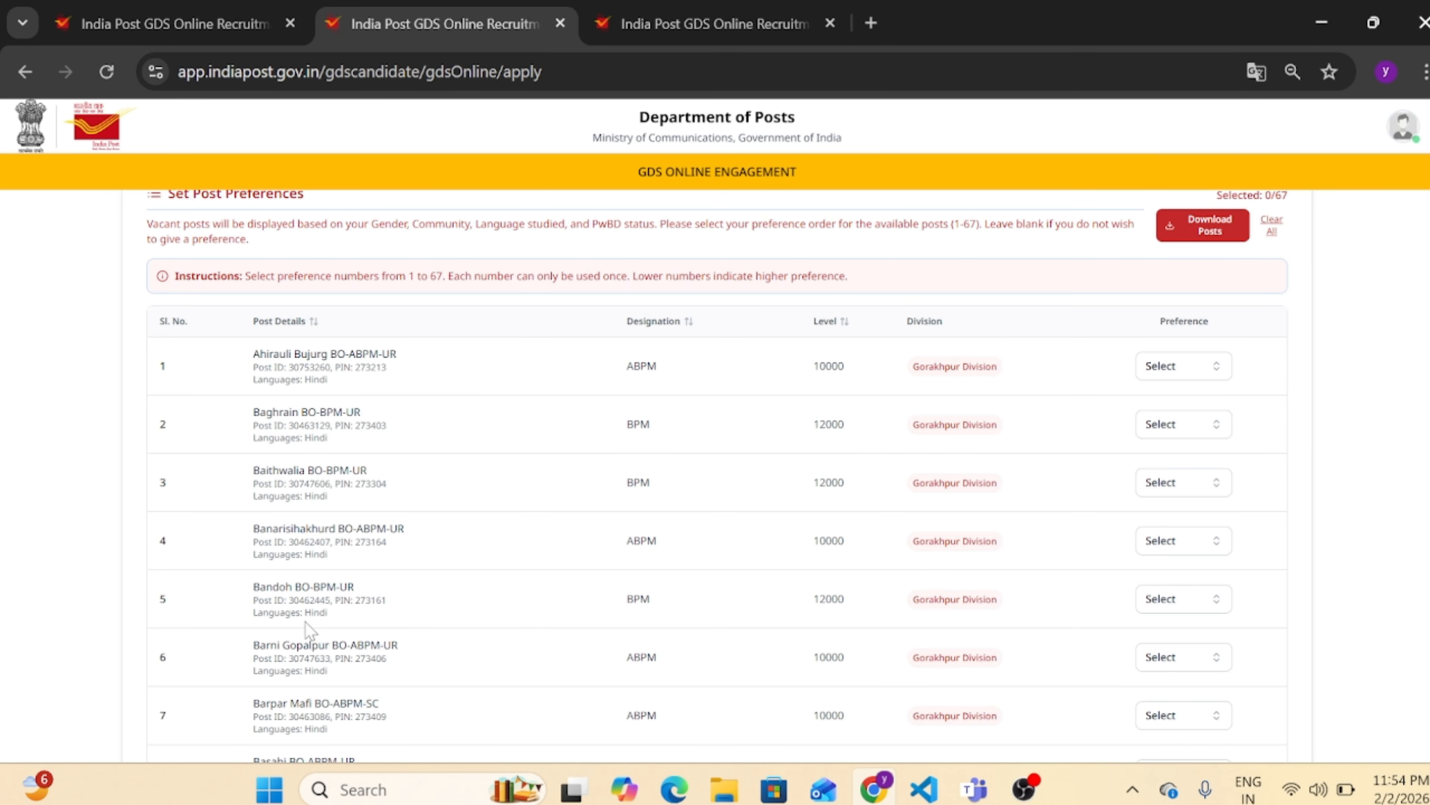
key(Down)
key(Down)
key(Down)
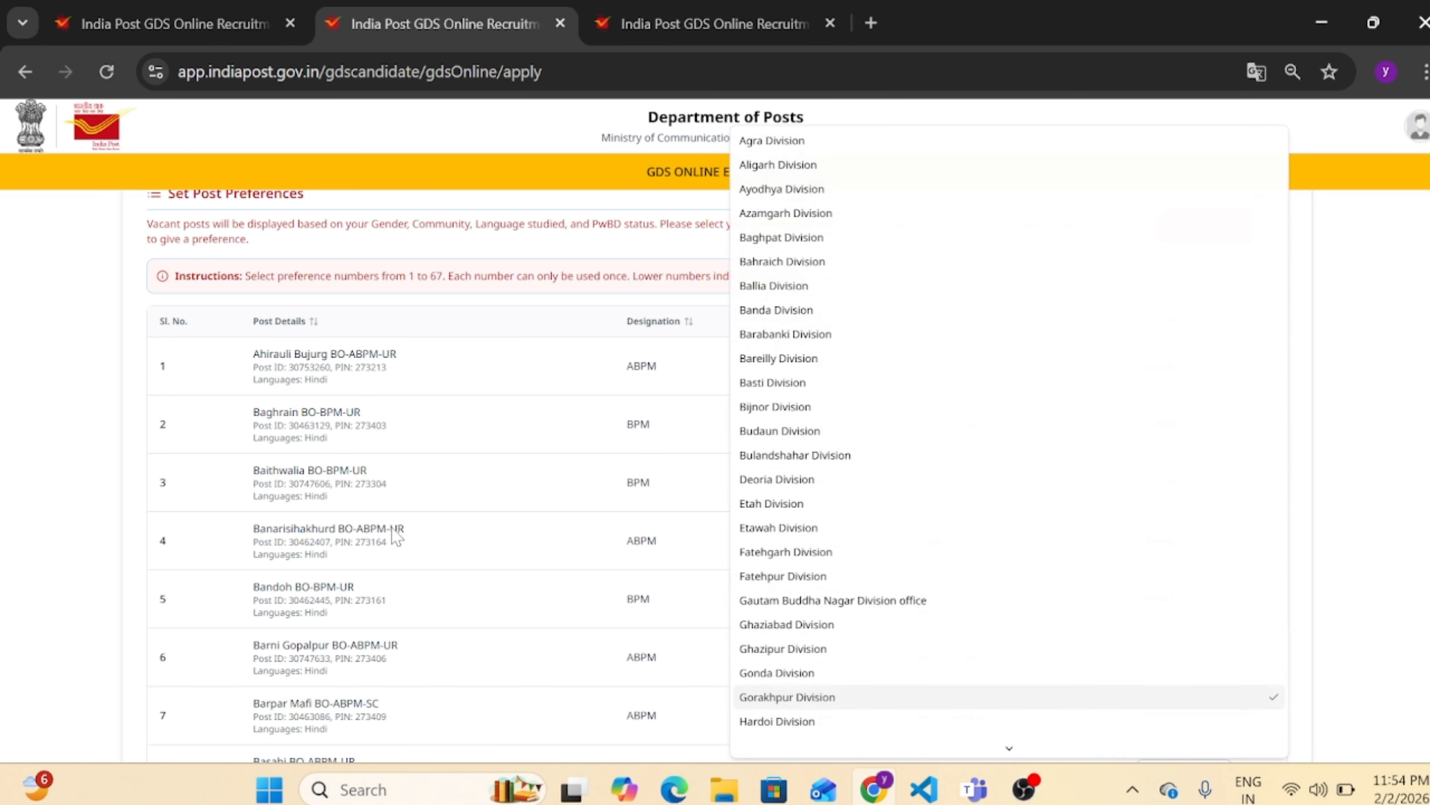
key(Escape)
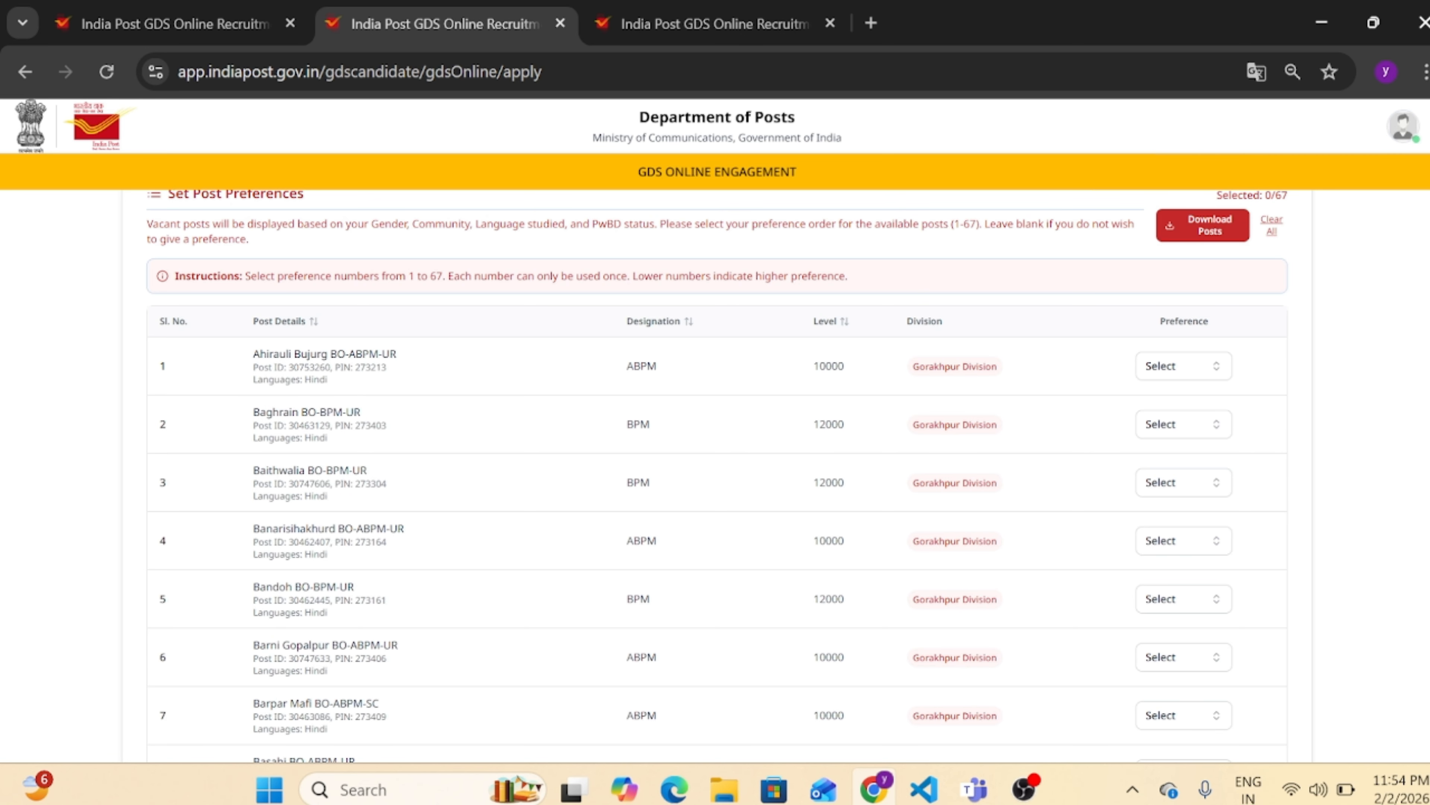
scroll(1414, 489, down, 6)
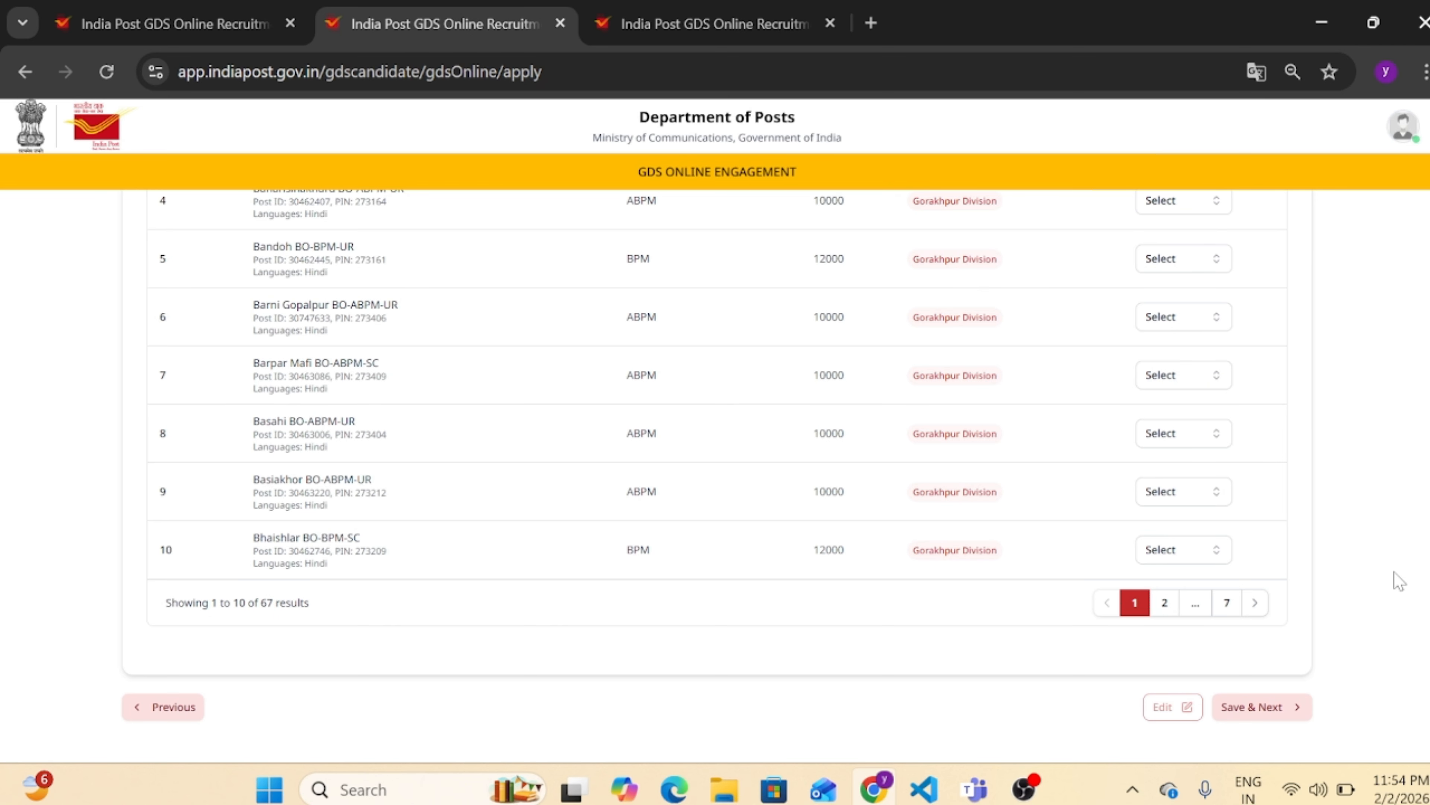
scroll(1396, 564, up, 5)
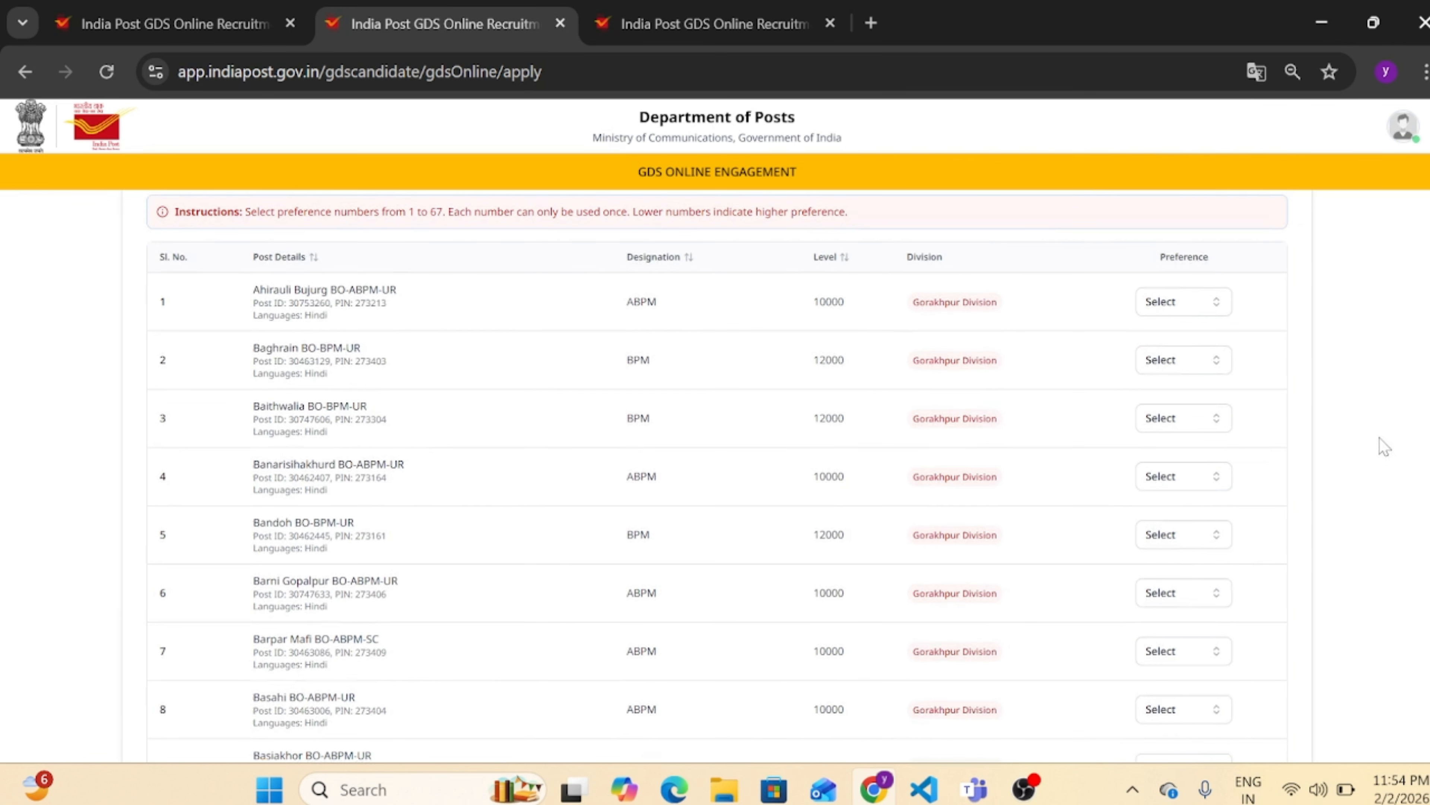
scroll(1383, 444, up, 1)
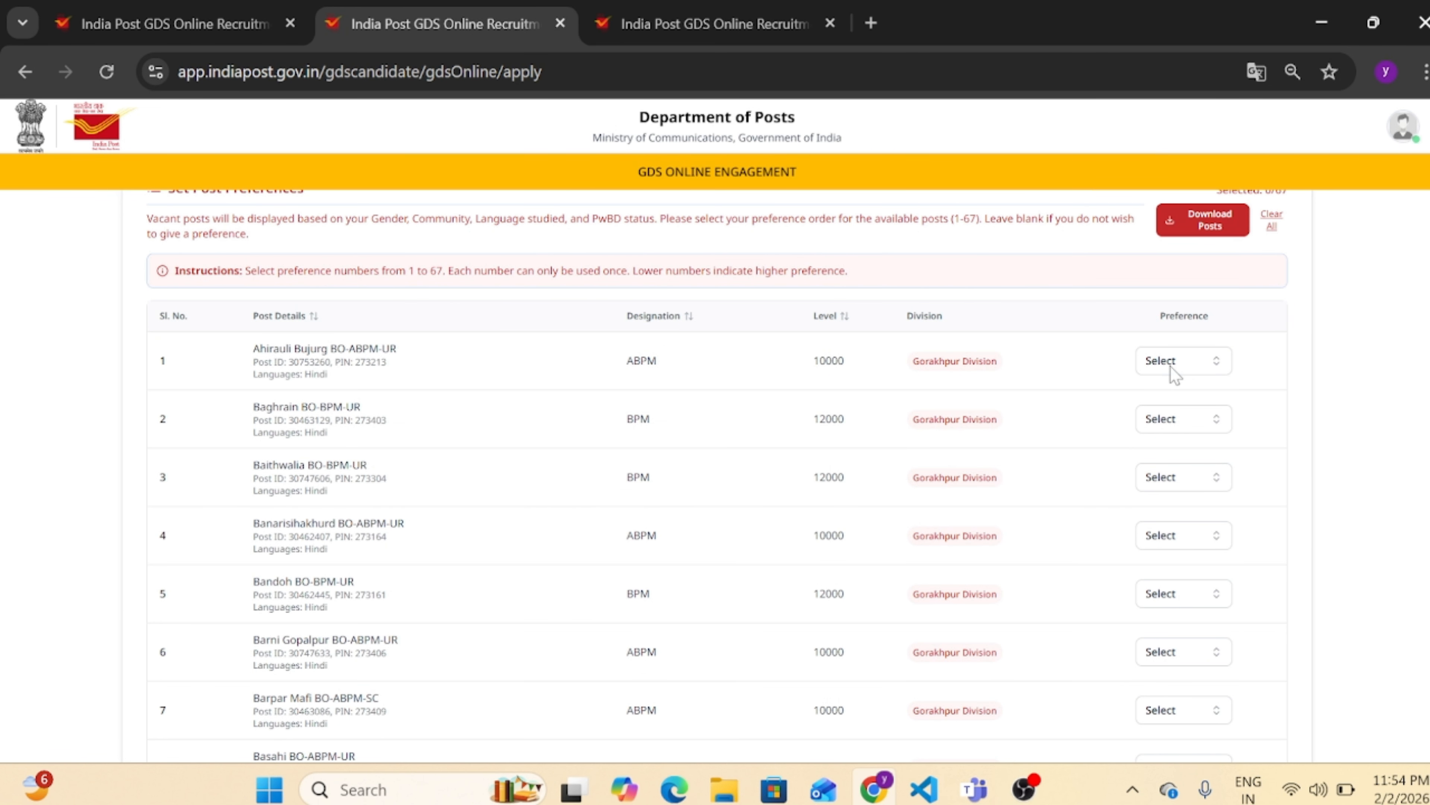
Give Ahirauli Bujurg BO-ABPM-UR preference 1
click(1175, 366)
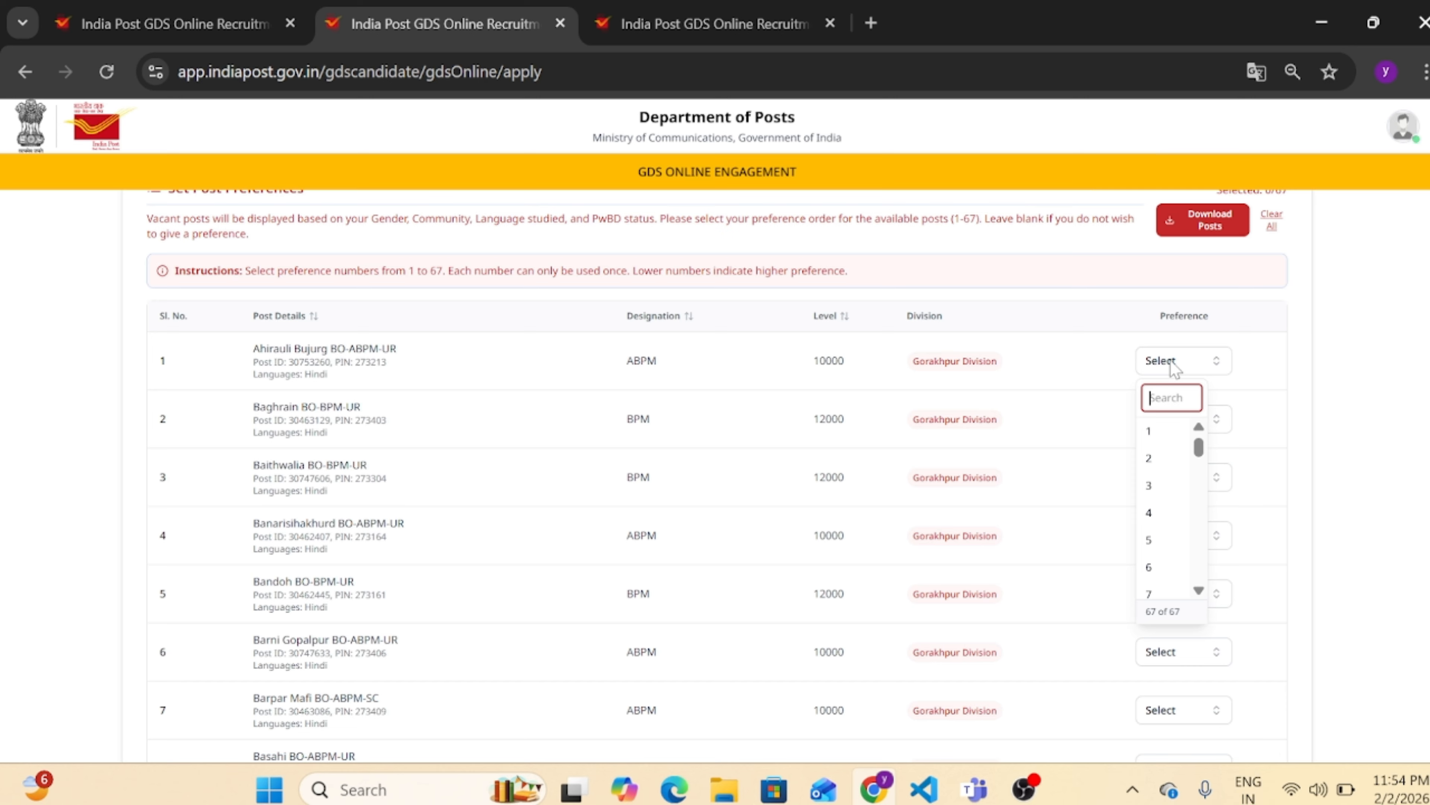
text(1)
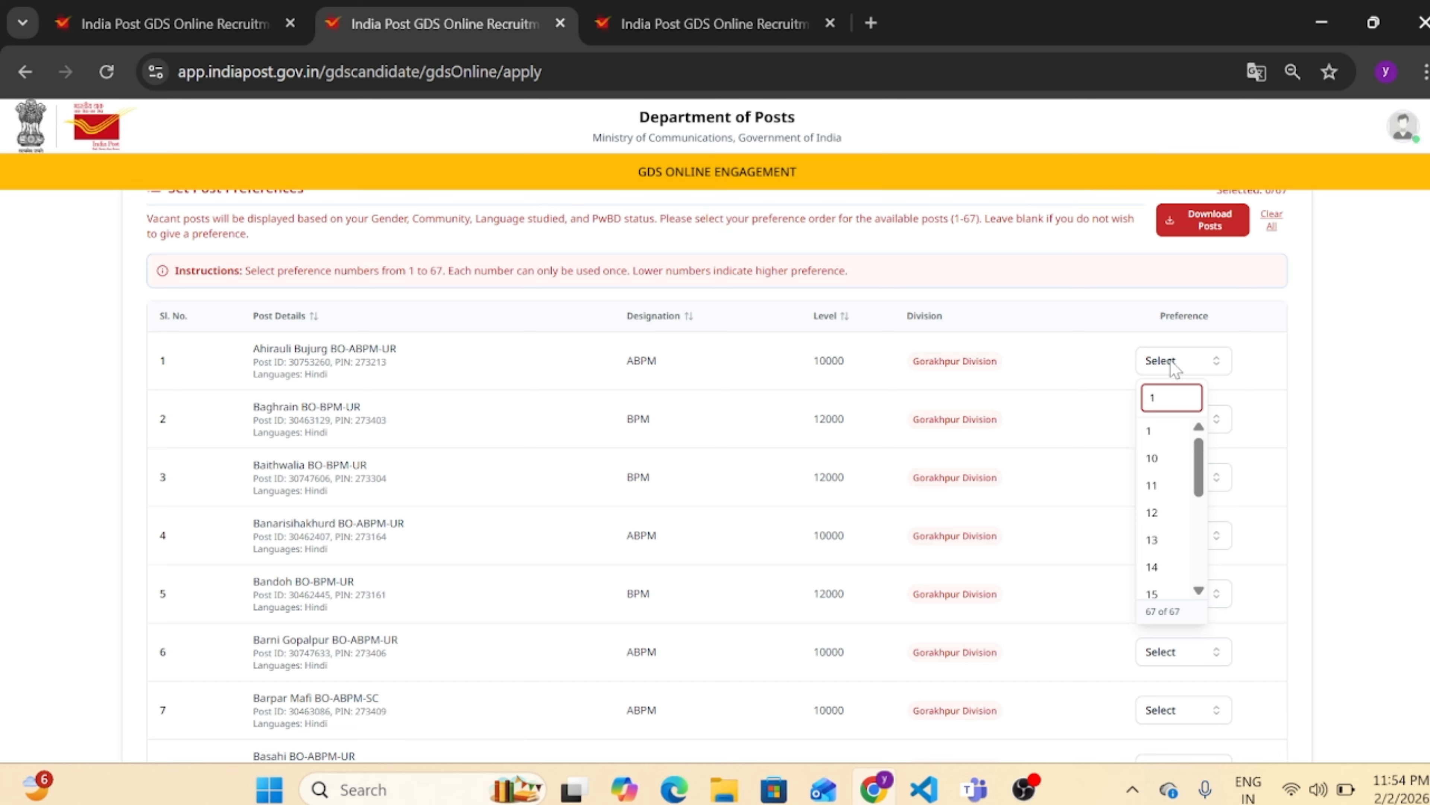
click(1165, 431)
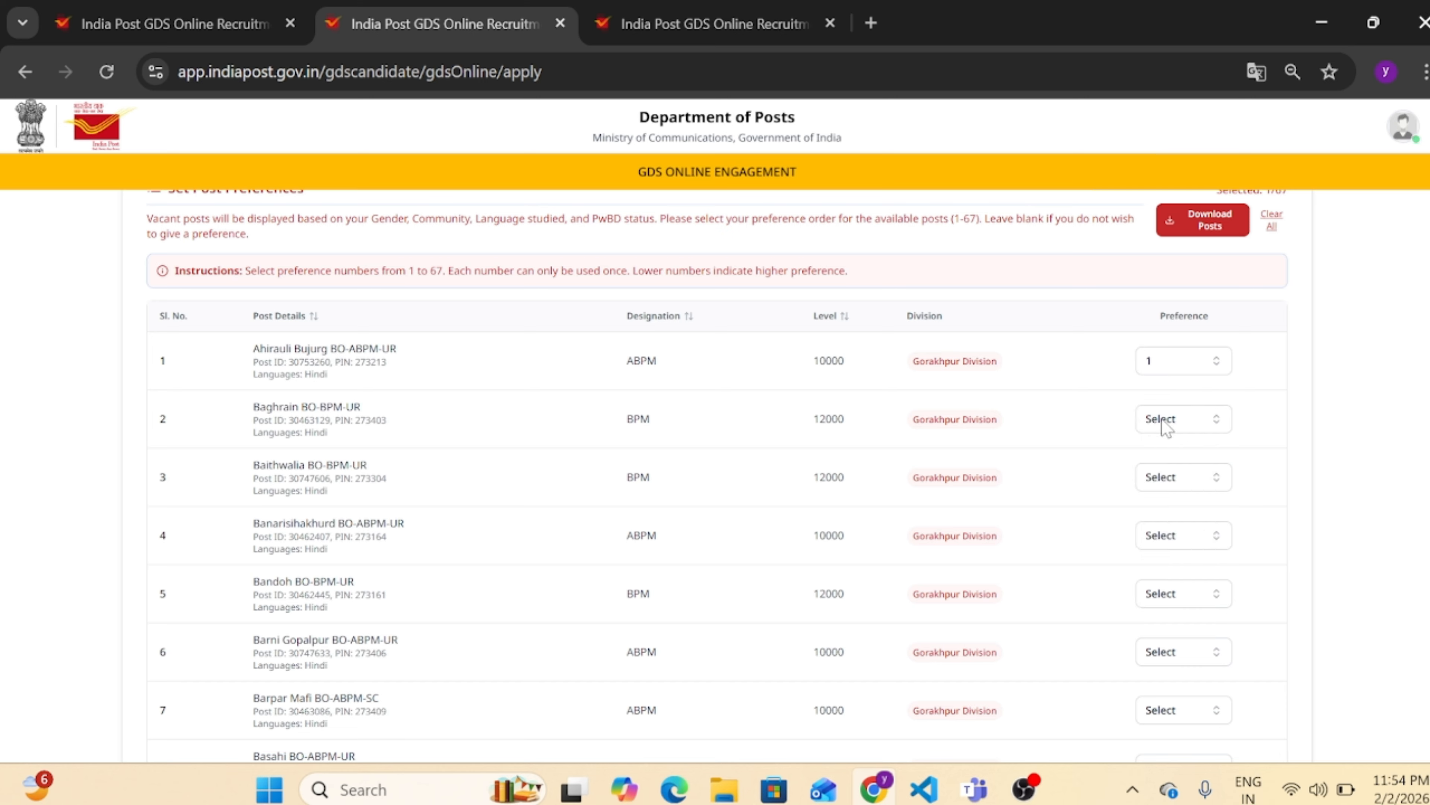
Give Baghrain BO-BPM-UR preference 30
click(1167, 428)
text(2)
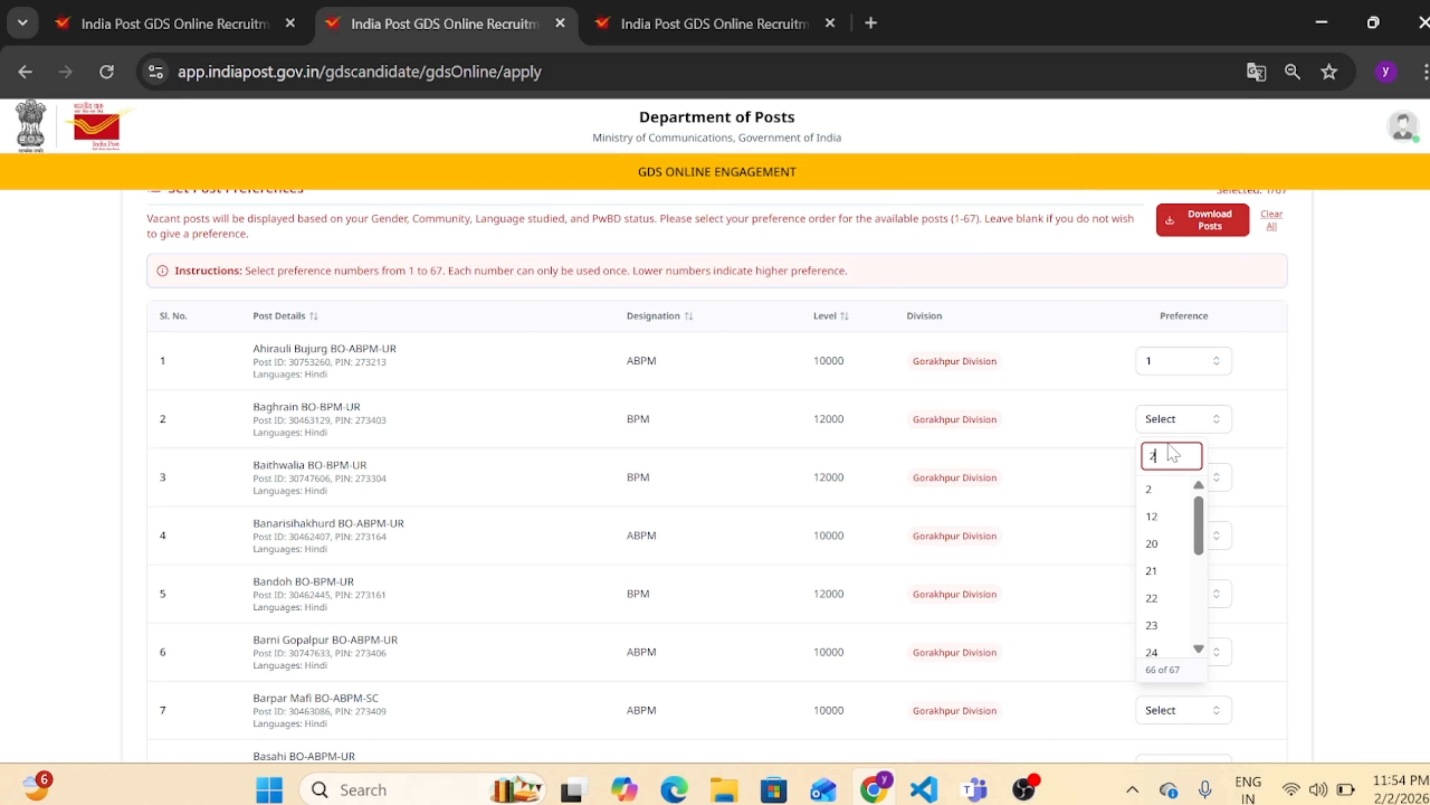
click(1295, 429)
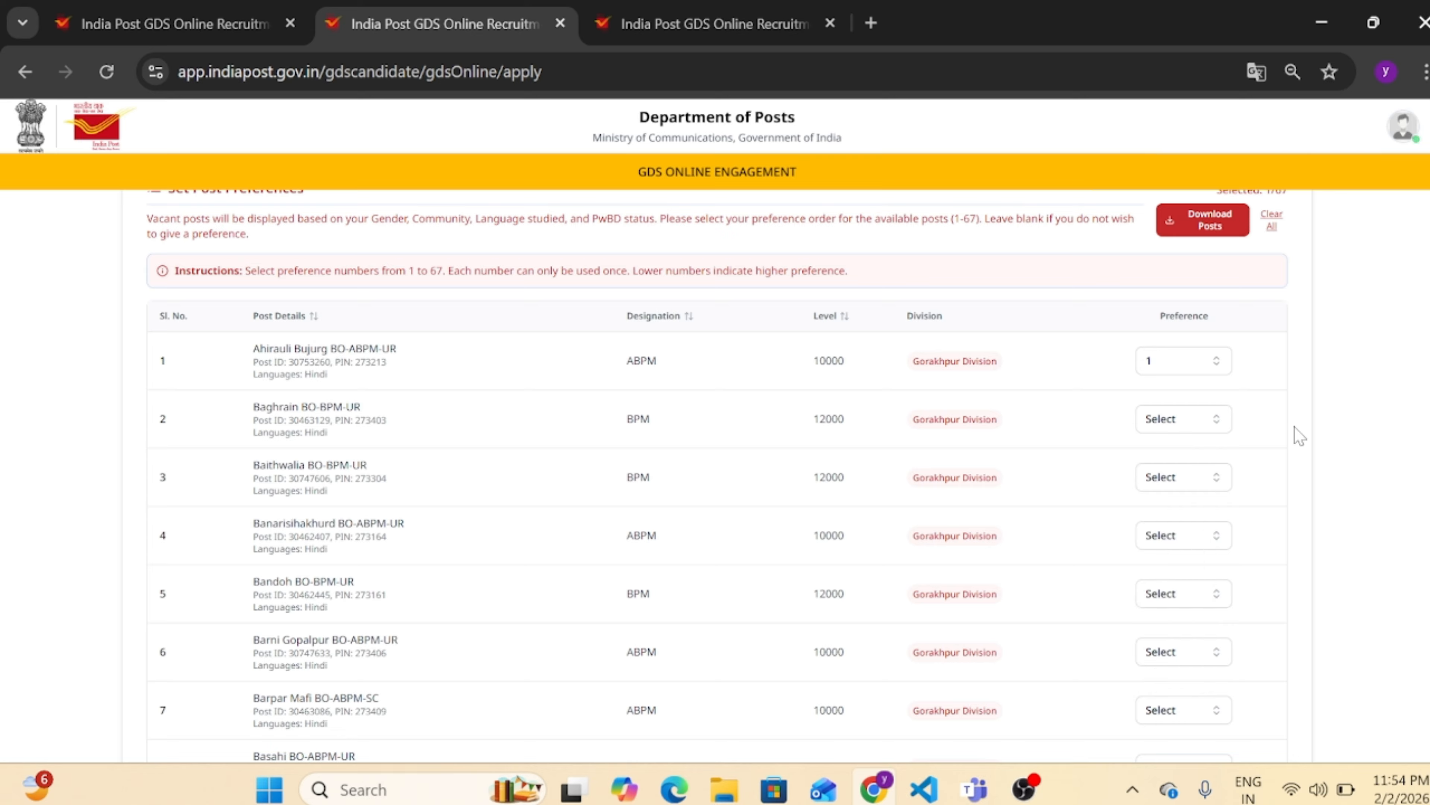
click(1166, 427)
text(2)
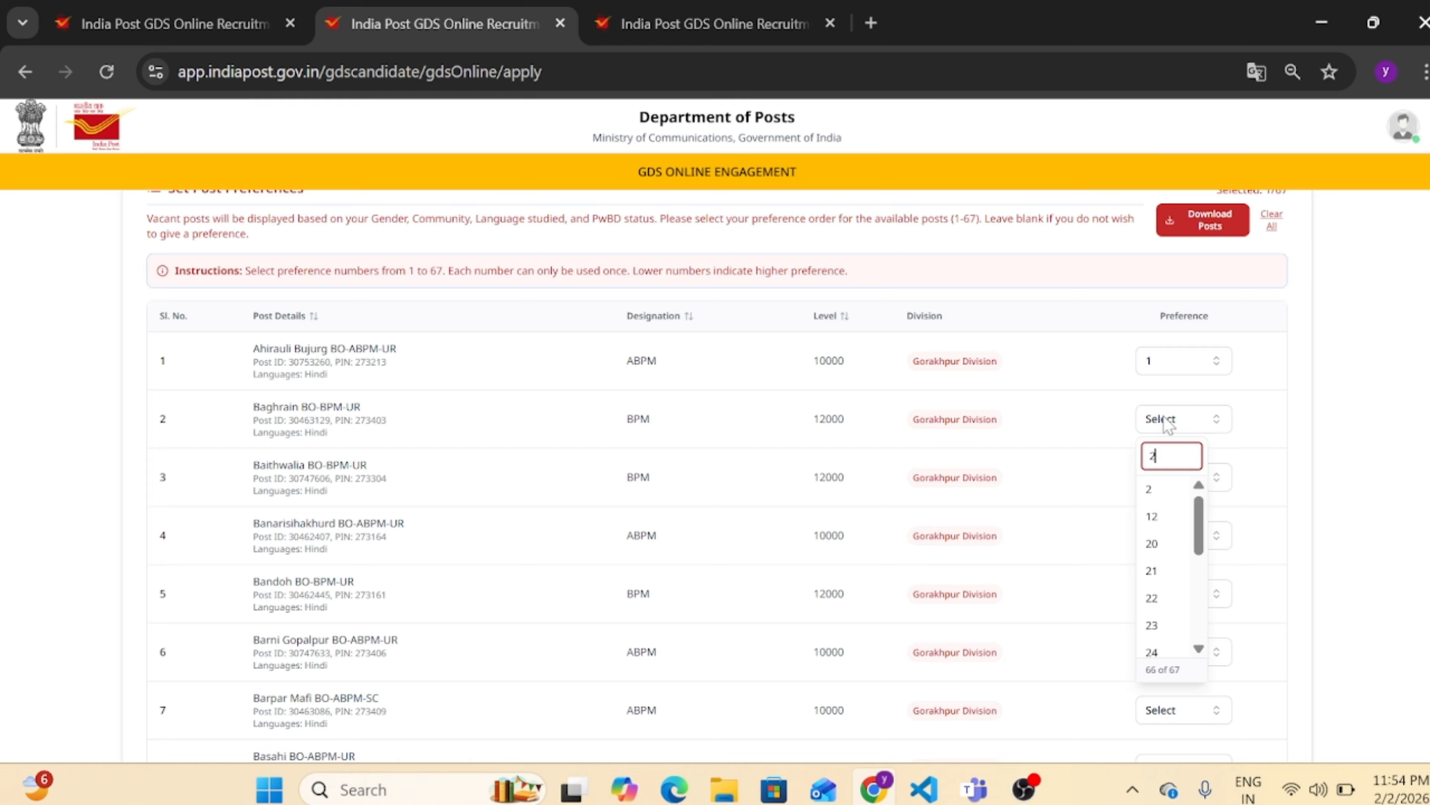
text(20)
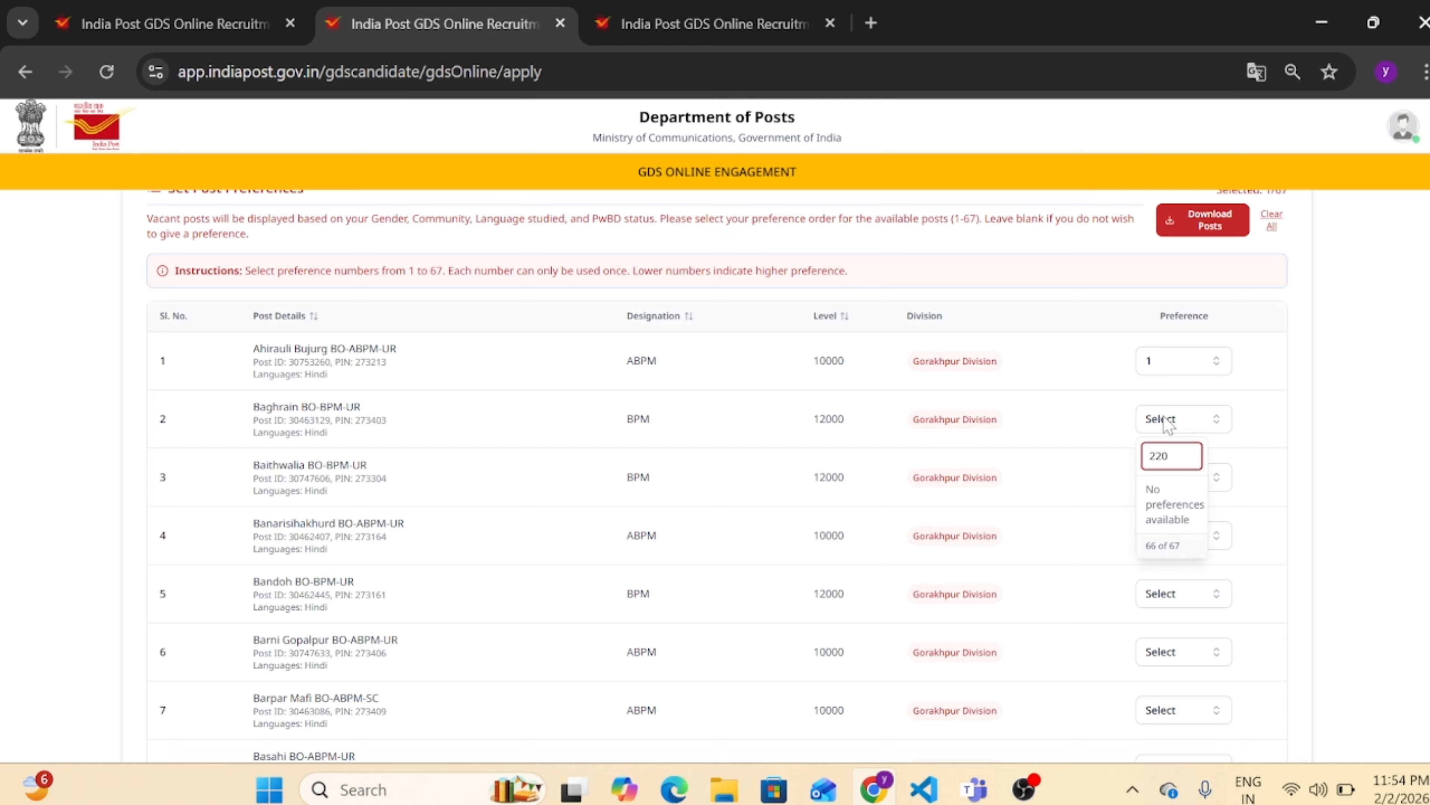
key(BackSpace)
key(BackSpace)
key(BackSpace)
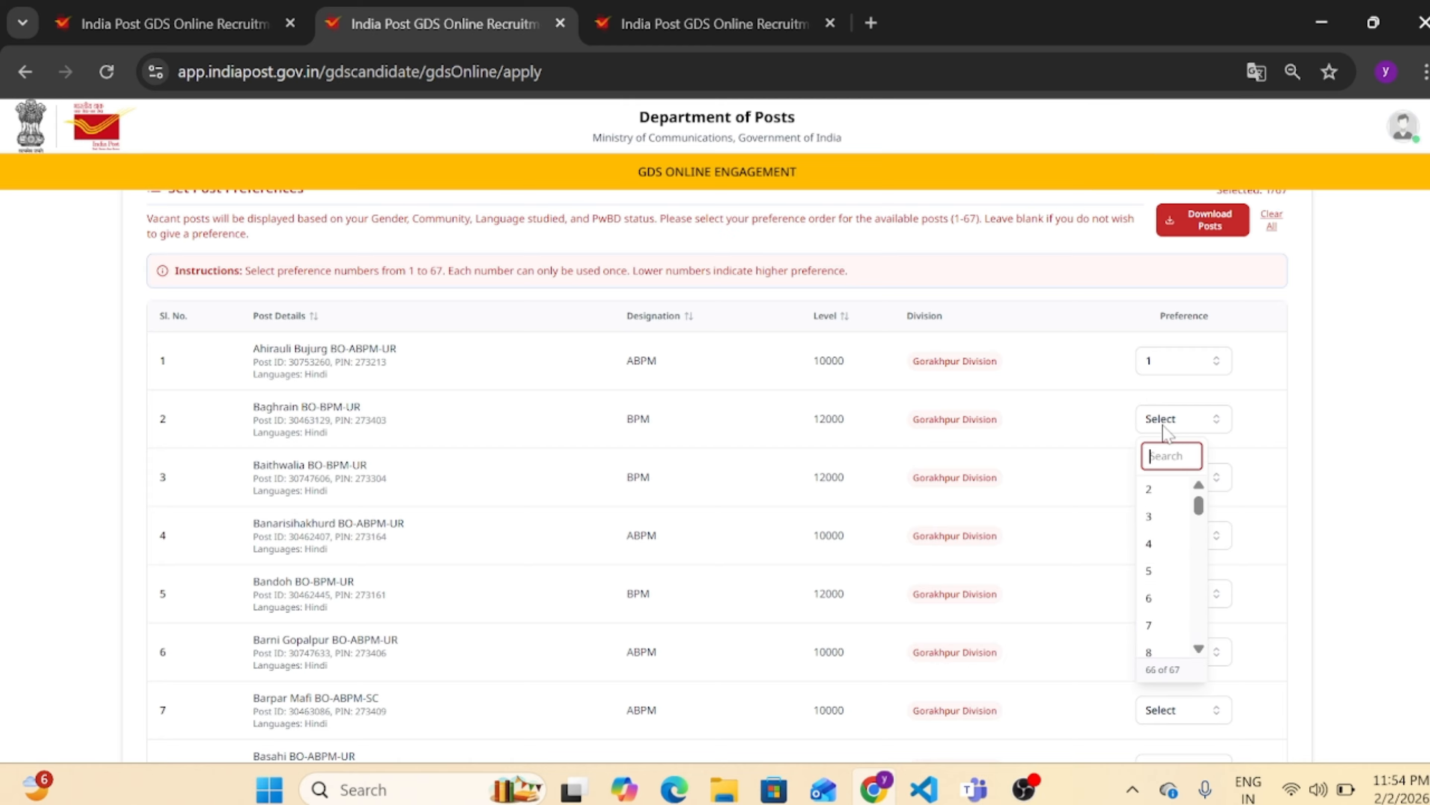
text(30)
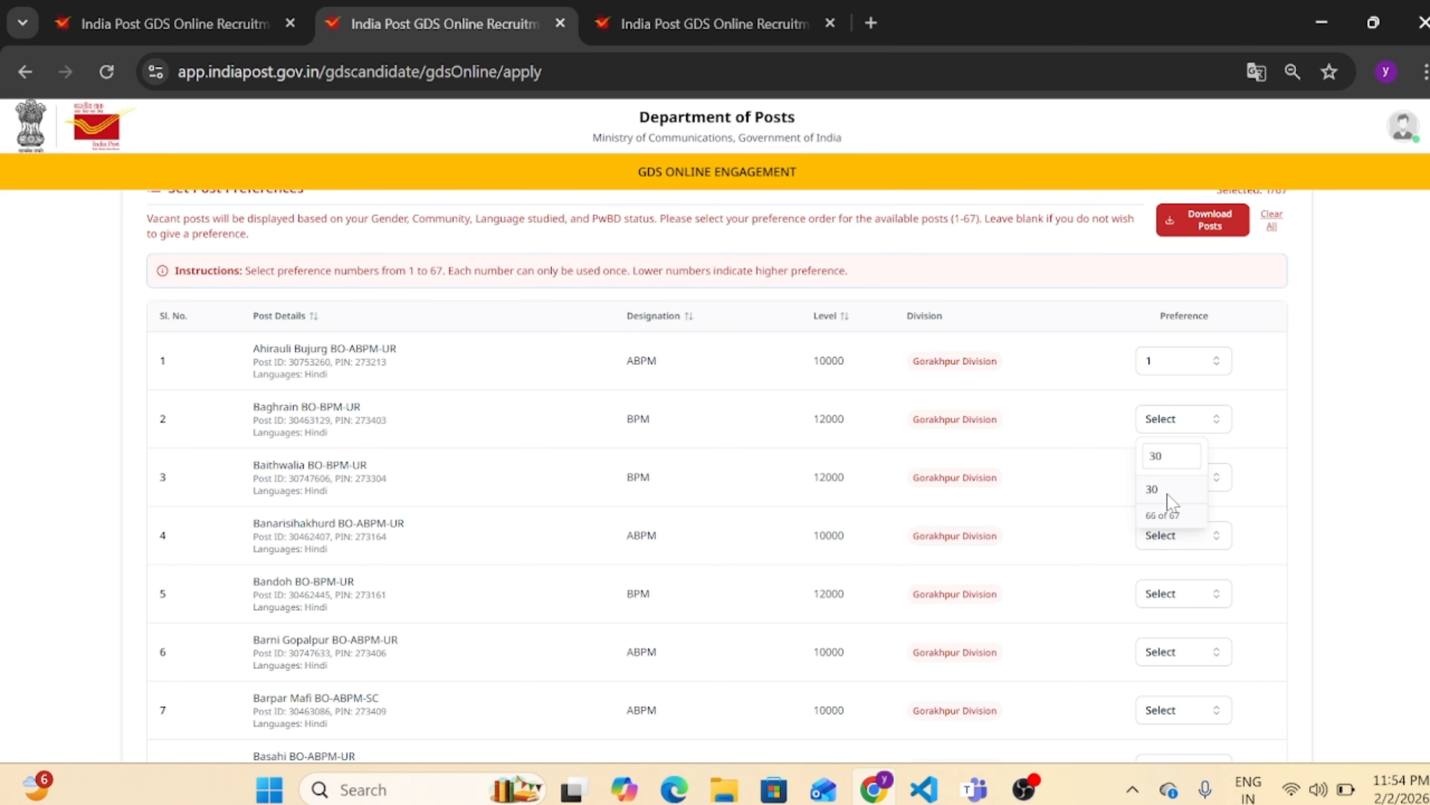
click(1166, 490)
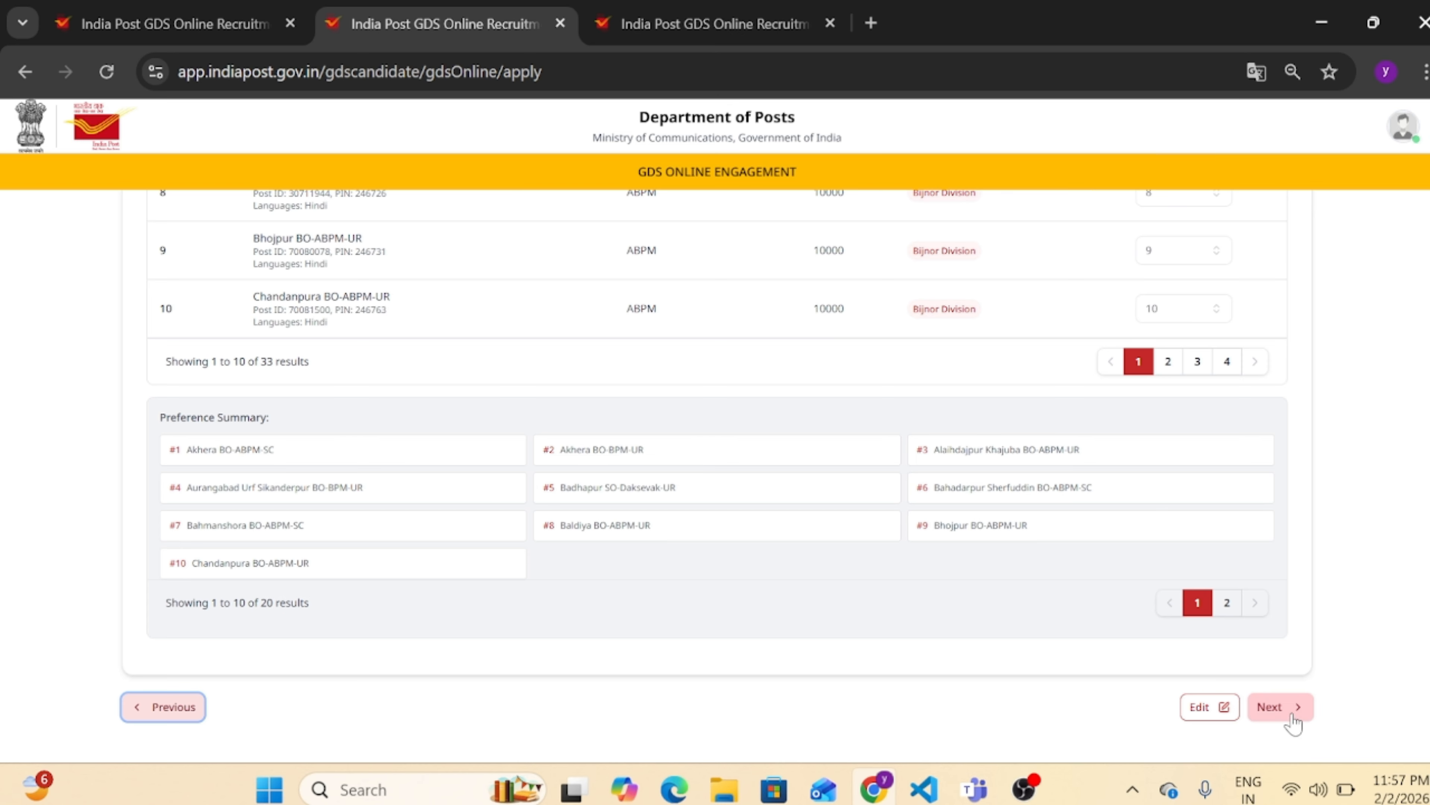
Save the post preferences and move down the Photo & Signature form to the declarations
click(1273, 708)
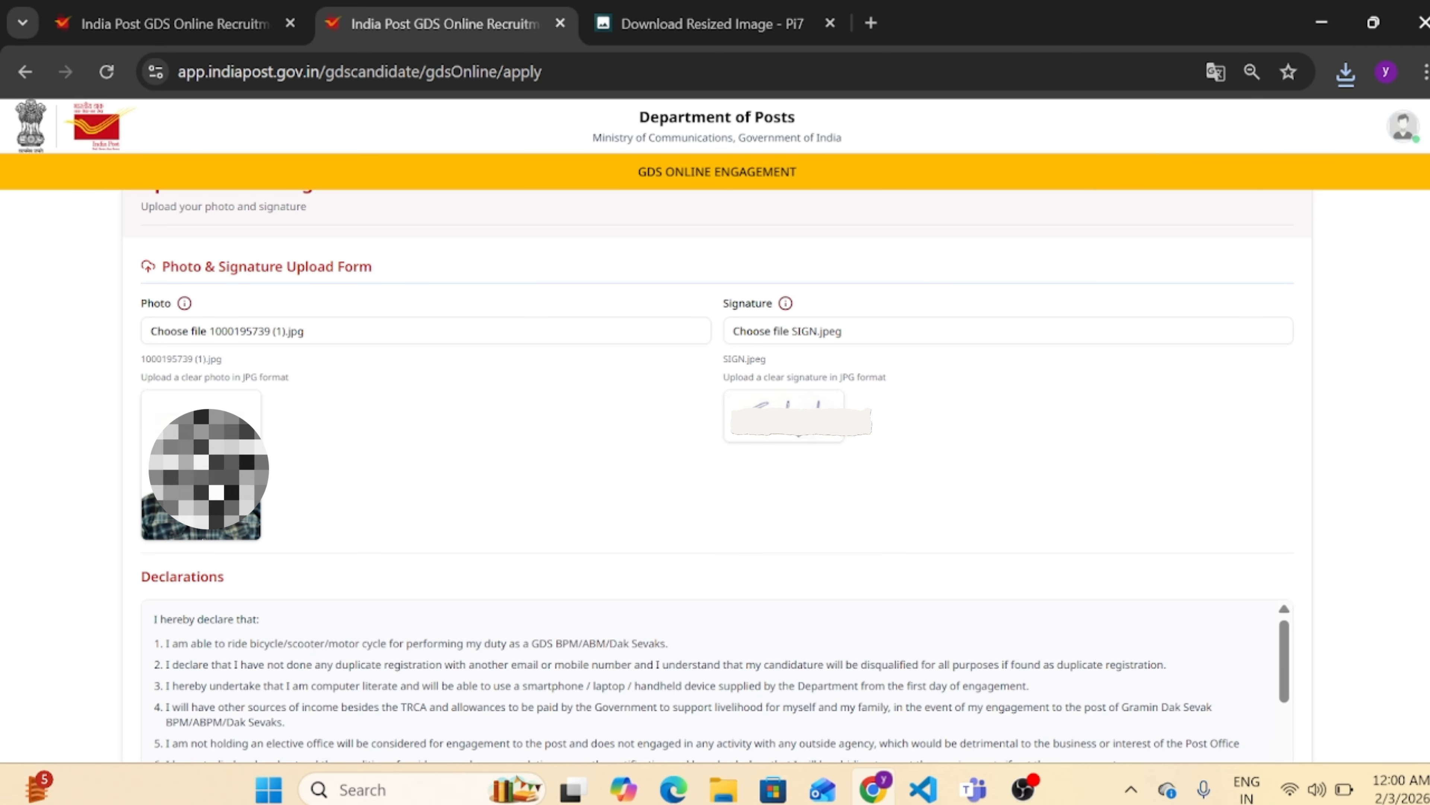
scroll(717, 475, down, 2)
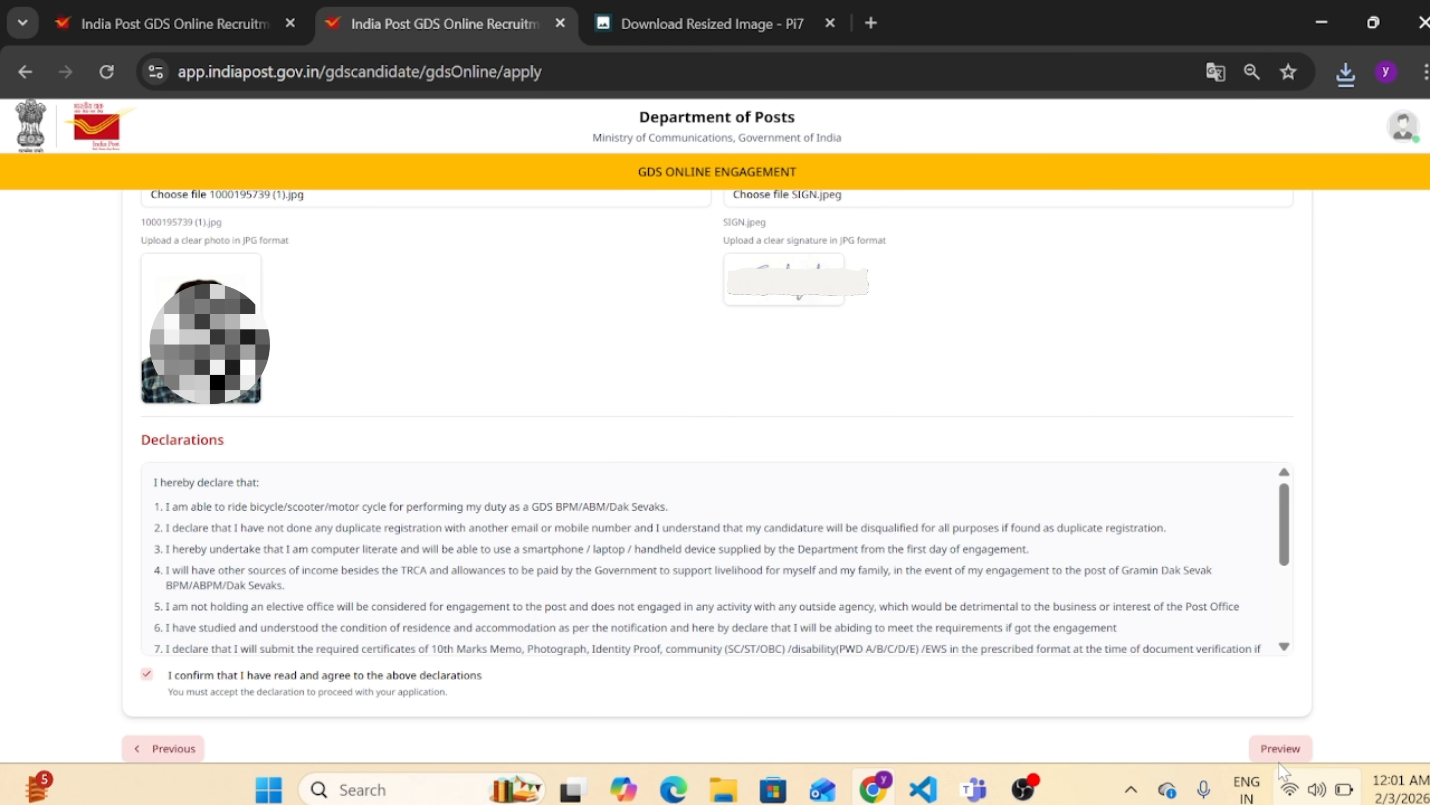
Open the Application Preview and scroll through it to the declarations
click(1279, 748)
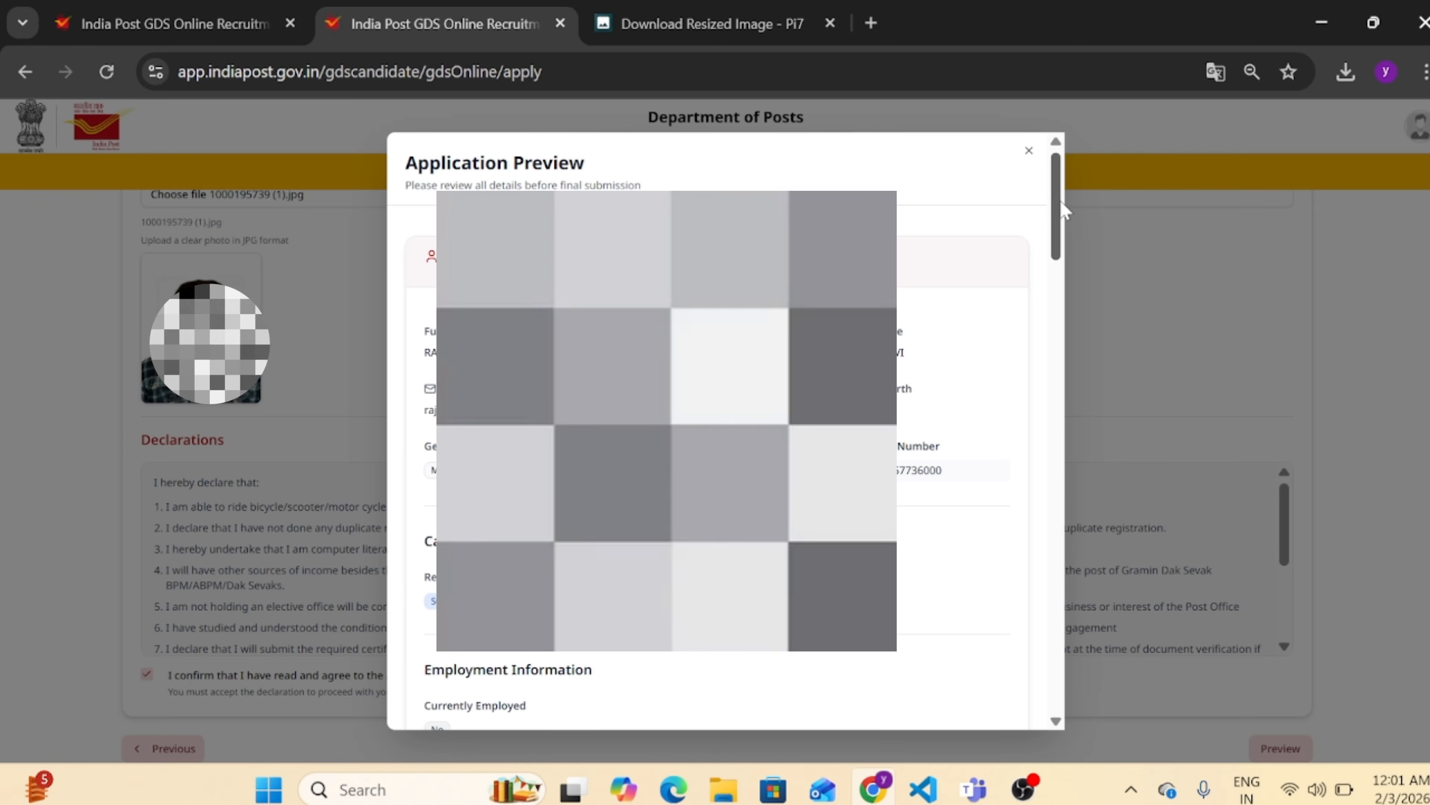
drag(1058, 207, 1042, 349)
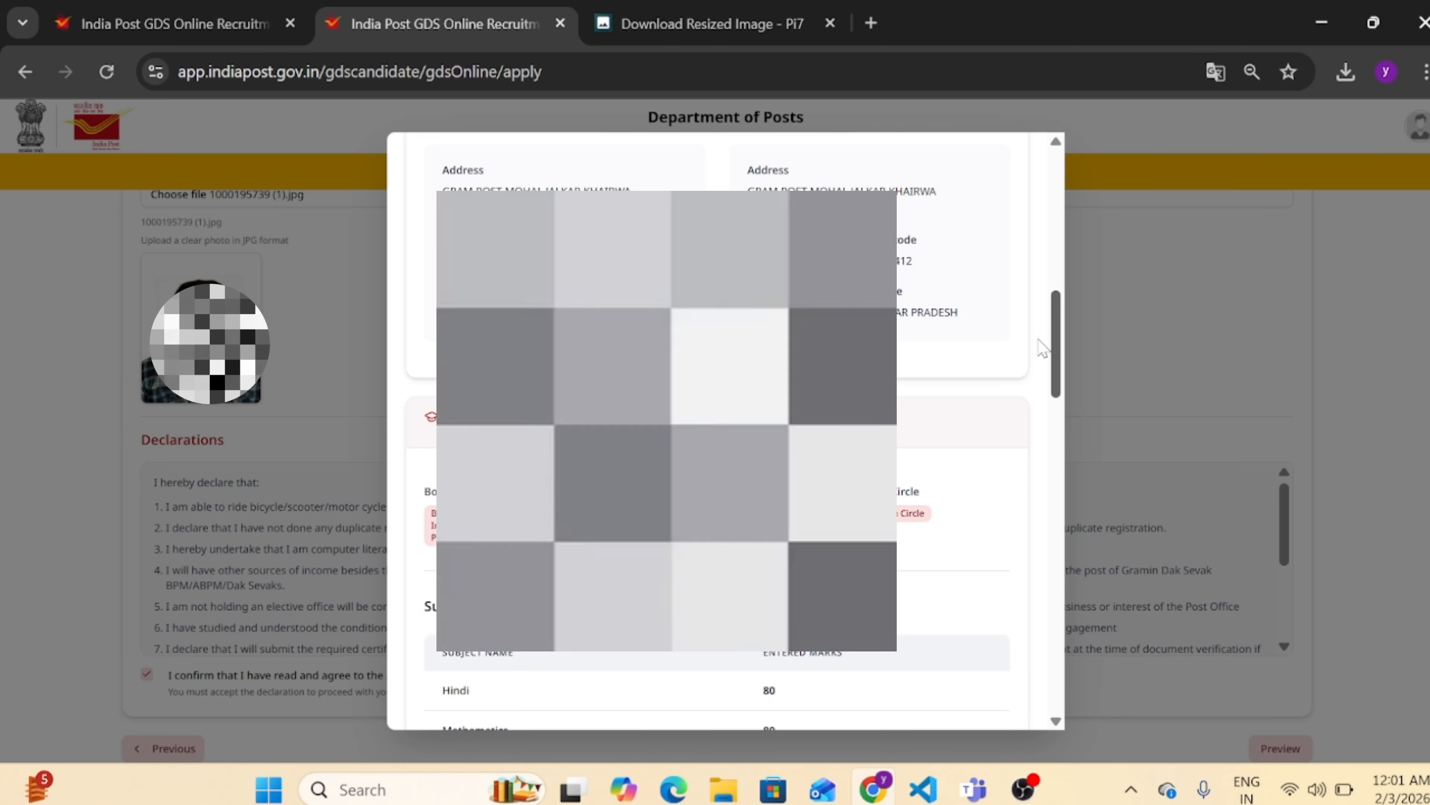
drag(1042, 349, 1022, 714)
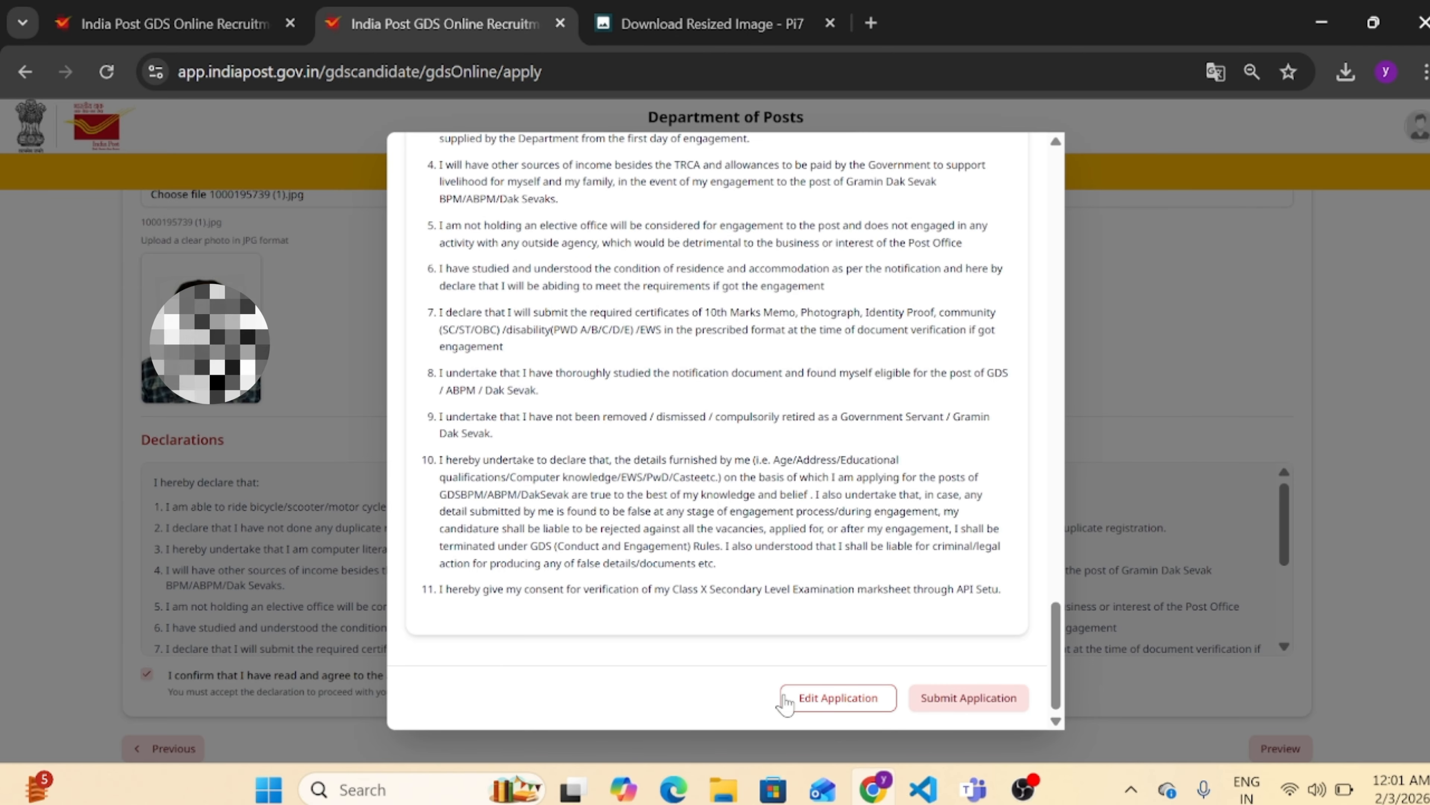
Submit the application and confirm with Yes, Submit
click(956, 699)
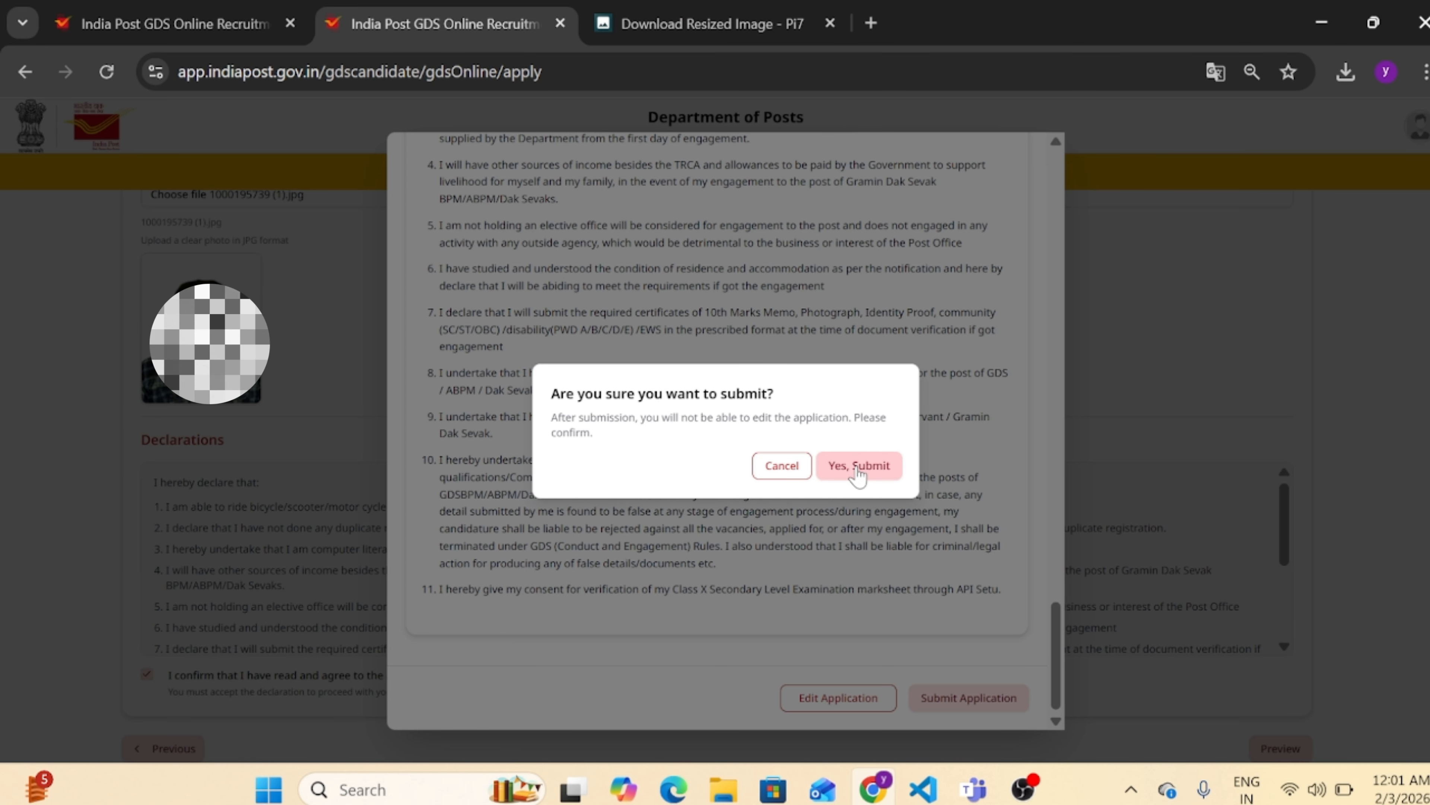
click(857, 473)
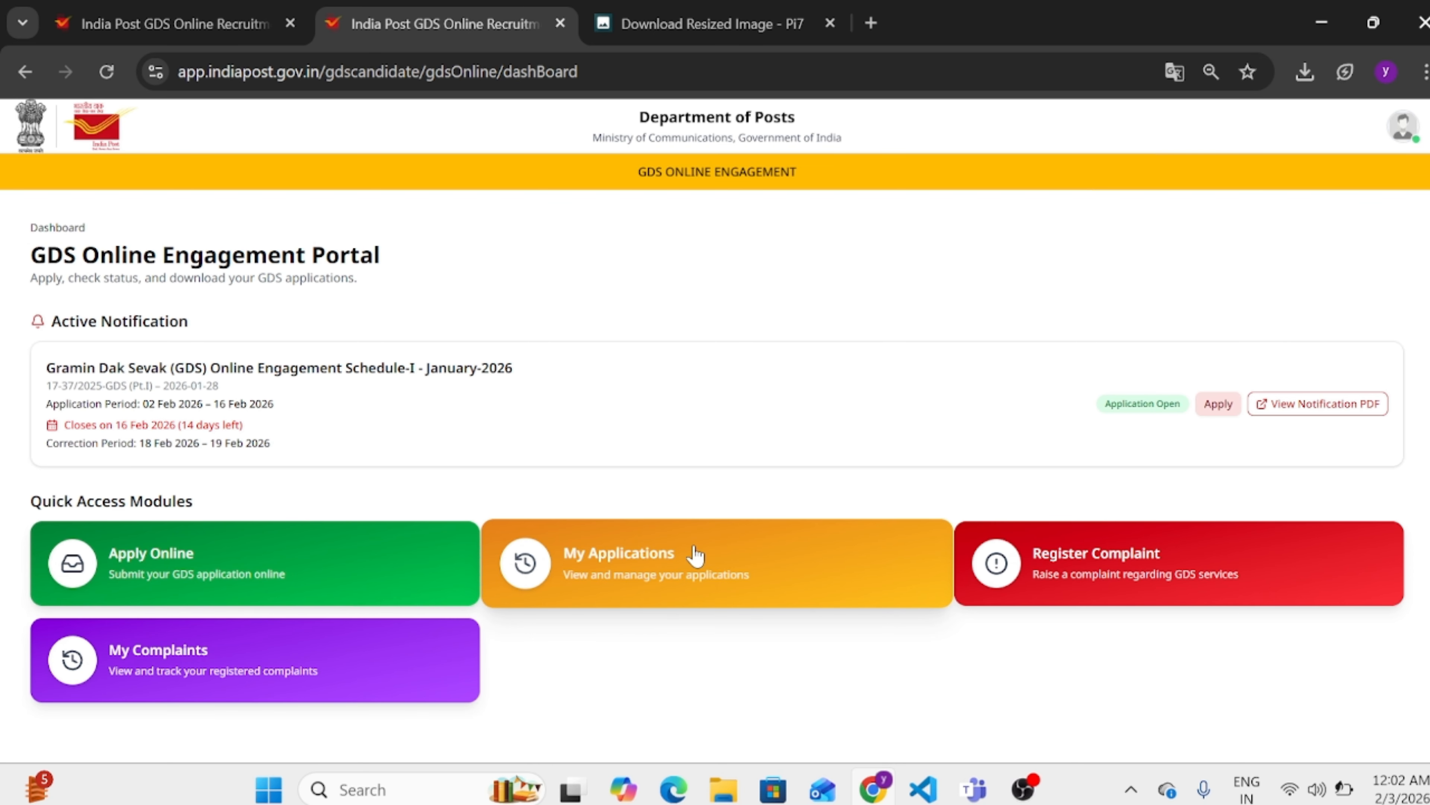
Open My Applications and download the SUBMITTED application as a PDF
click(655, 565)
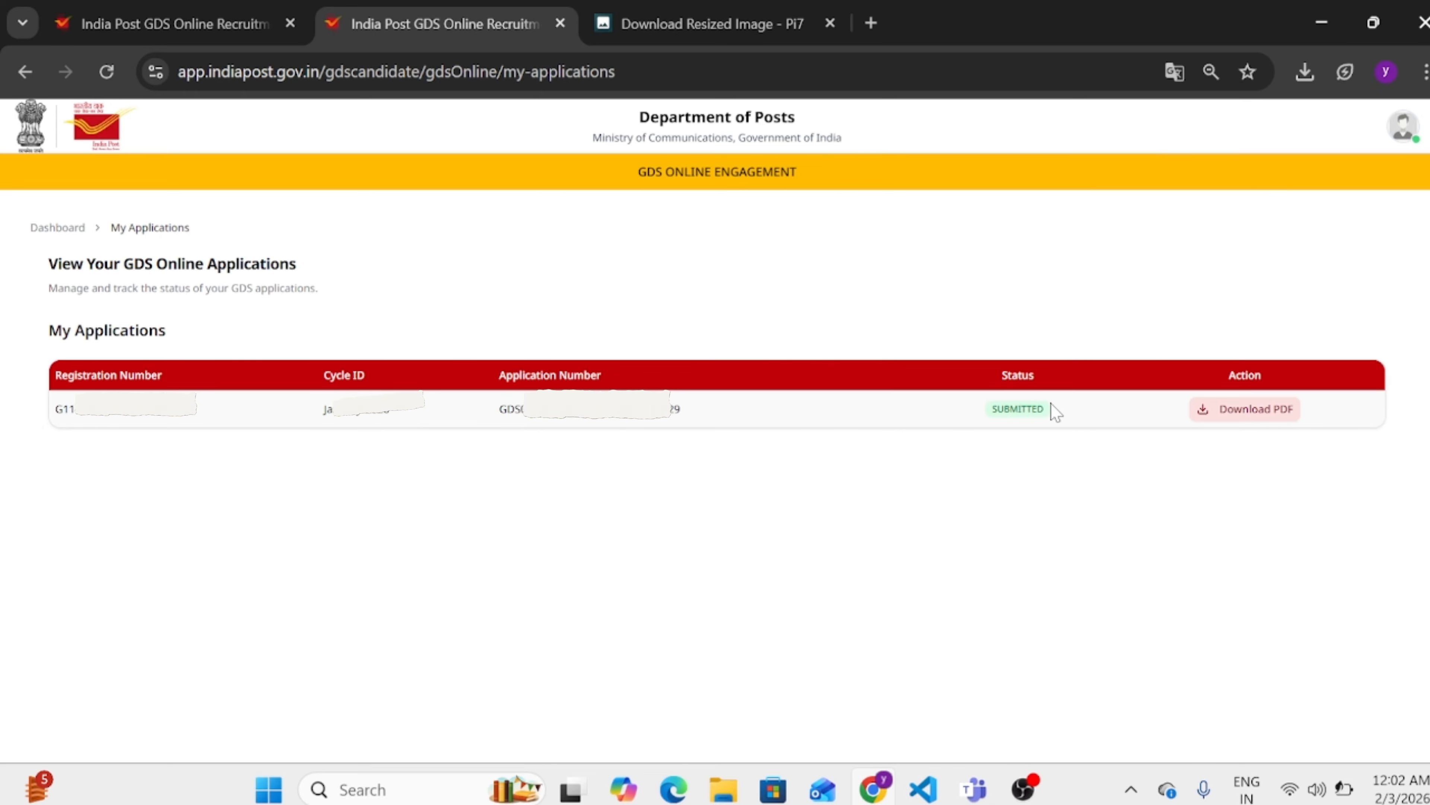
click(1239, 409)
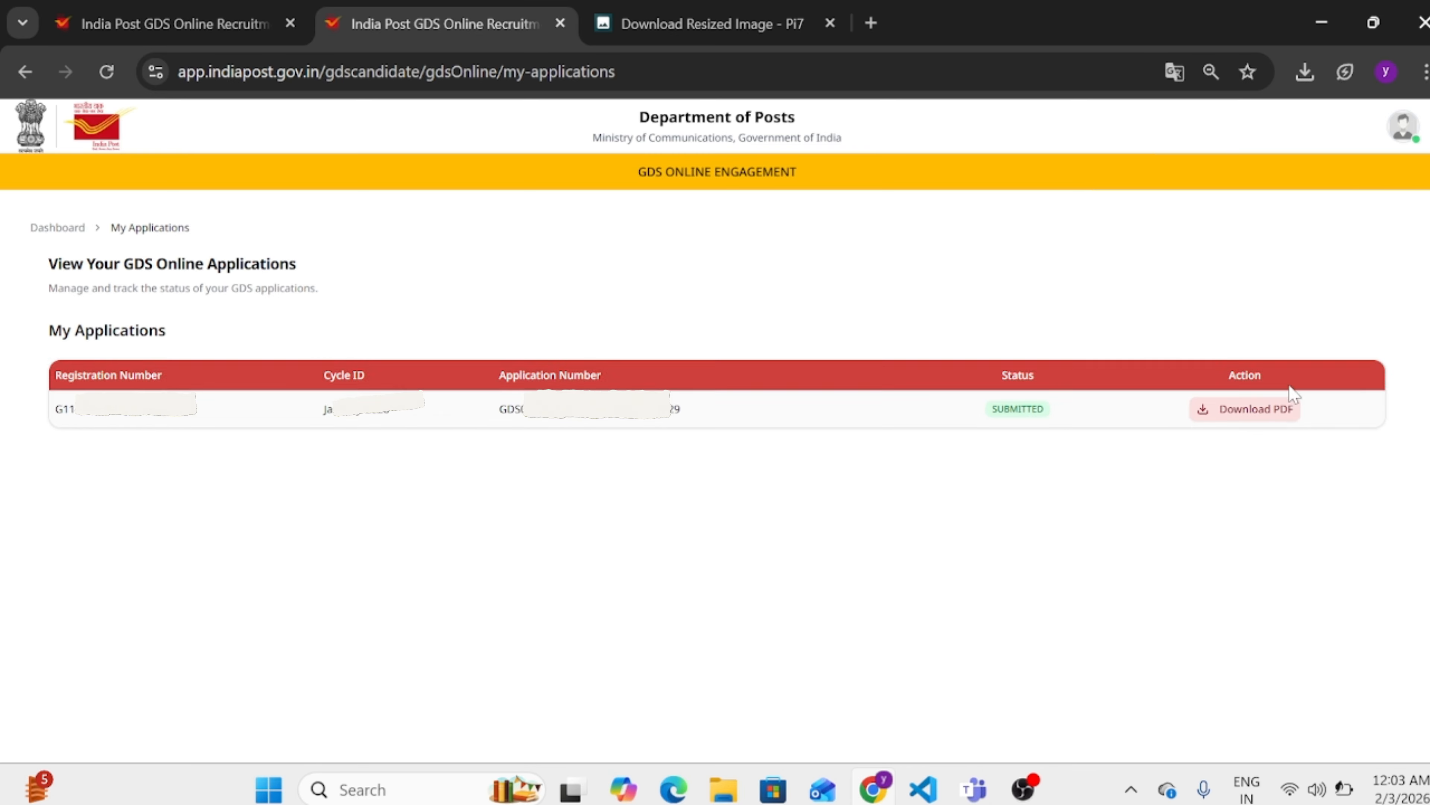
click(1231, 415)
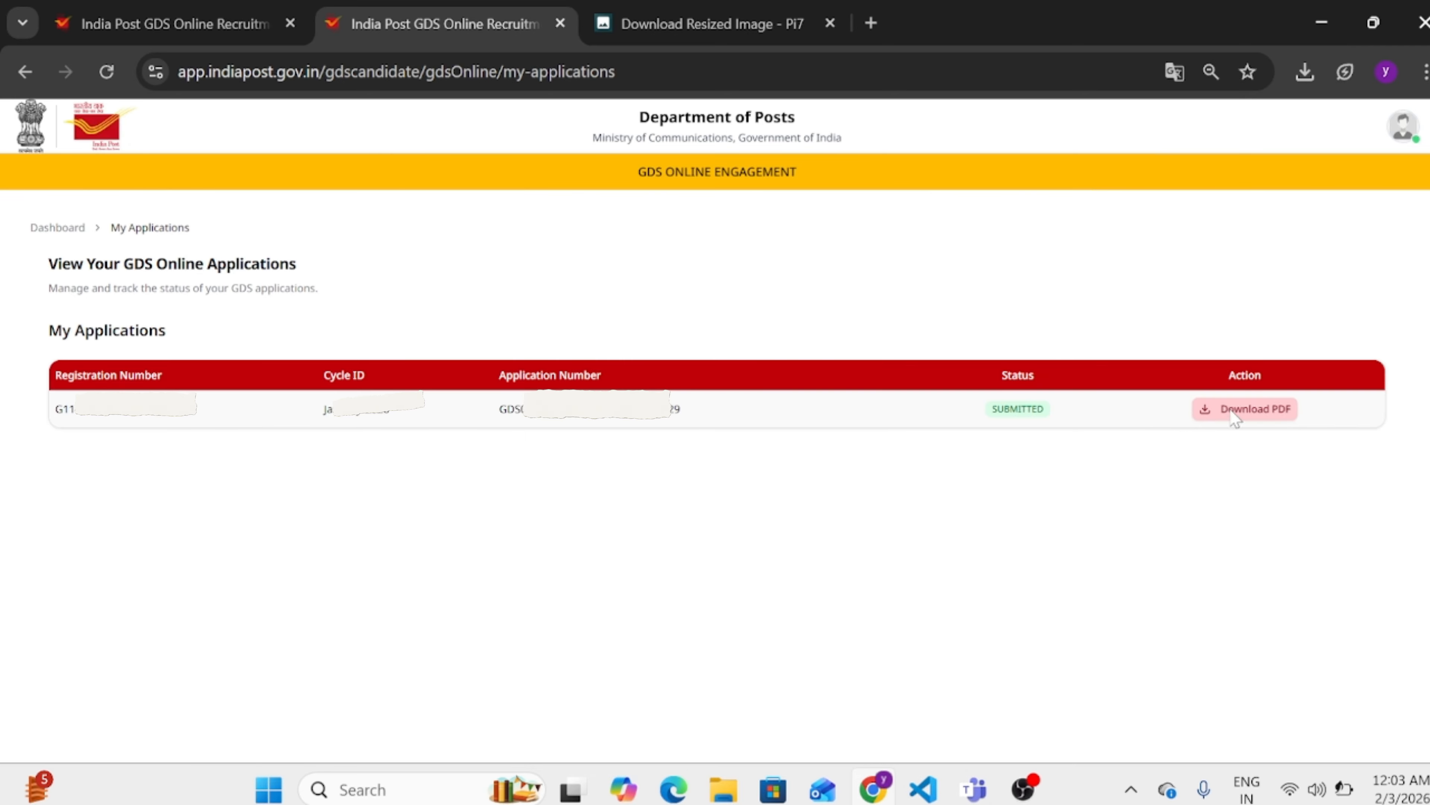